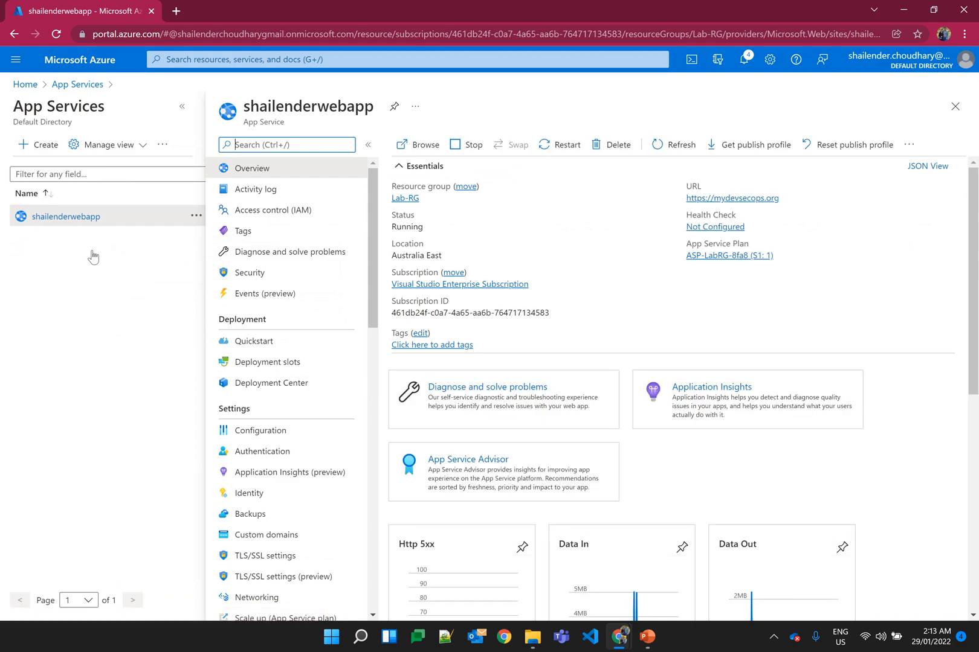
Step: View the live site of the web app at mydevsecops.org, and open the demo-webapp repository on GitHub
{"action": "left_click", "coordinate": [701, 200]}
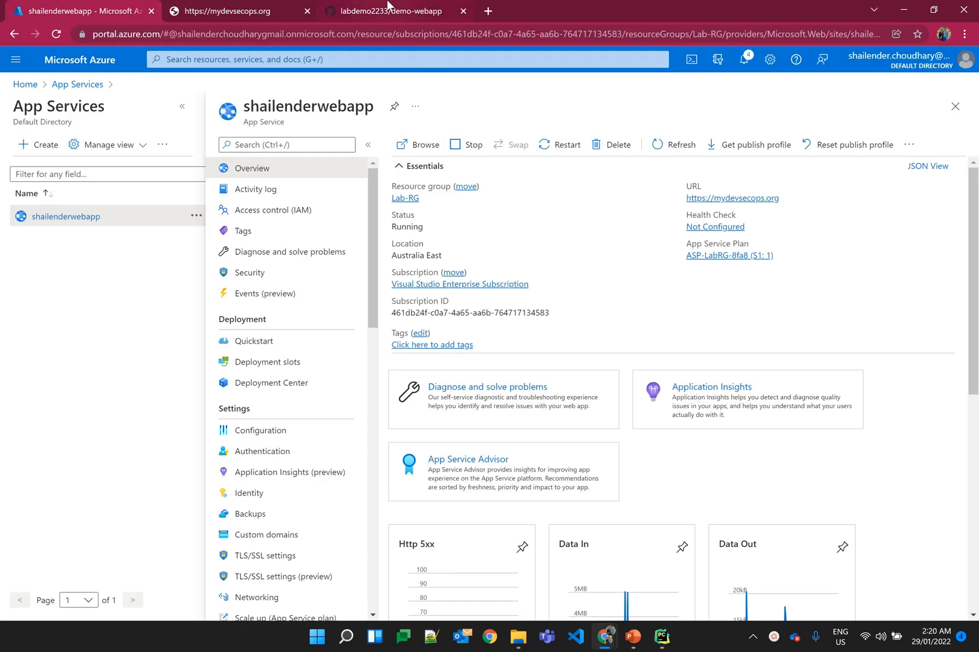
{"action": "left_click", "coordinate": [388, 8]}
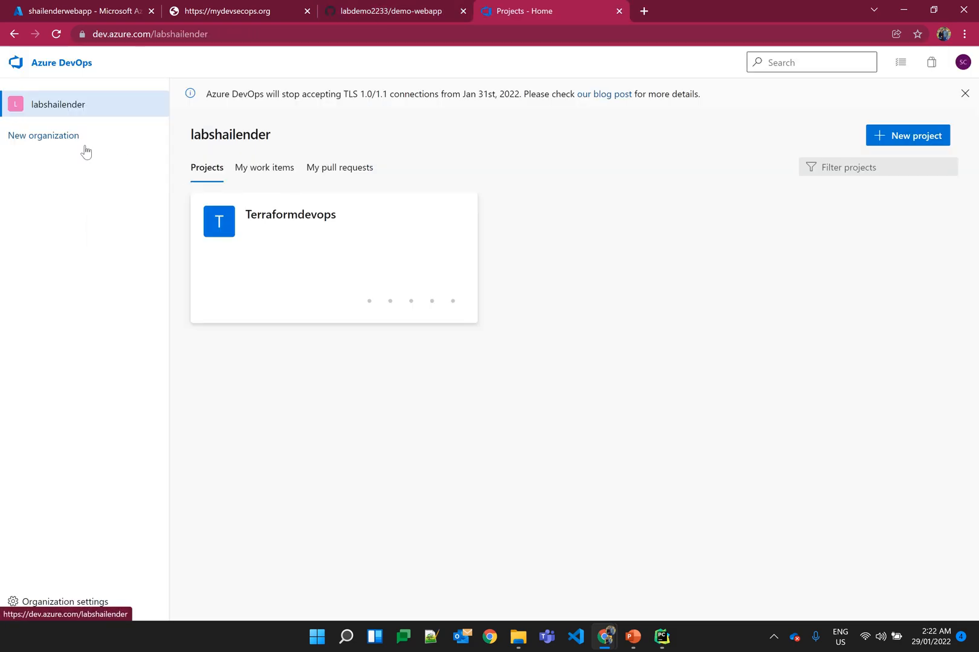
Step: Create a private Azure DevOps project named Youtube-app-service
{"action": "left_click", "coordinate": [916, 139]}
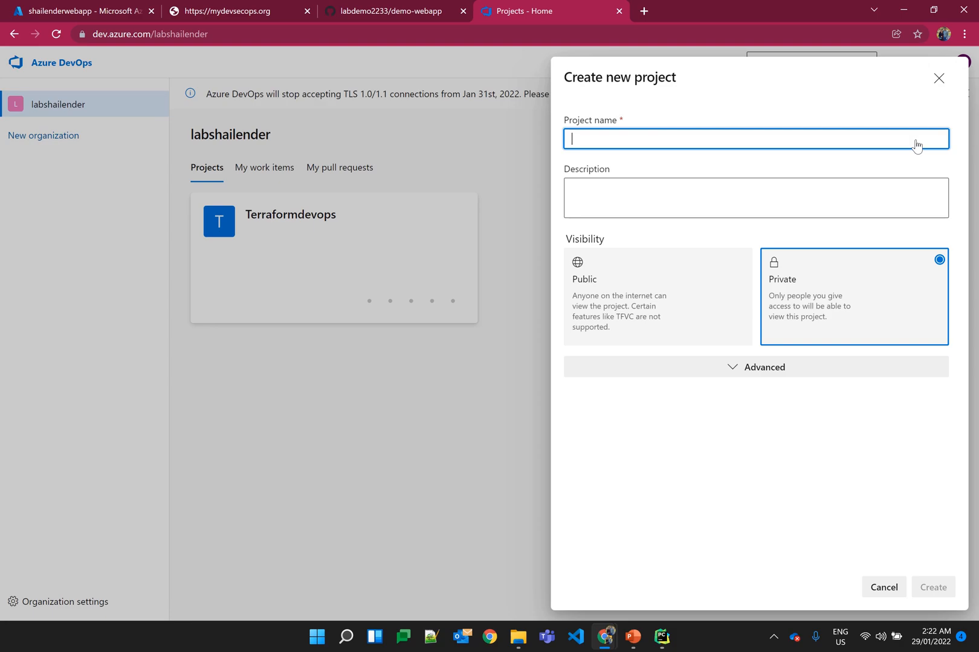
{"action": "type", "text": "Youtube-"}
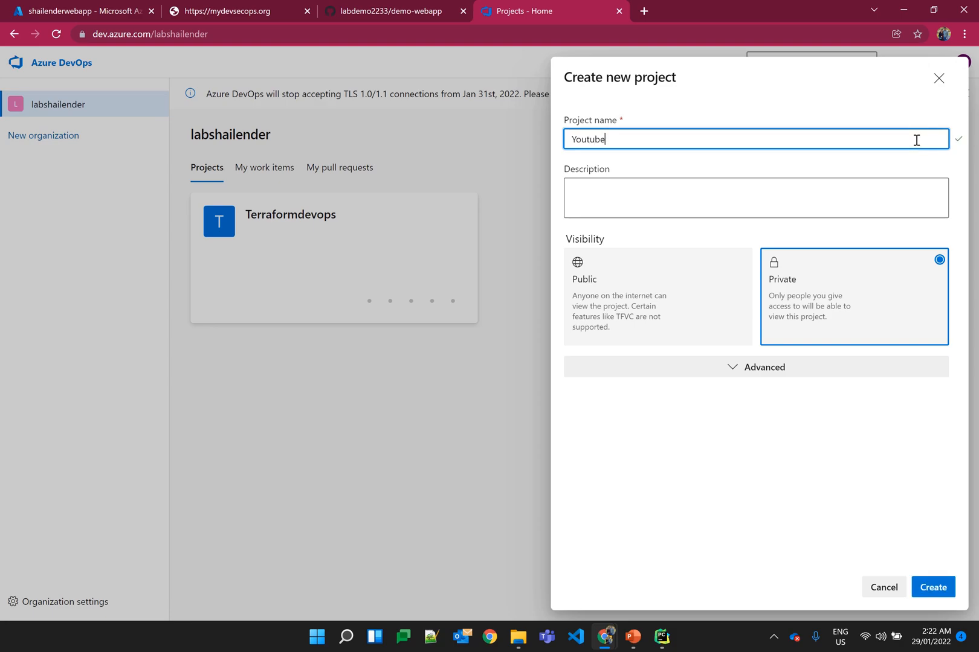
{"action": "type", "text": "app-service"}
{"action": "left_click", "coordinate": [932, 586]}
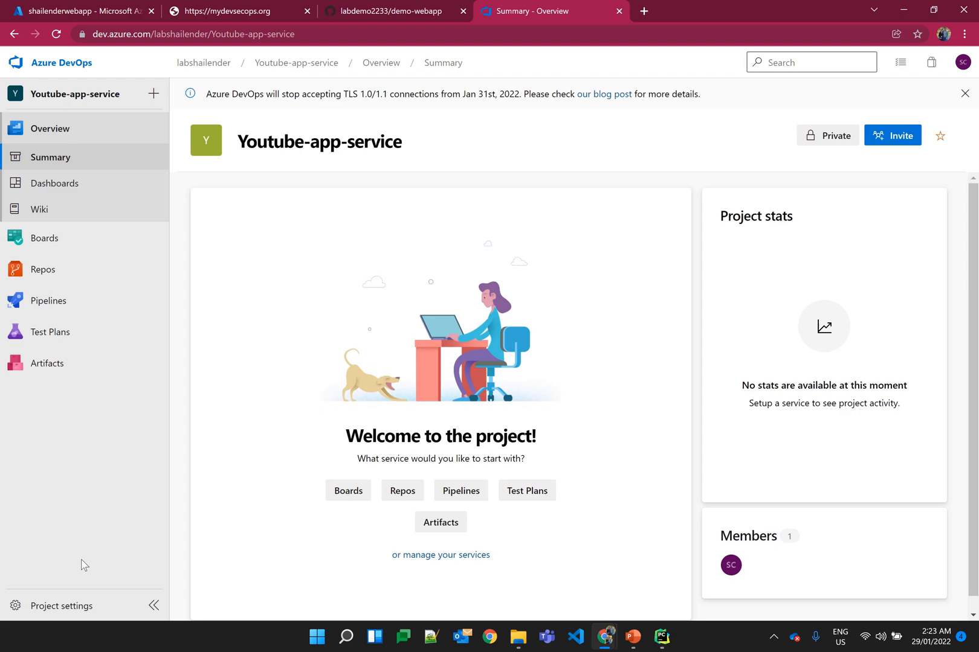
Step: Start a new Azure Resource Manager service connection in the project's settings, authenticated by Service principal (automatic)
{"action": "left_click", "coordinate": [67, 606]}
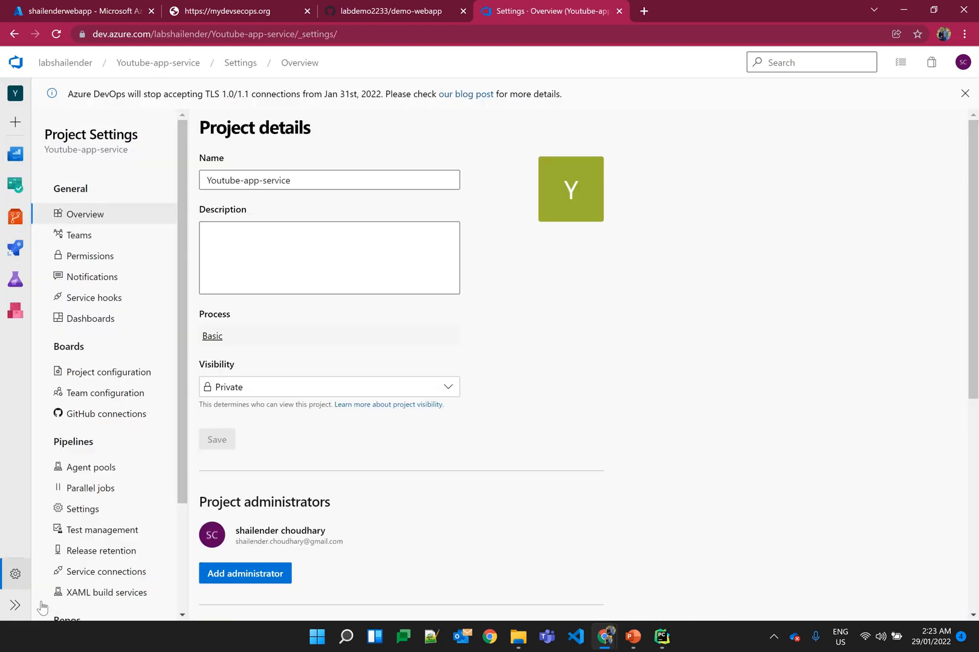
{"action": "left_click", "coordinate": [88, 572]}
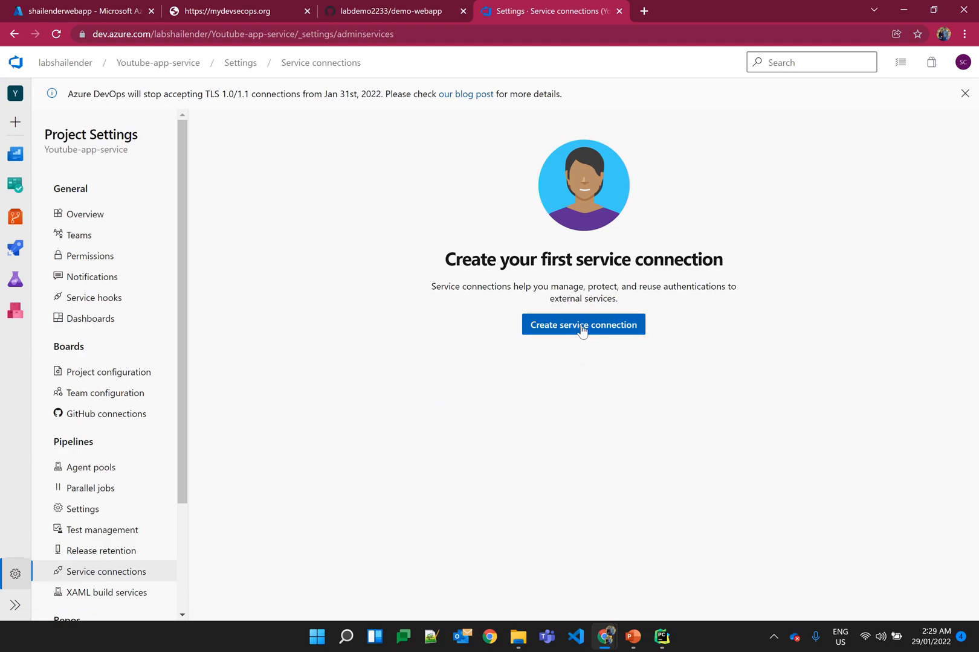
{"action": "left_click", "coordinate": [582, 330]}
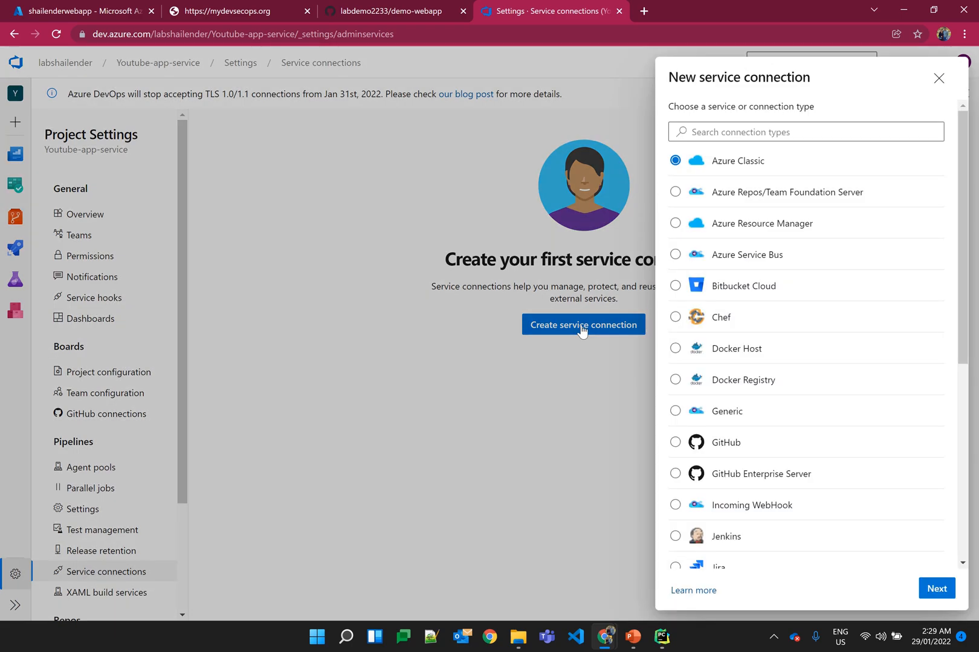
{"action": "left_click", "coordinate": [718, 229]}
{"action": "left_click", "coordinate": [936, 588]}
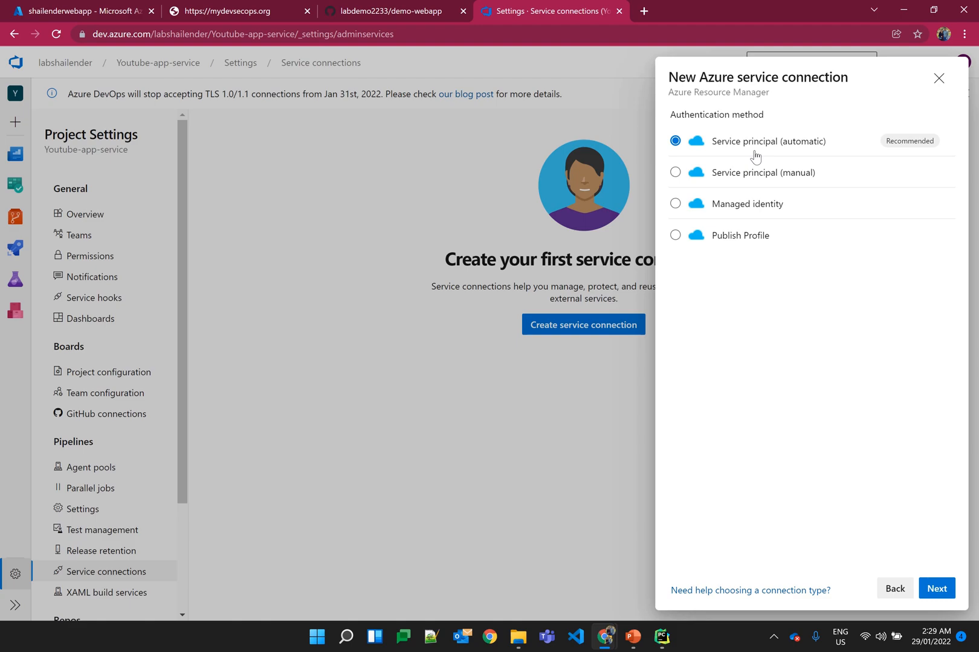
{"action": "left_click", "coordinate": [923, 588]}
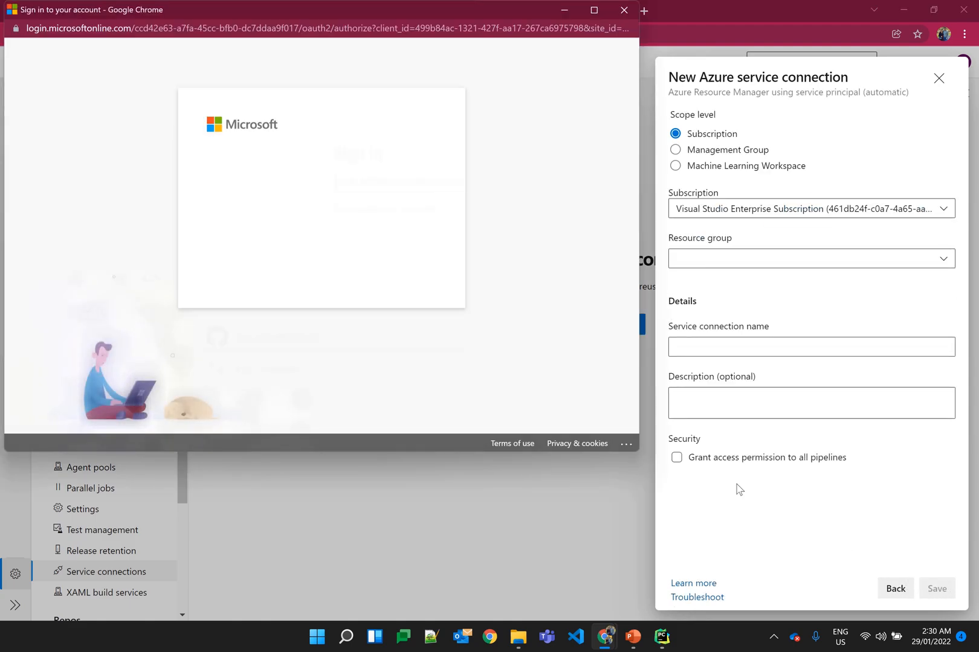
Step: Sign in to the Microsoft account for the Azure connection with the account e-mail and password
{"action": "left_click", "coordinate": [300, 179]}
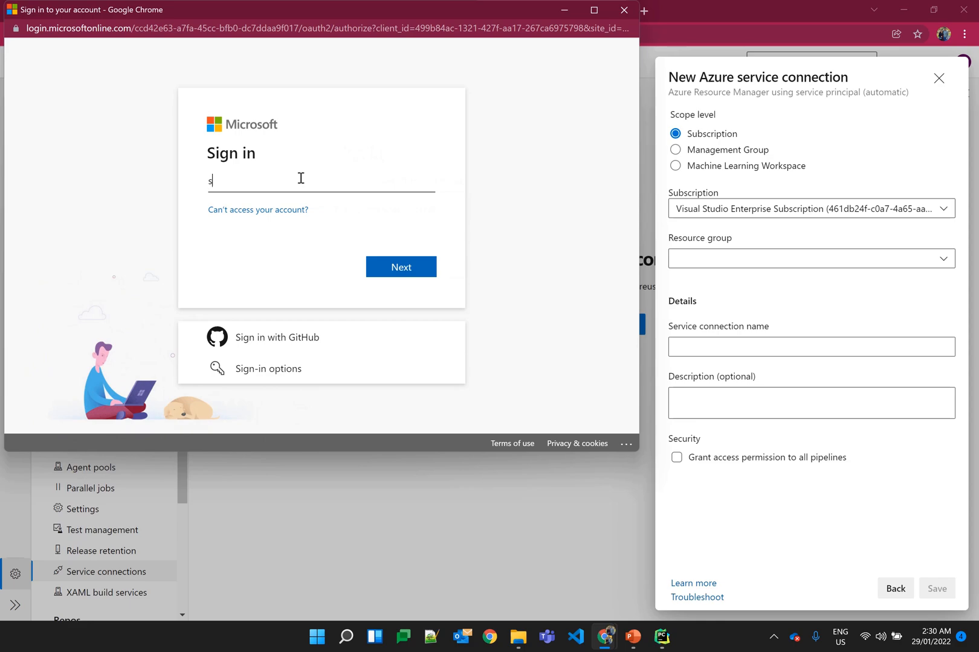
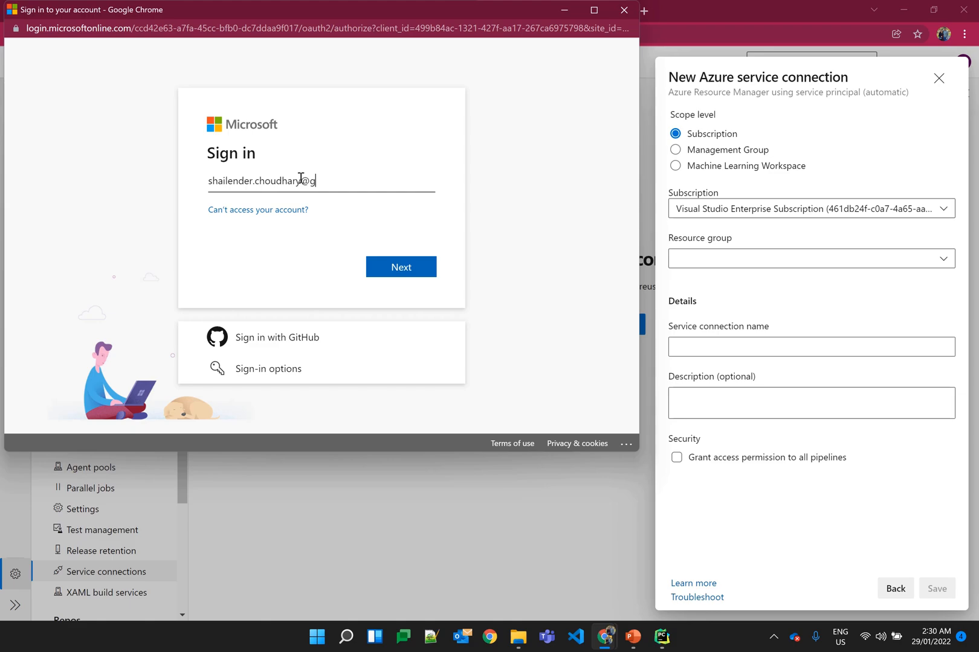
{"action": "key", "text": "Return"}
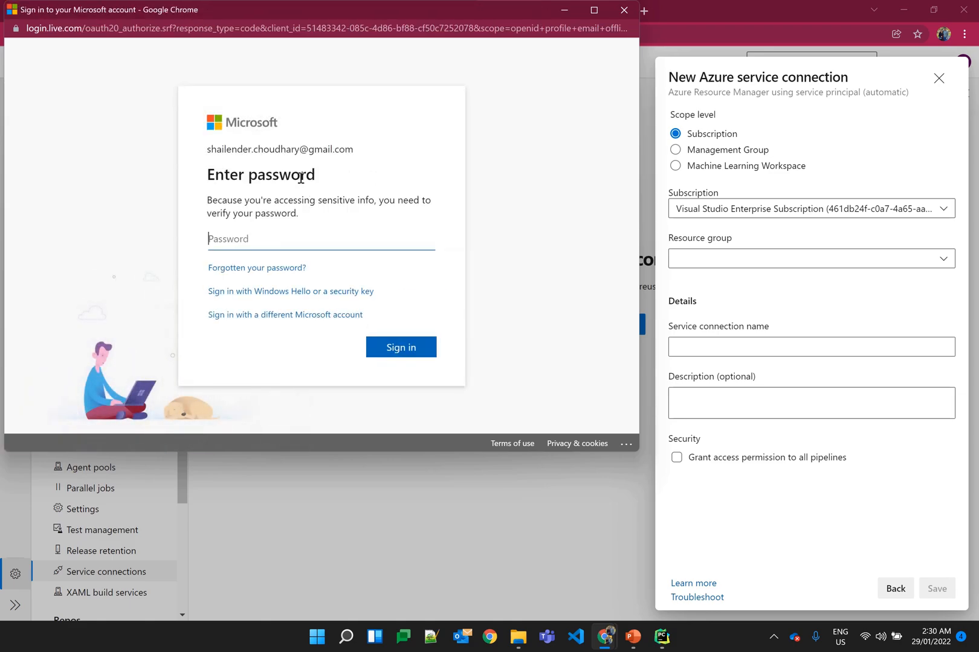
{"action": "type", "text": "••••••••••"}
{"action": "key", "text": "Return"}
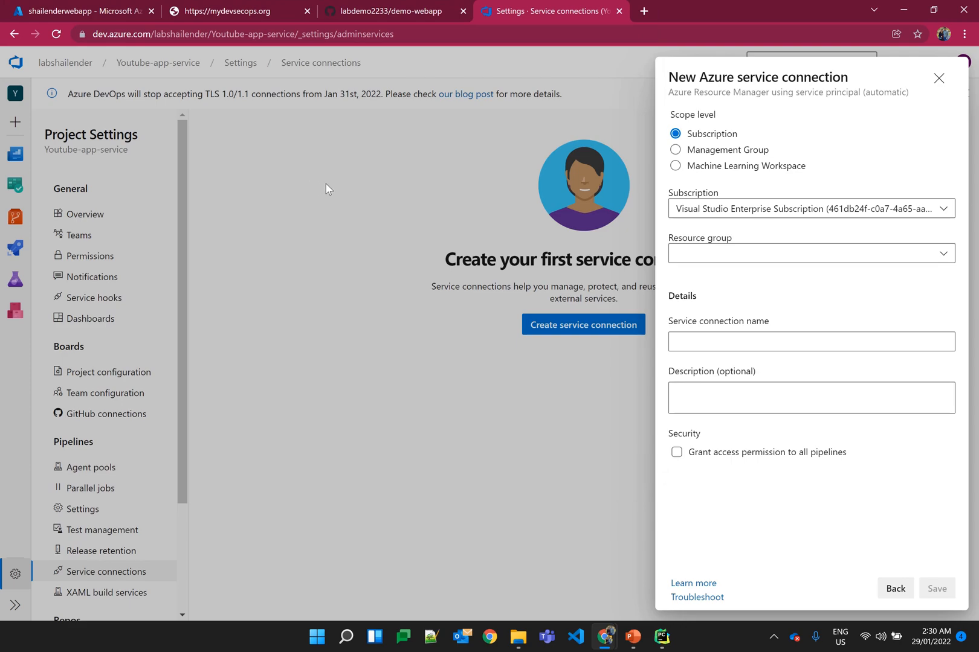
Step: Name the Azure connection youtube-app-service-connection, grant access permission to all pipelines, and save it
{"action": "left_click", "coordinate": [704, 340]}
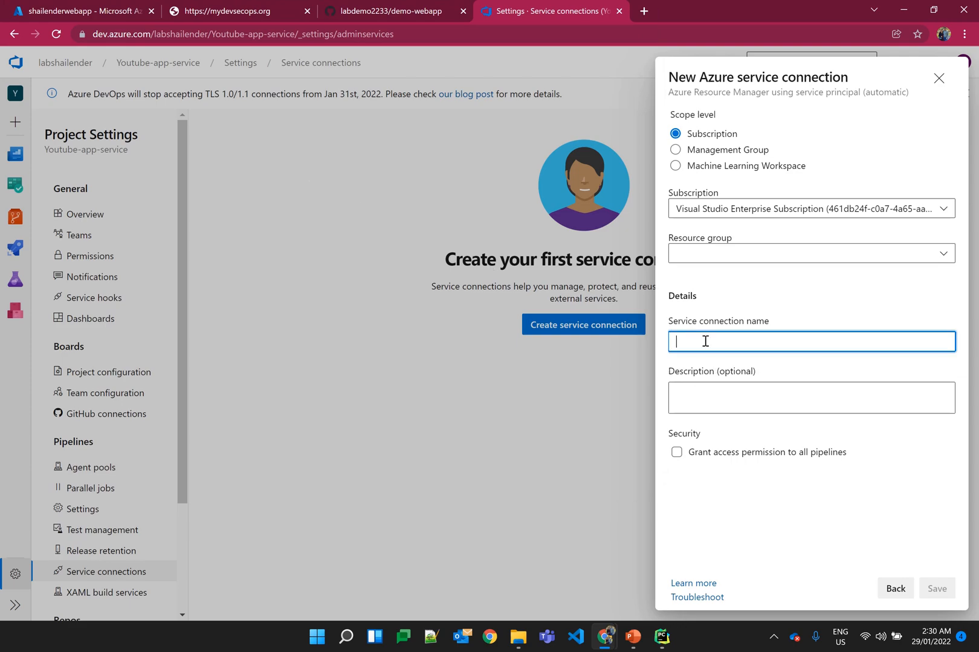
{"action": "type", "text": "you"}
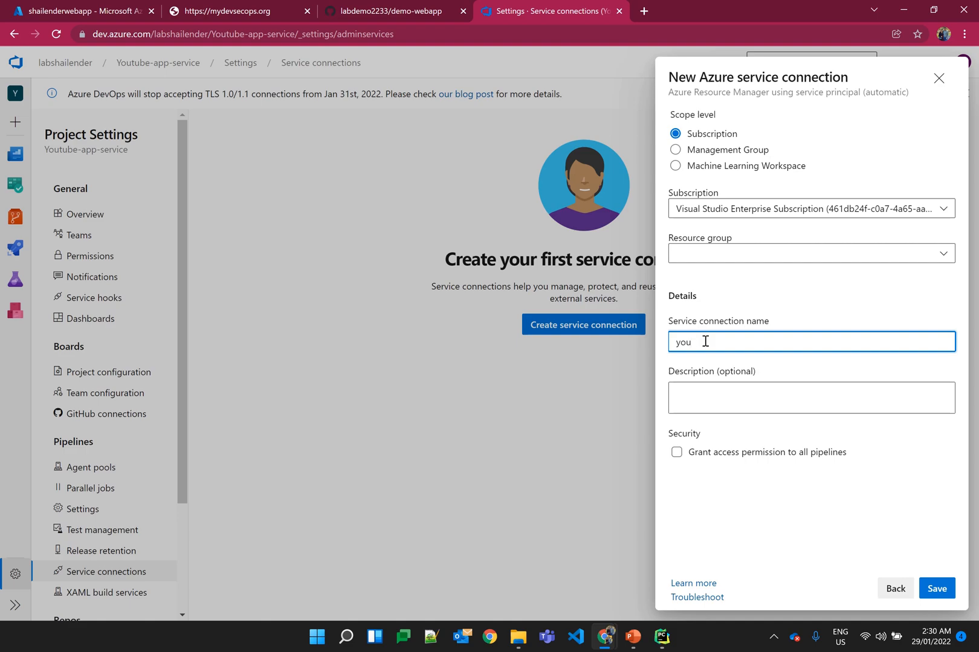
{"action": "type", "text": "tube-app-service-connection"}
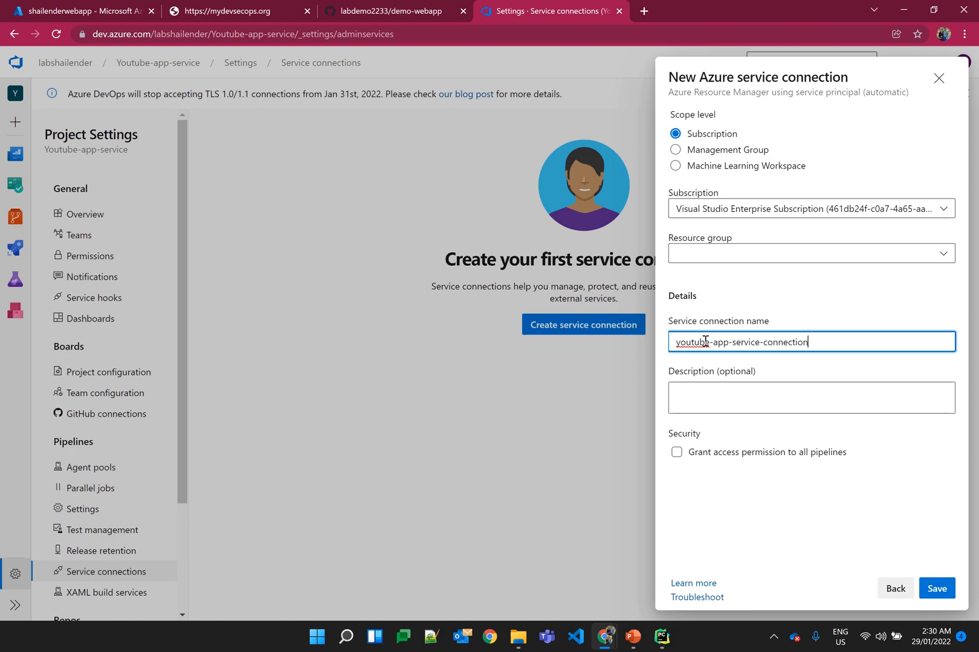
{"action": "left_click", "coordinate": [677, 452]}
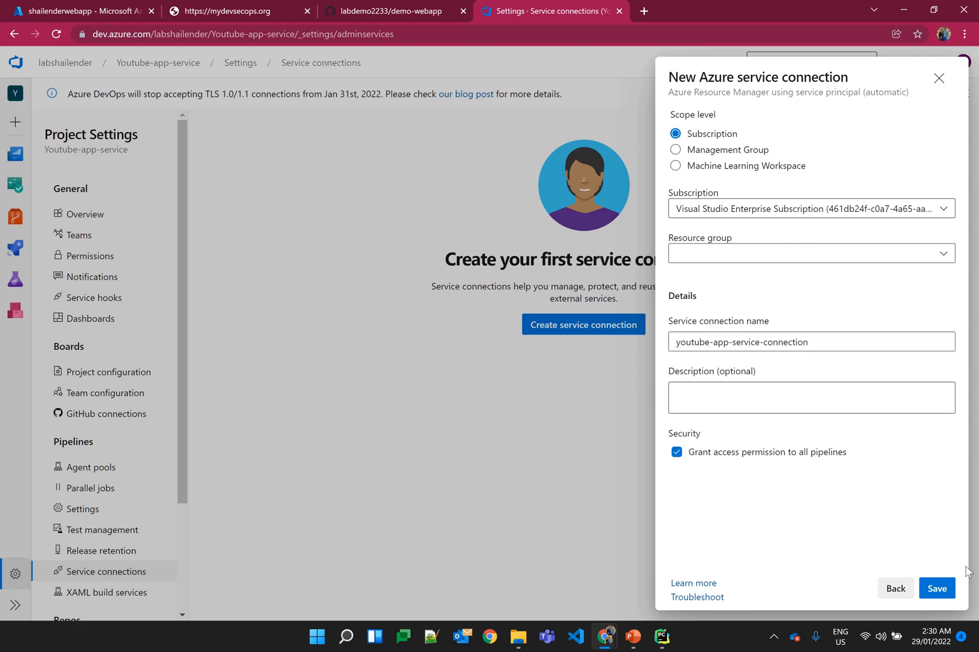
{"action": "left_click", "coordinate": [946, 591]}
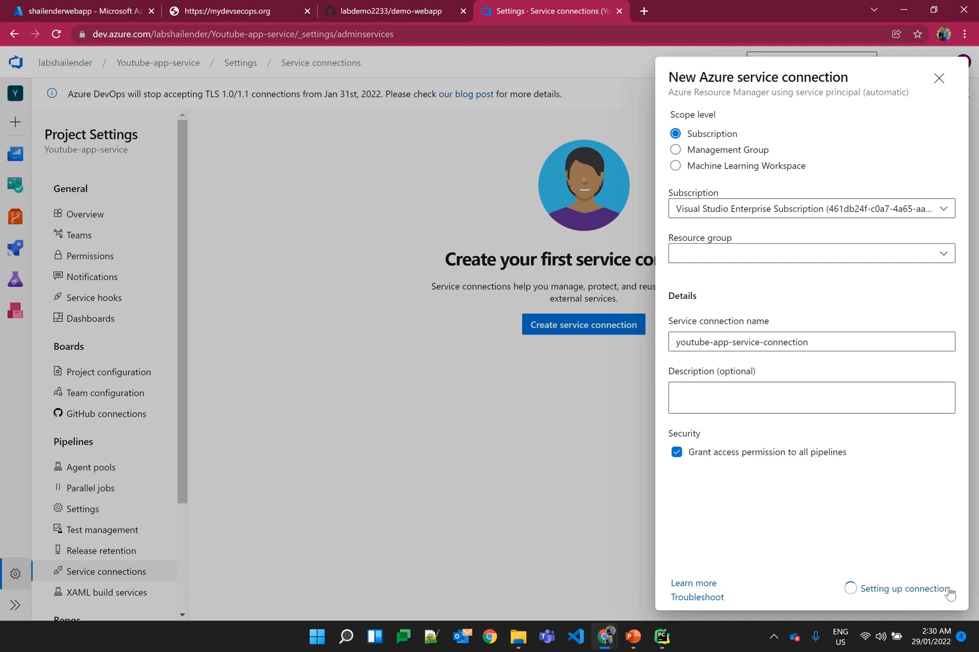
{"action": "left_click_drag", "start_coordinate": [864, 590], "coordinate": [946, 590]}
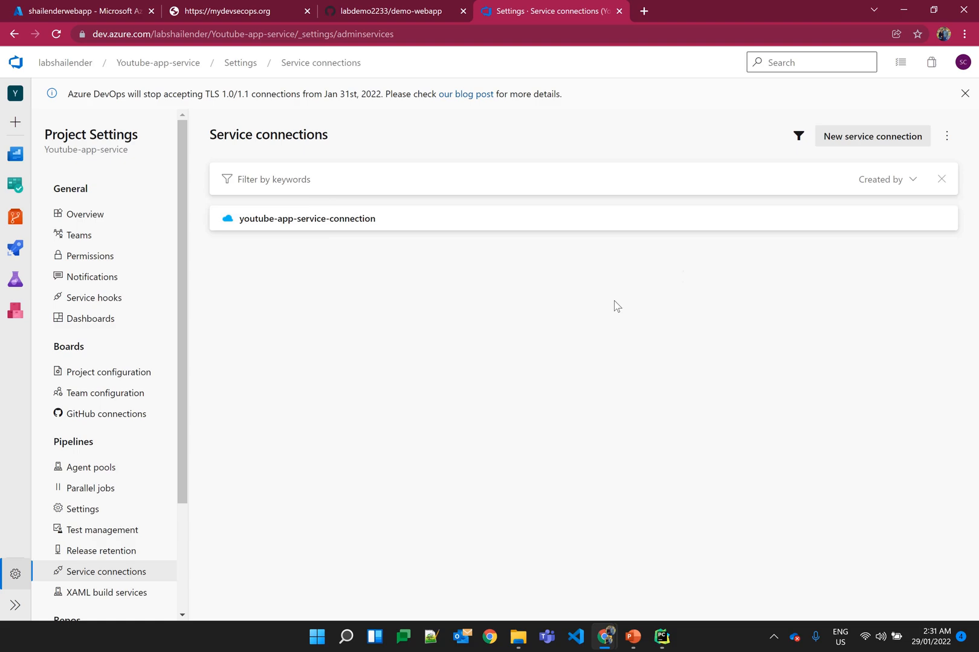
Step: Start a new GitHub service connection and authorize it with the AzurePipelines OAuth configuration
{"action": "left_click", "coordinate": [845, 139]}
{"action": "left_click", "coordinate": [717, 442]}
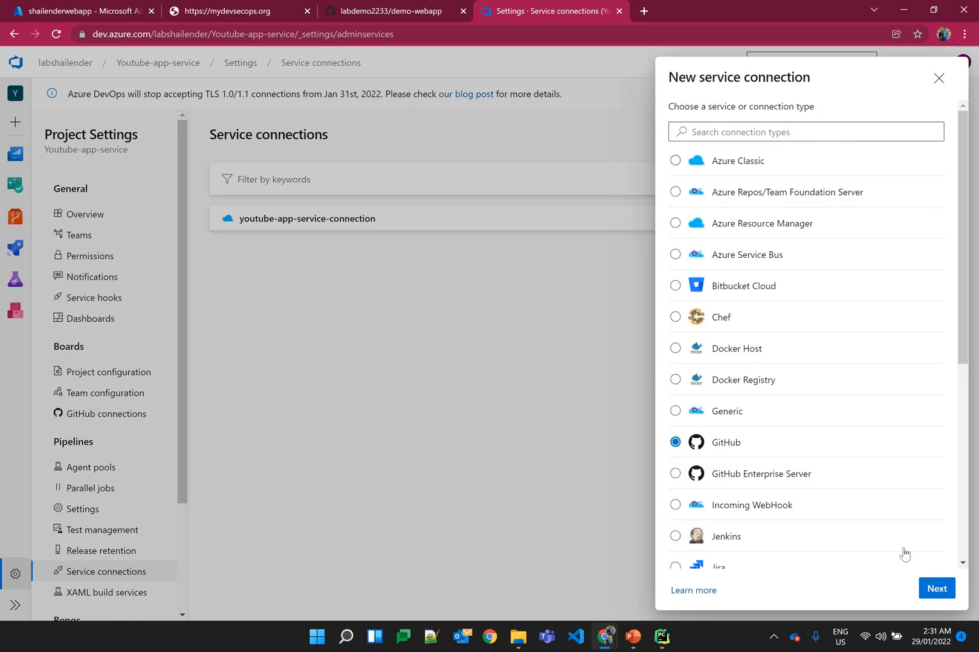
{"action": "left_click", "coordinate": [931, 590]}
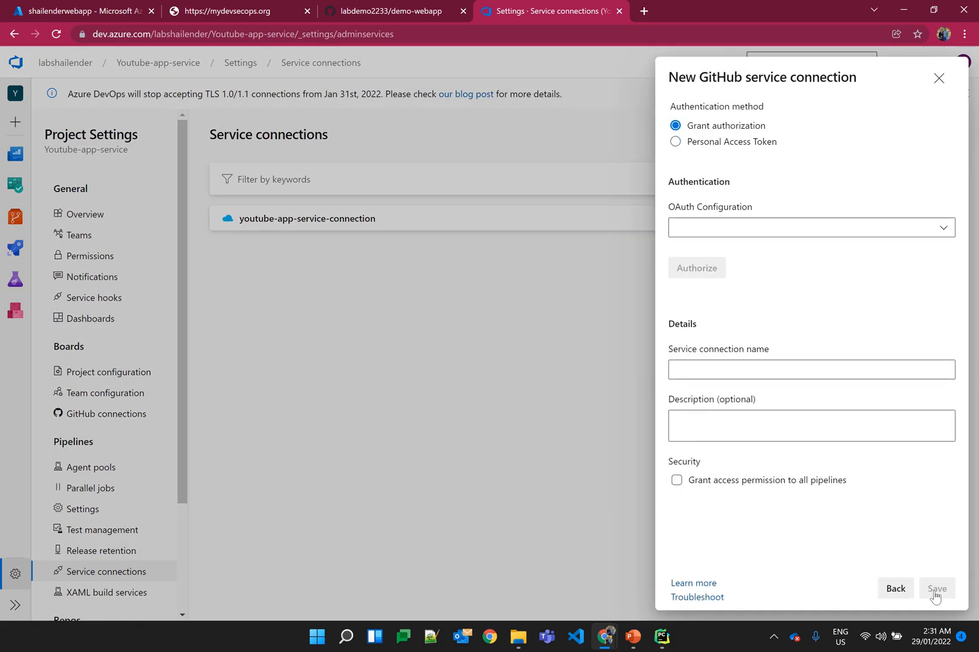
{"action": "left_click", "coordinate": [806, 235]}
{"action": "left_click", "coordinate": [787, 255]}
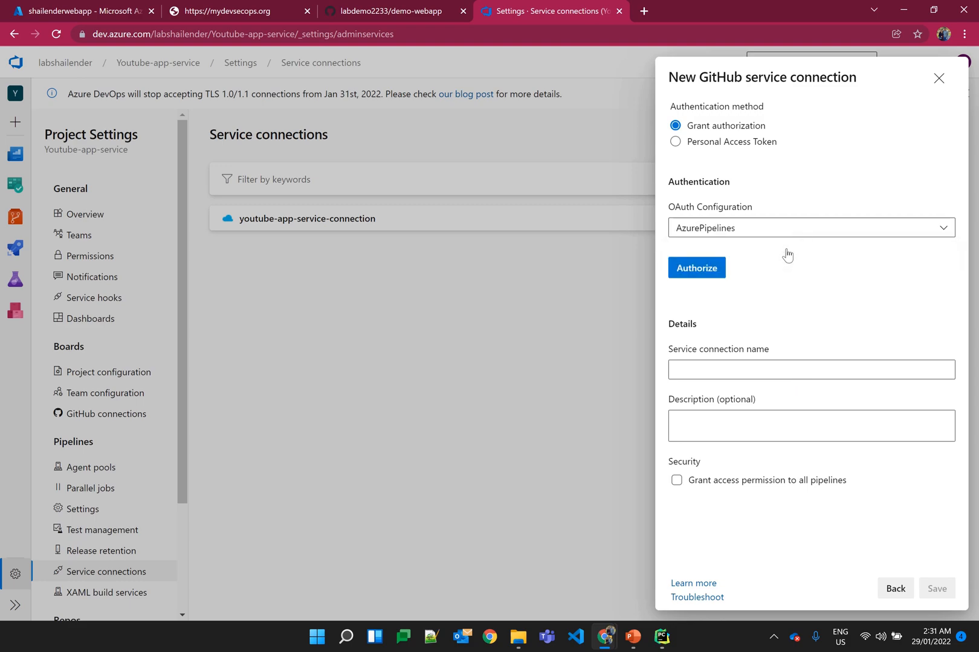
{"action": "left_click", "coordinate": [702, 269]}
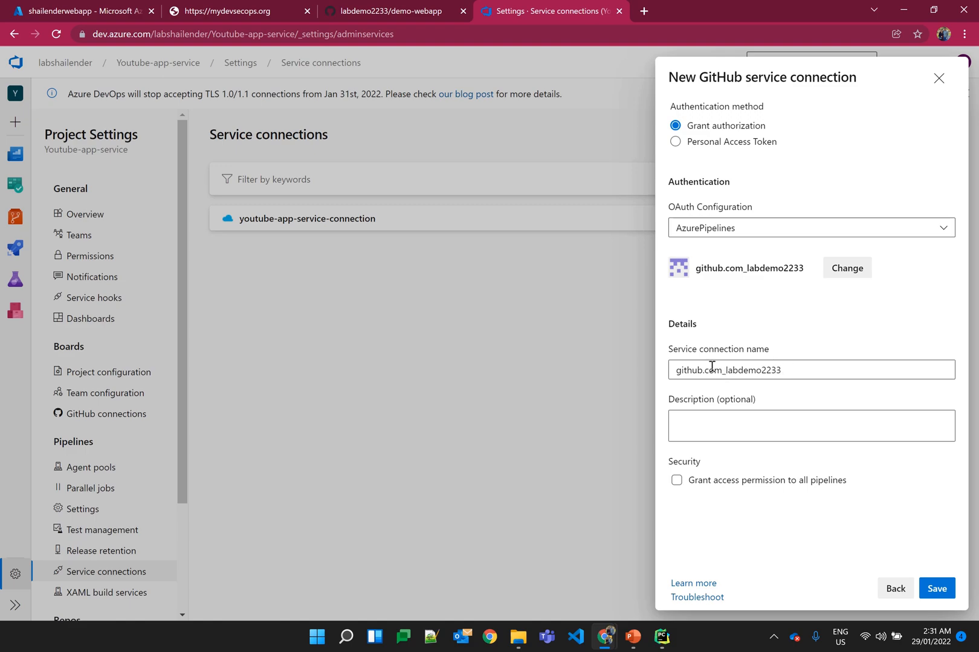
Step: Name the GitHub connection github_labdemo2233, grant access permission to all pipelines, and save it
{"action": "left_click_drag", "start_coordinate": [702, 369], "coordinate": [726, 369]}
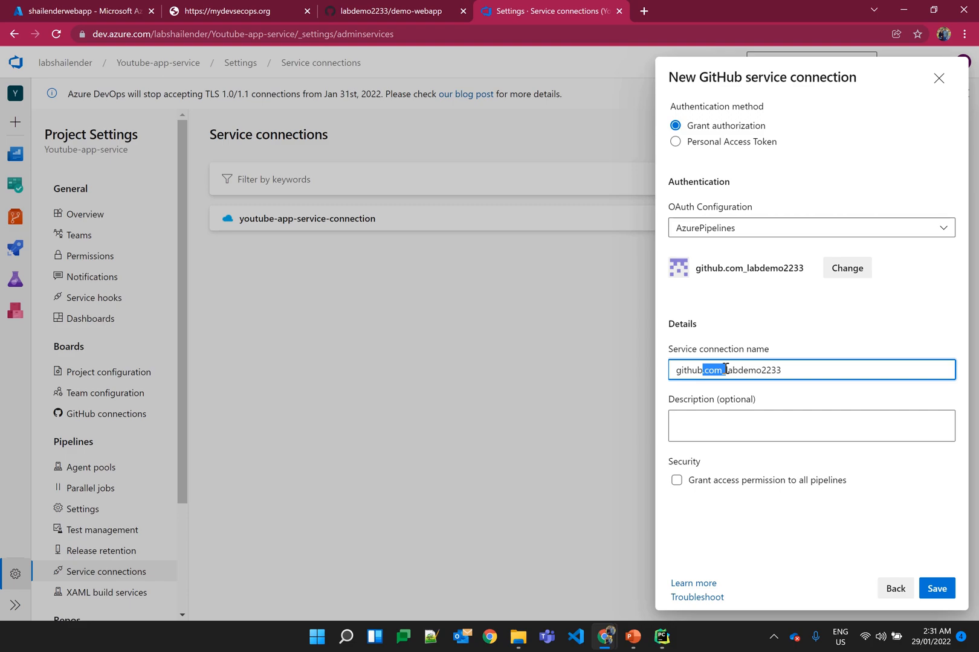
{"action": "type", "text": "_"}
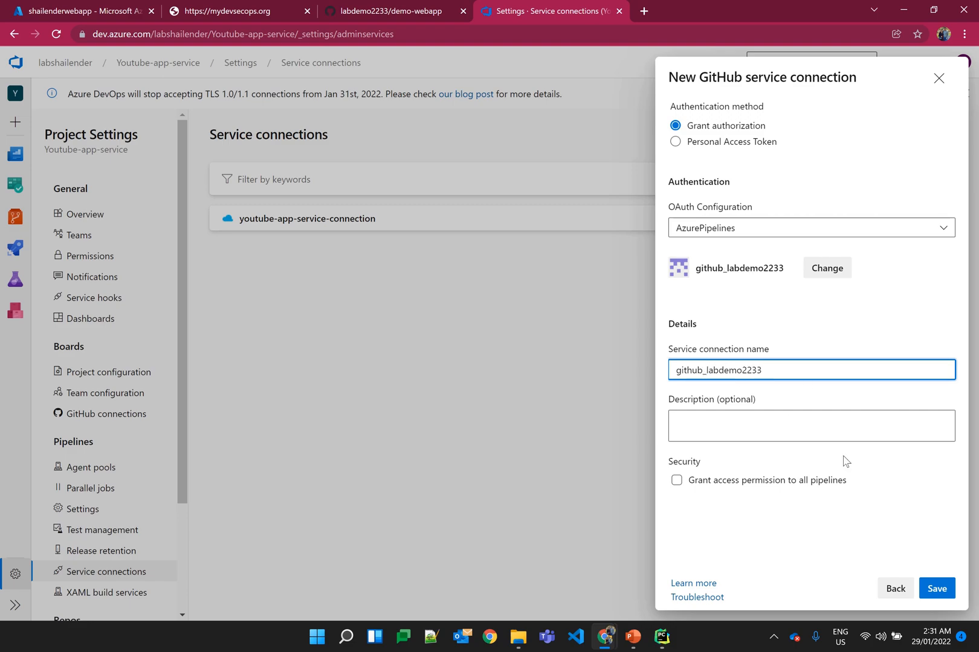
{"action": "left_click", "coordinate": [825, 482]}
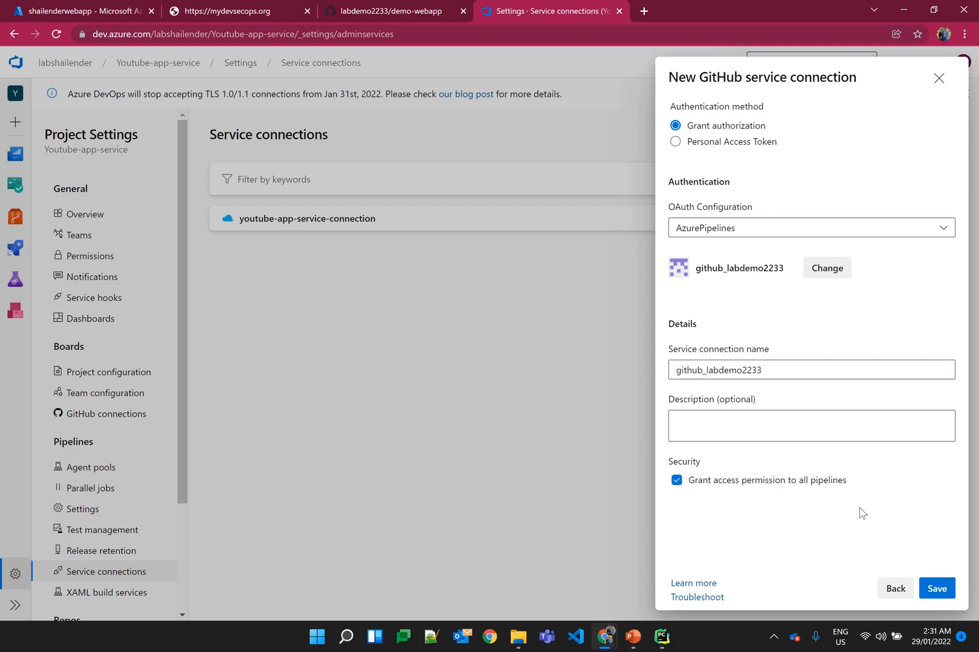
{"action": "left_click", "coordinate": [935, 589]}
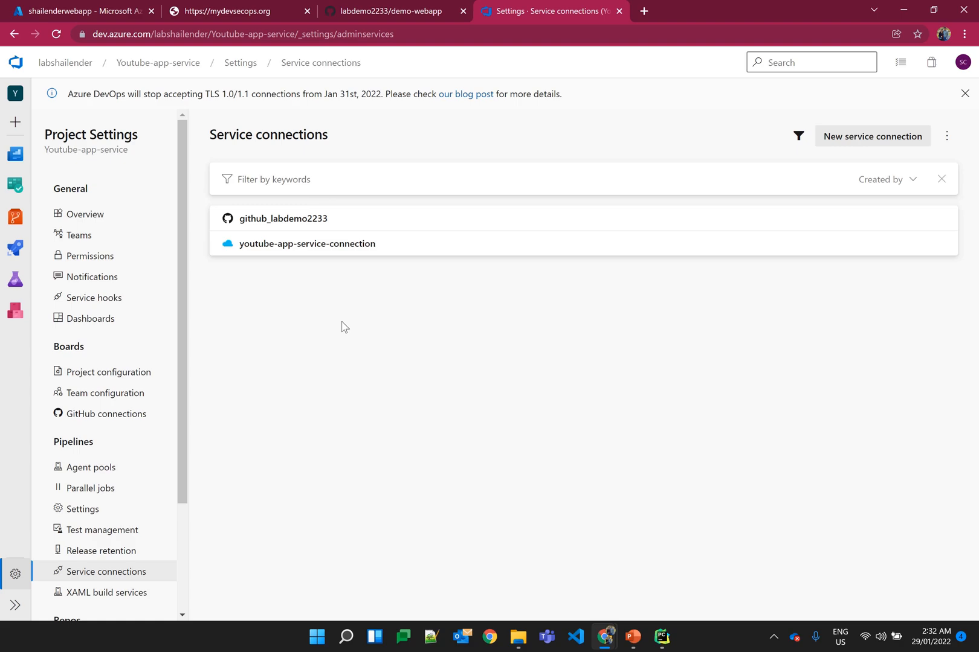
Step: Check the Microsoft-hosted and self-hosted parallel job allowances in the organization's settings
{"action": "left_click", "coordinate": [79, 64]}
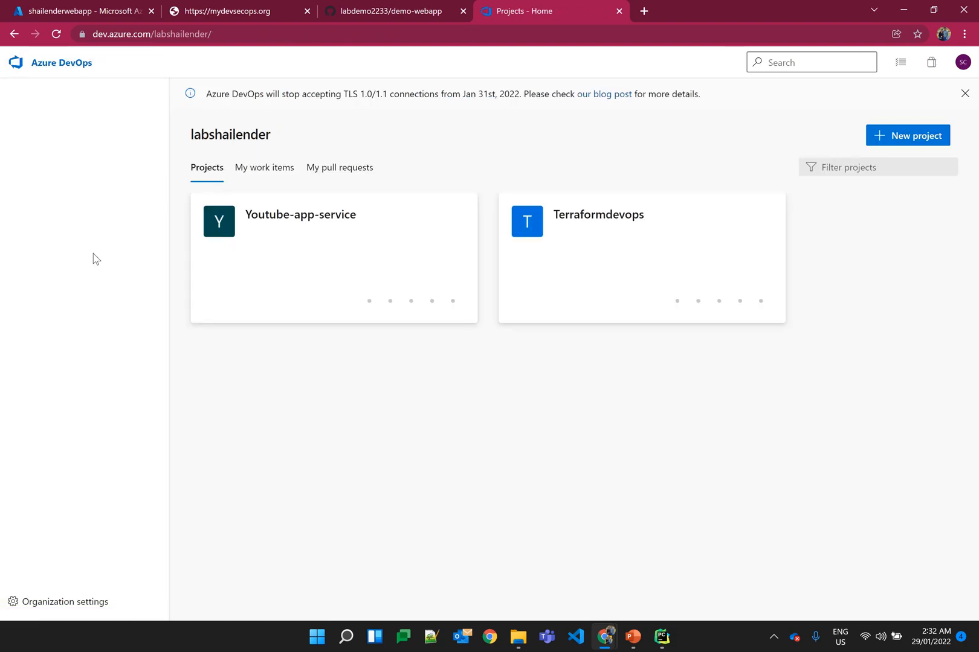
{"action": "left_click", "coordinate": [63, 604]}
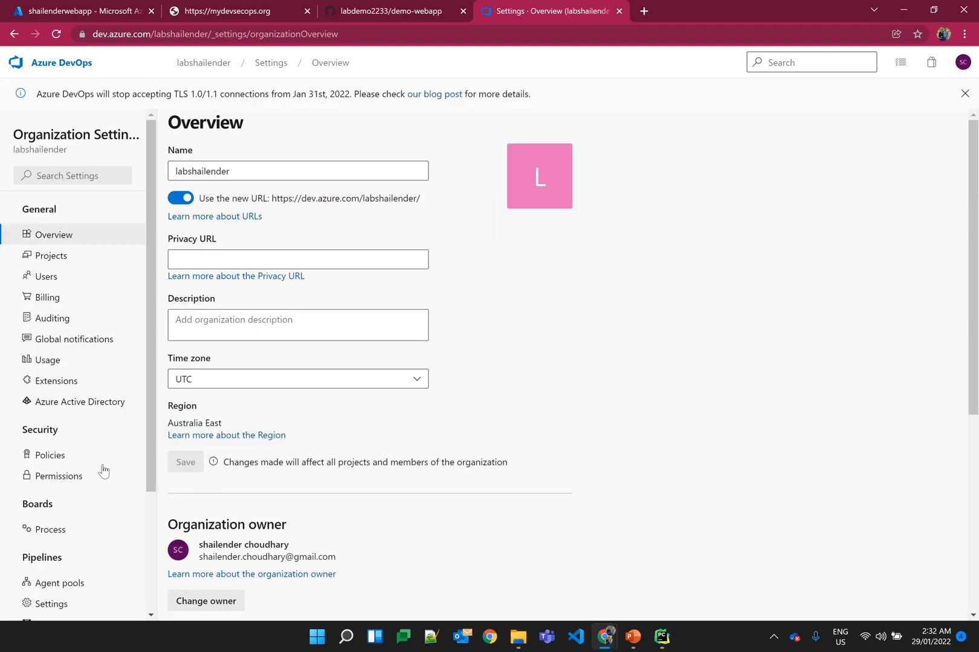
{"action": "scroll", "coordinate": [103, 470], "scroll_direction": "down", "scroll_amount": 3}
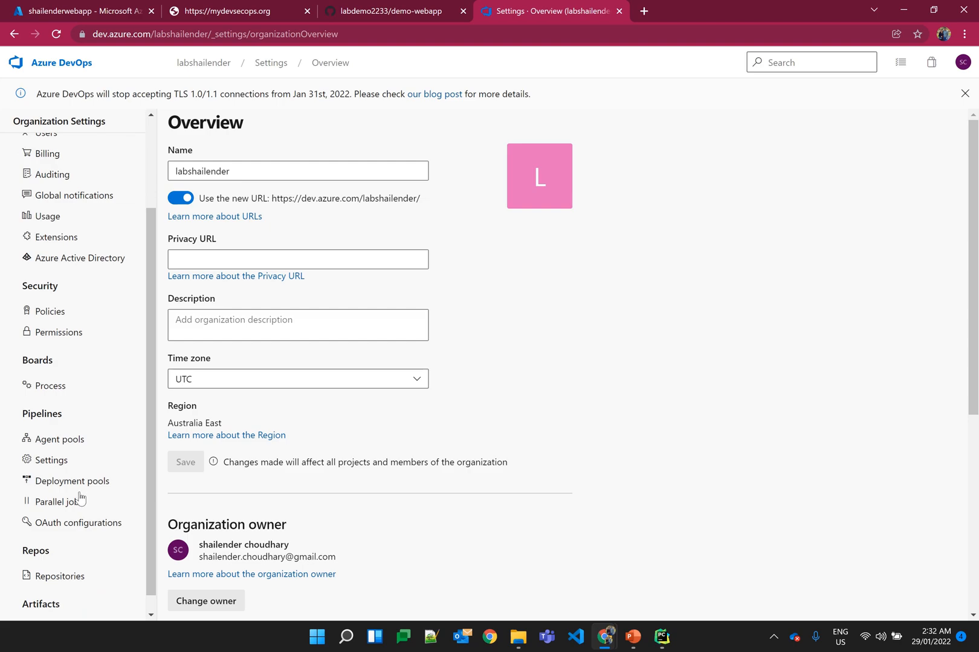
{"action": "left_click", "coordinate": [79, 500]}
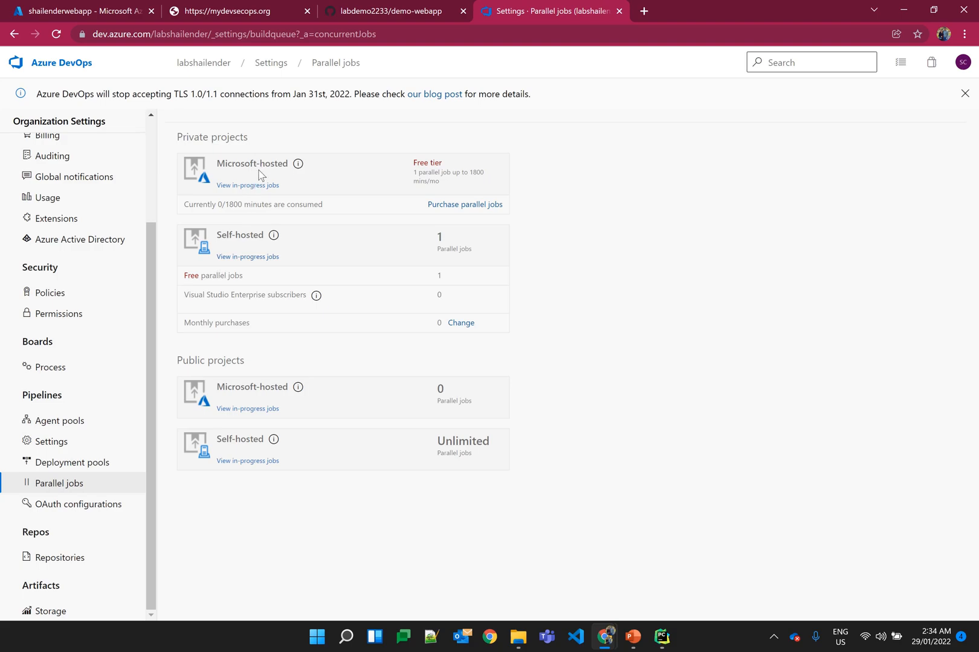
{"action": "left_click", "coordinate": [465, 205]}
Step: Read the "Configure and pay for parallel jobs" article through its section on the cost of Microsoft-hosted jobs
{"action": "left_click", "coordinate": [667, 10]}
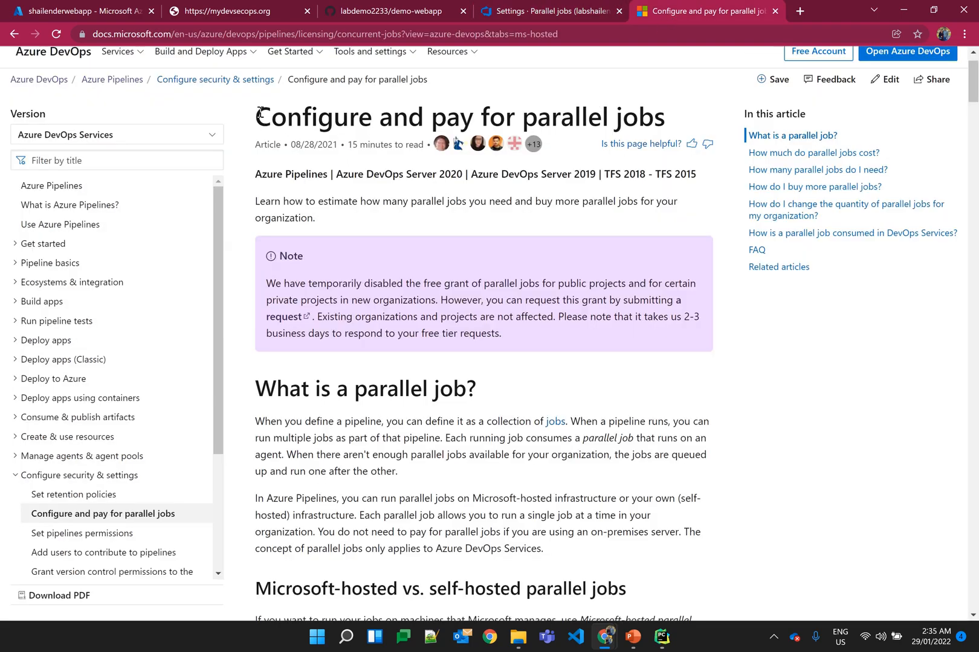
{"action": "left_click_drag", "start_coordinate": [256, 116], "coordinate": [658, 113]}
{"action": "scroll", "coordinate": [444, 349], "scroll_direction": "down", "scroll_amount": 7}
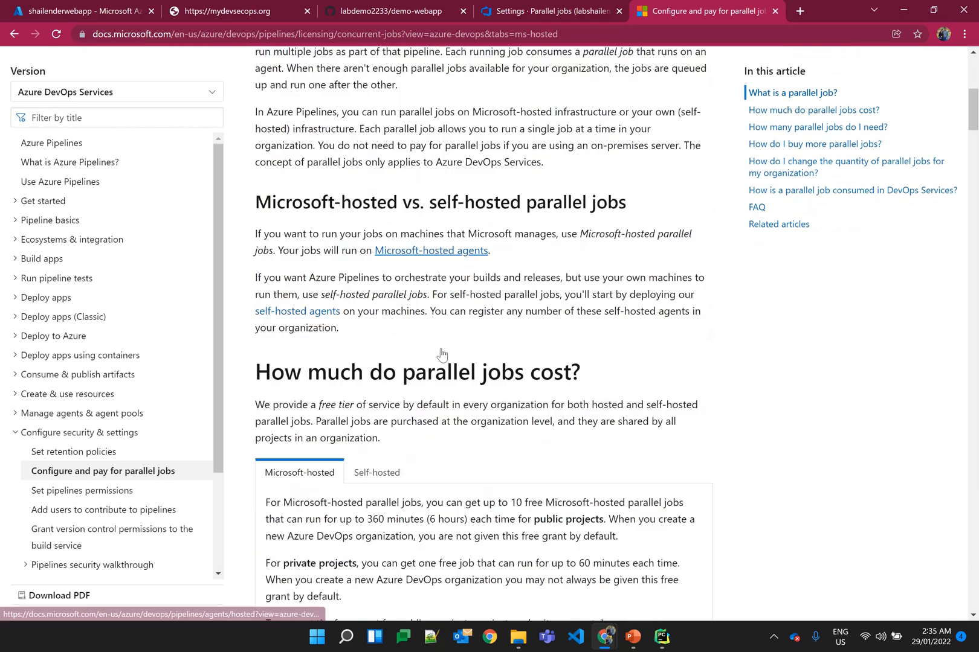
{"action": "scroll", "coordinate": [442, 355], "scroll_direction": "down", "scroll_amount": 3}
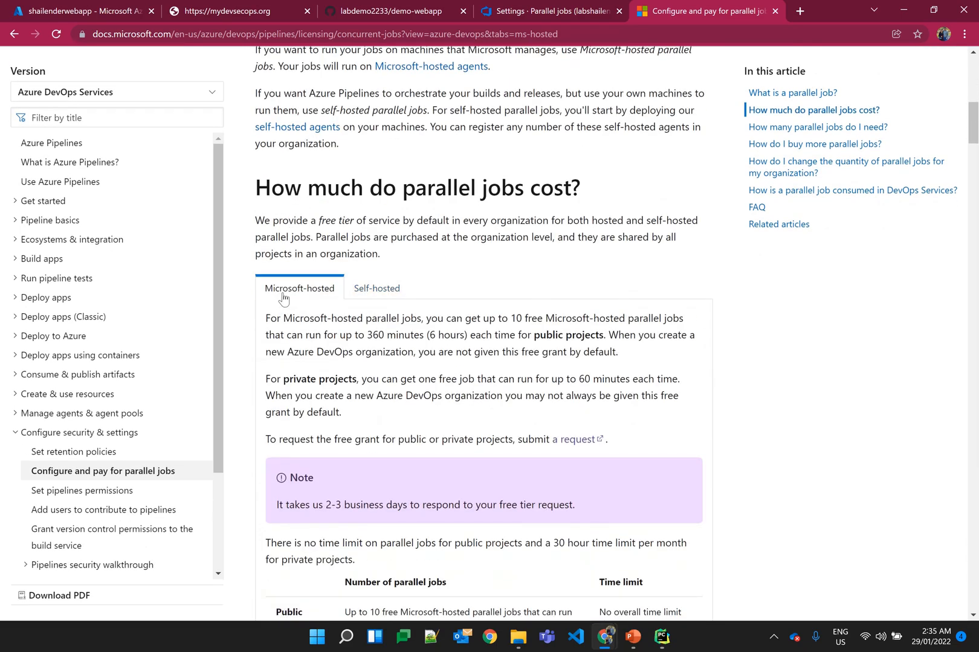
Step: Read the Microsoft-hosted free grant section and review the linked Azure DevOps Parallelism Request form, closing it without submitting
{"action": "scroll", "coordinate": [316, 302], "scroll_direction": "down", "scroll_amount": 2}
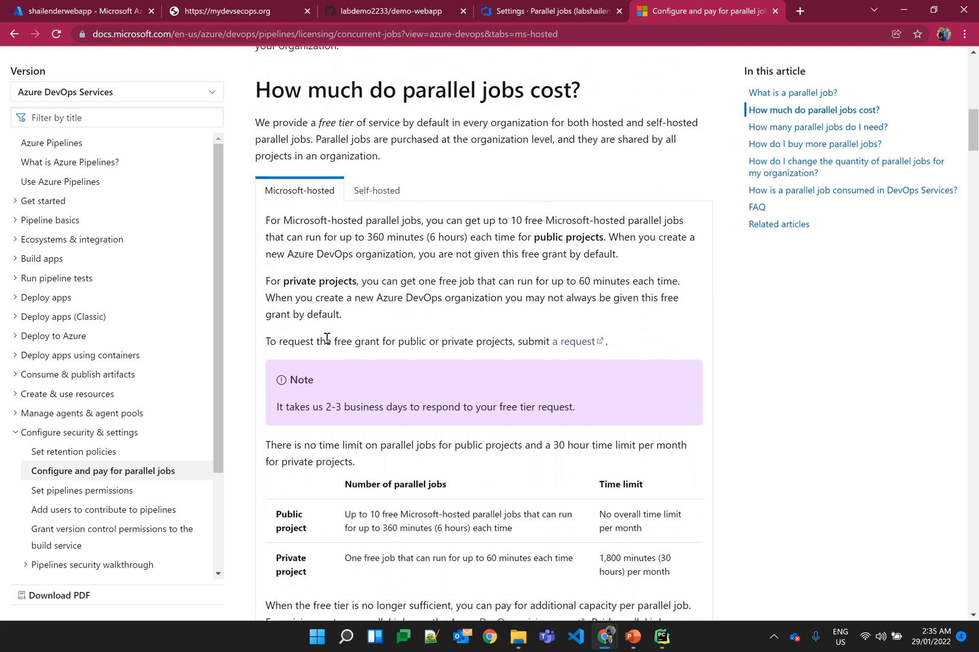
{"action": "left_click_drag", "start_coordinate": [337, 342], "coordinate": [507, 346]}
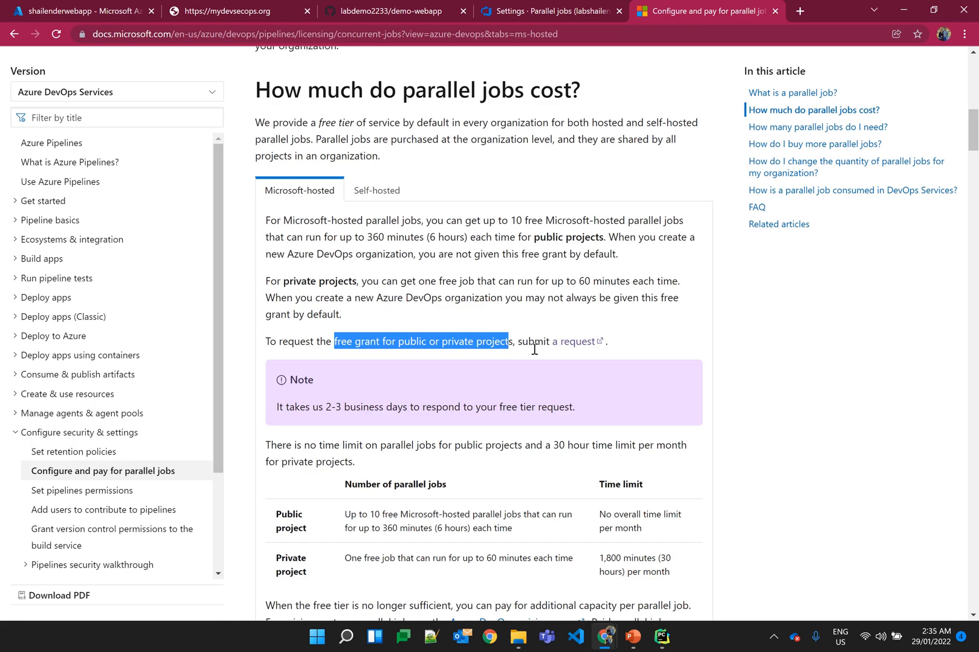
{"action": "left_click", "coordinate": [573, 342]}
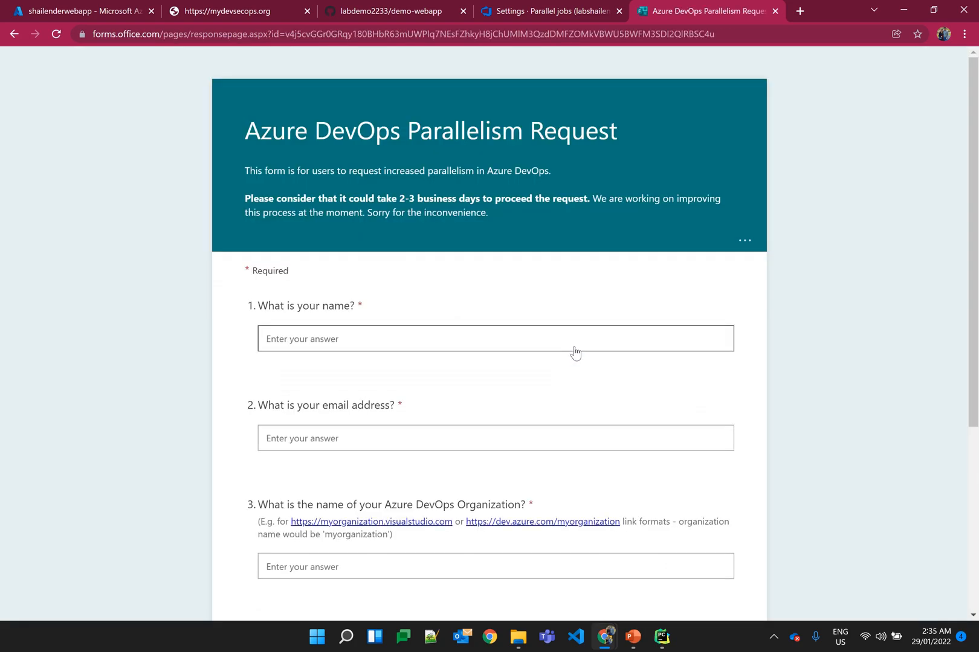
{"action": "scroll", "coordinate": [222, 386], "scroll_direction": "down", "scroll_amount": 3}
{"action": "scroll", "coordinate": [223, 386], "scroll_direction": "down", "scroll_amount": 2}
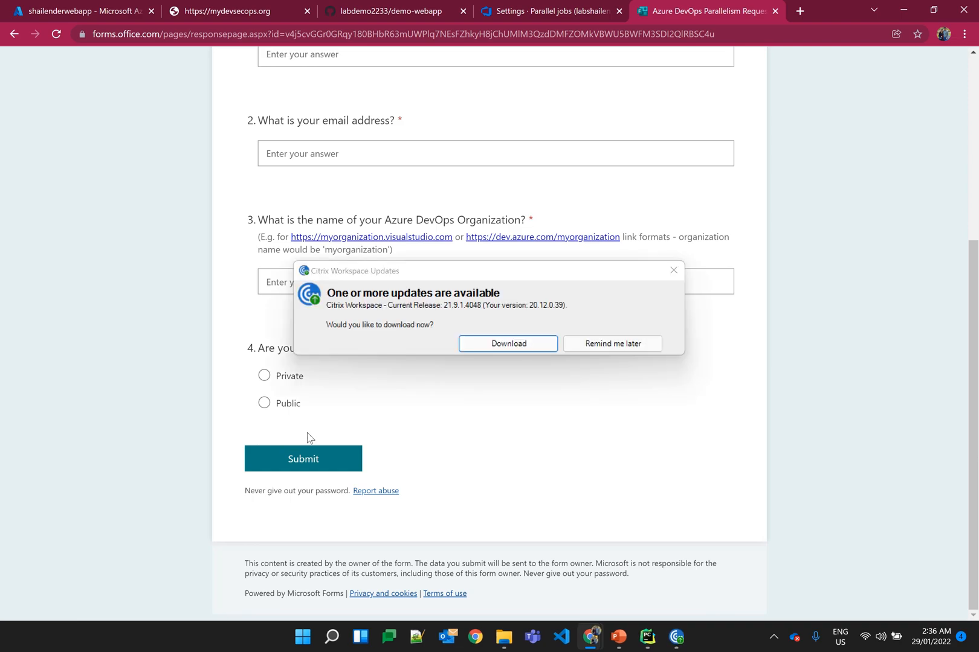
{"action": "key", "text": "ctrl+w"}
Step: In the Youtube-app-service project settings, create a self-hosted agent pool named nodepool with access permission granted to all pipelines
{"action": "left_click", "coordinate": [309, 222]}
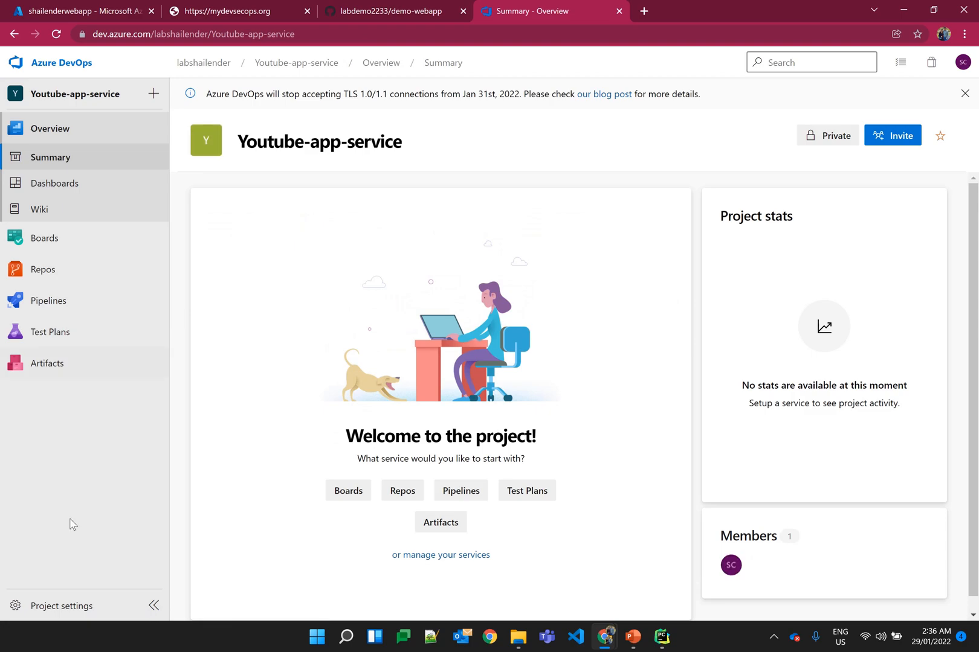
{"action": "left_click", "coordinate": [41, 607]}
{"action": "left_click", "coordinate": [101, 475]}
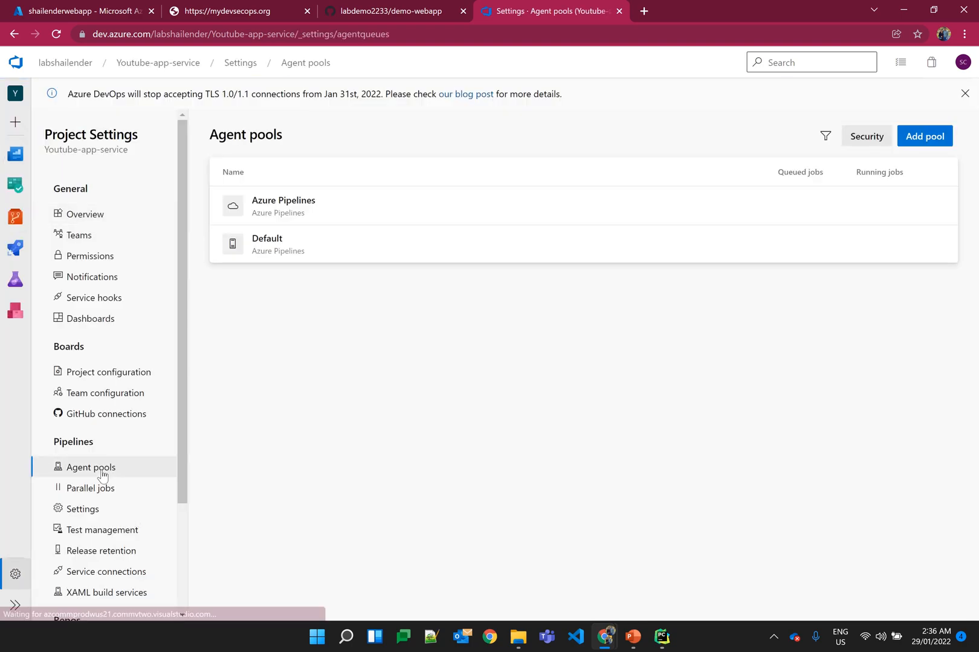
{"action": "left_click", "coordinate": [934, 137]}
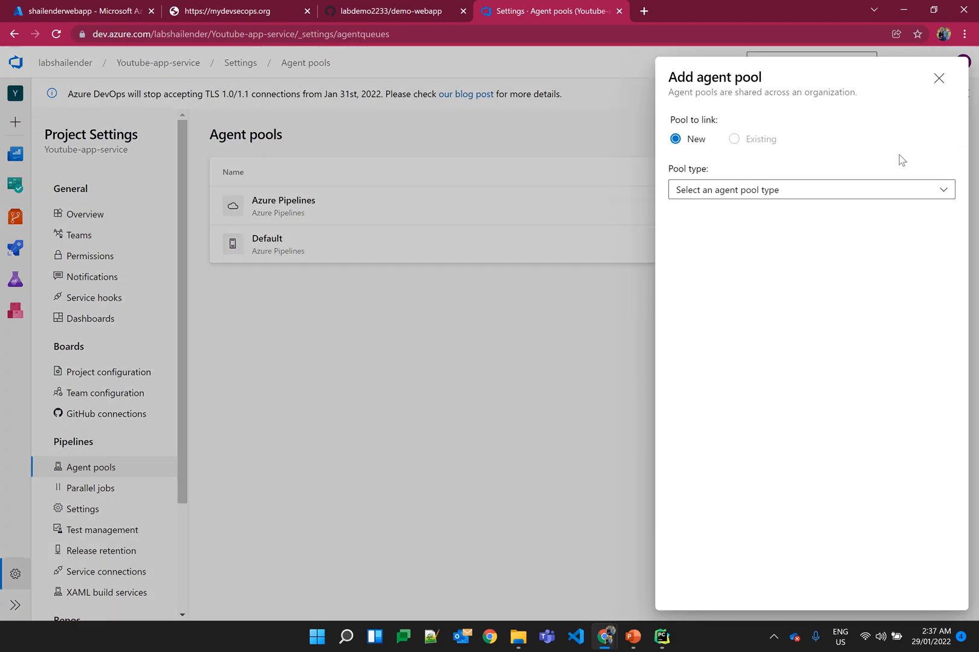
{"action": "left_click", "coordinate": [737, 194]}
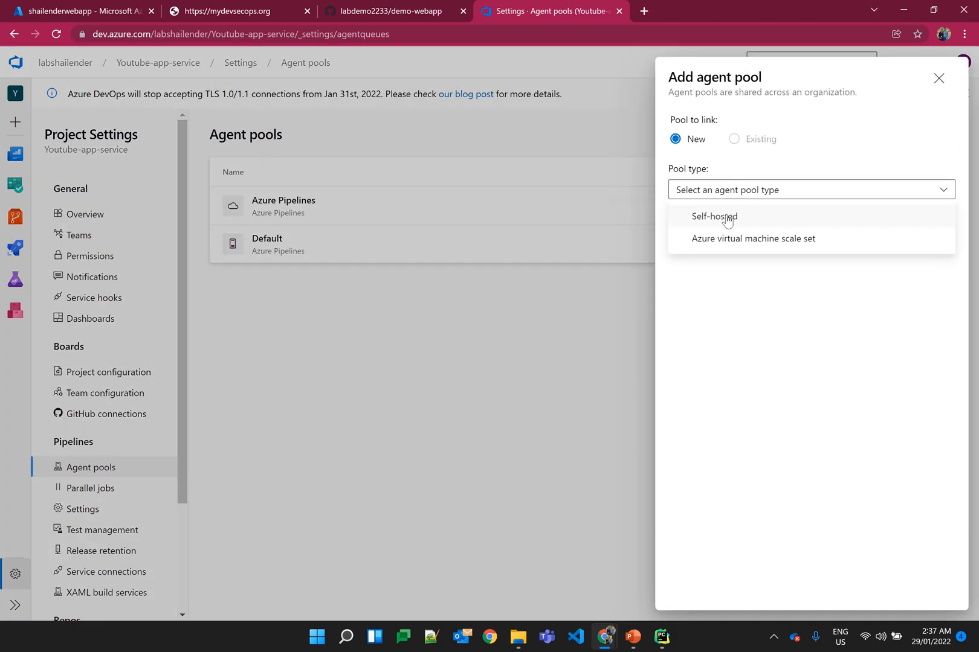
{"action": "left_click", "coordinate": [728, 218]}
{"action": "left_click", "coordinate": [707, 273]}
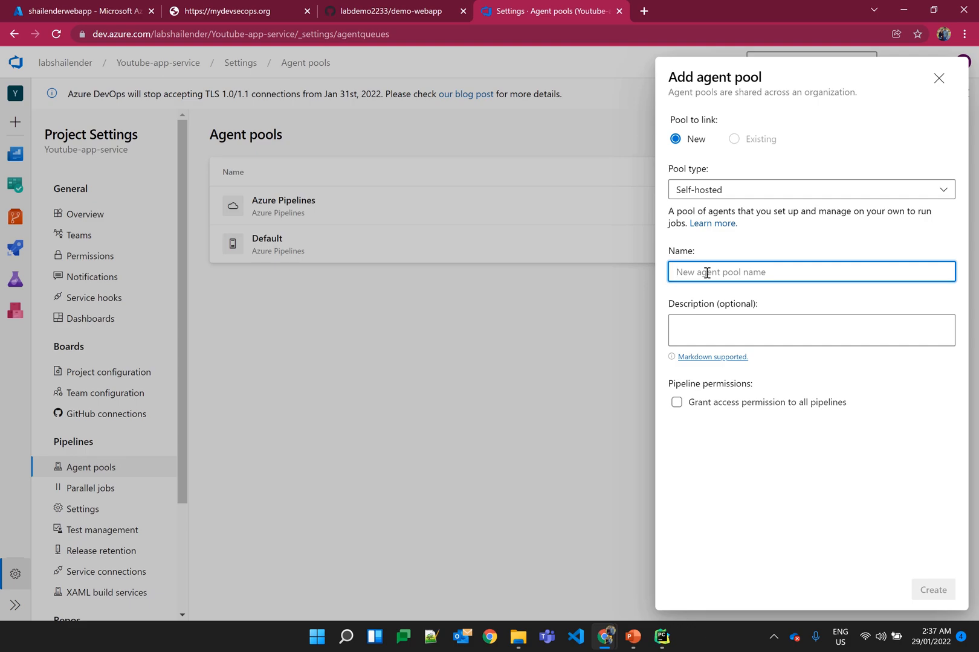
{"action": "type", "text": "nodepool"}
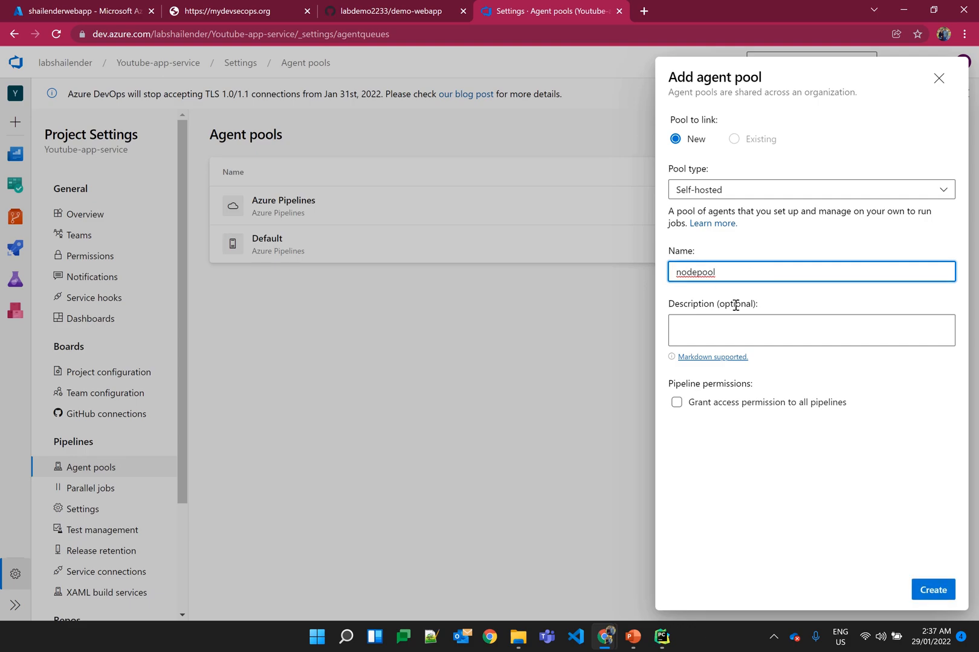
{"action": "left_click", "coordinate": [676, 403]}
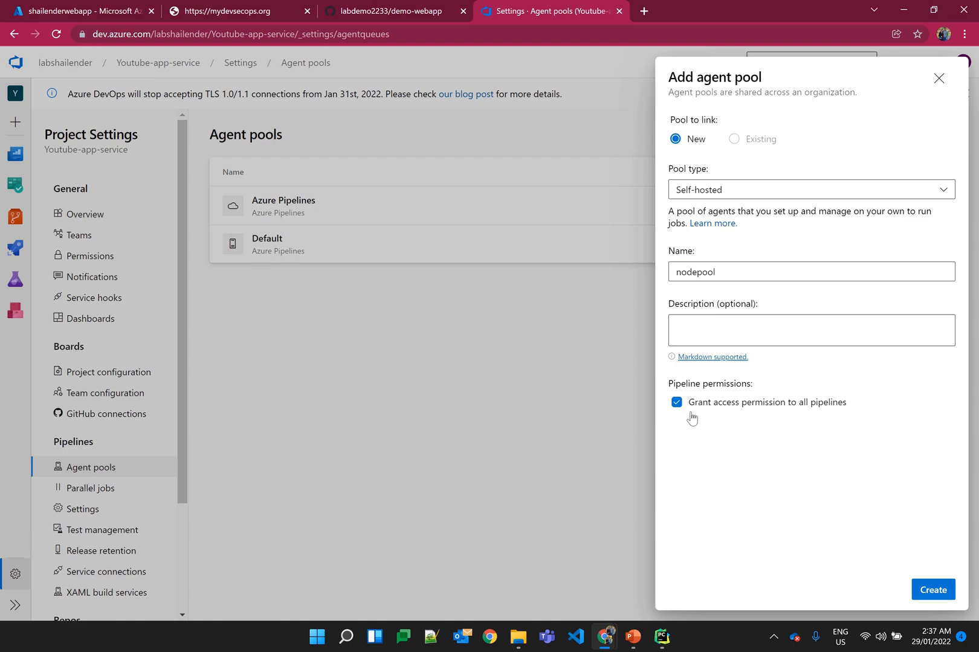
{"action": "left_click", "coordinate": [921, 586]}
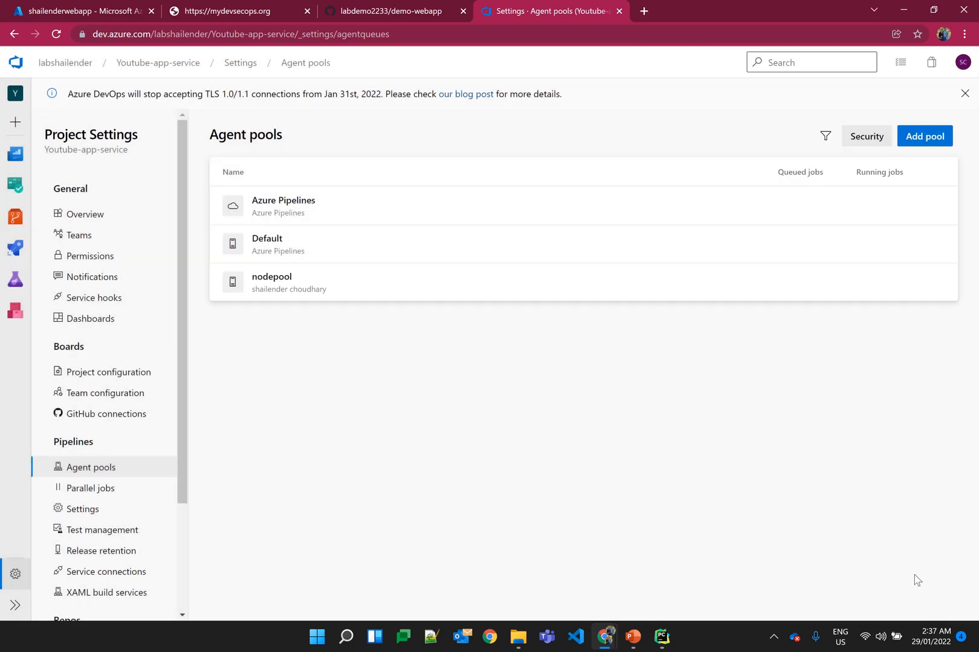
Step: View the Linux x64 setup instructions for a new agent in the nodepool agent pool
{"action": "left_click", "coordinate": [336, 292]}
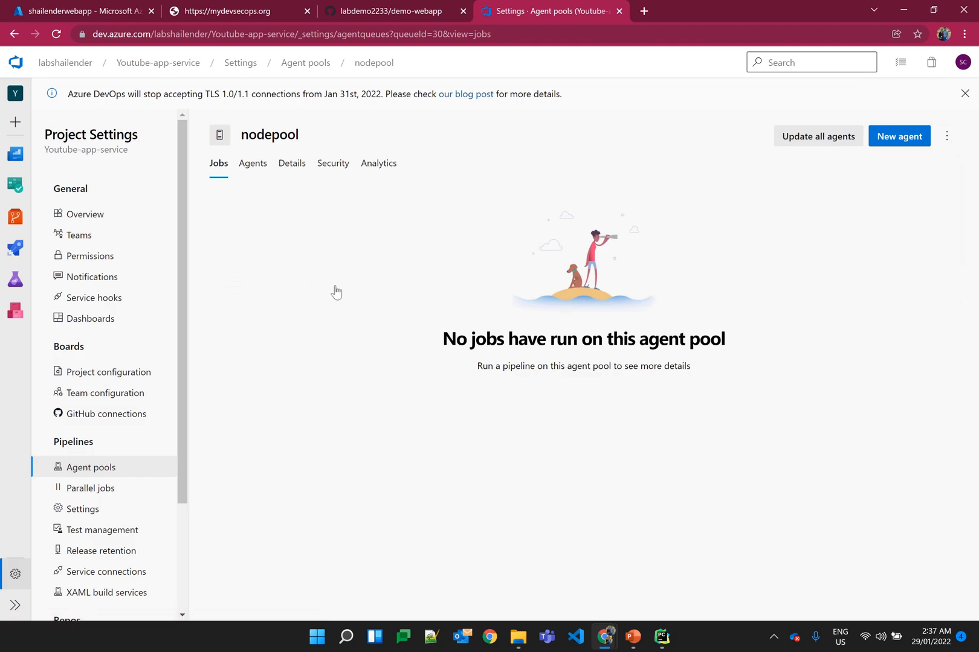
{"action": "left_click", "coordinate": [881, 144]}
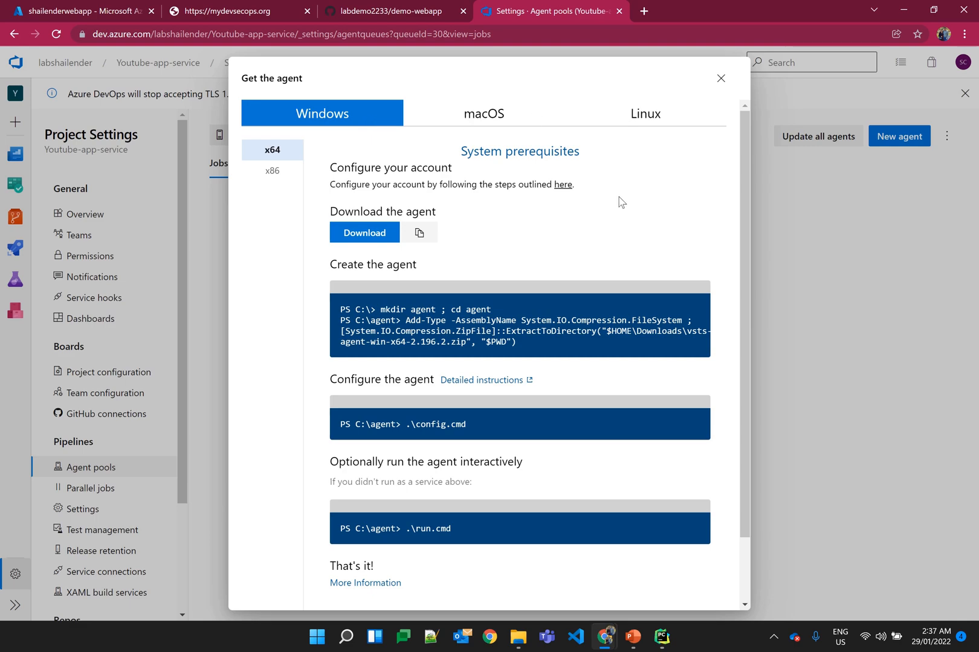
{"action": "left_click", "coordinate": [636, 119]}
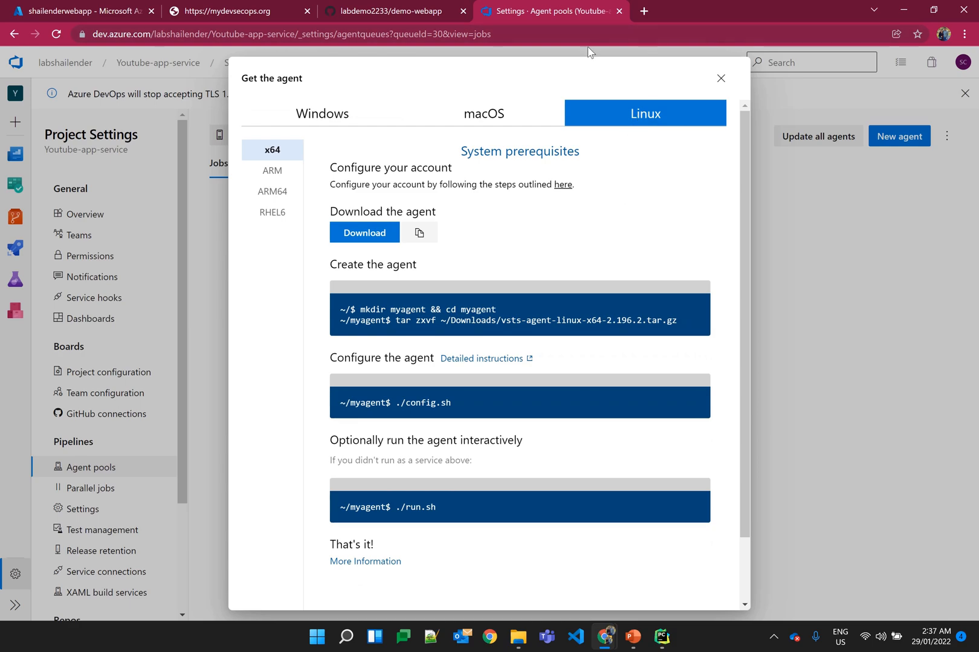
Step: Open the Azure portal in a new browser tab, sign in with the existing account, and go to the virtual machines list
{"action": "left_click", "coordinate": [643, 13]}
{"action": "type", "text": "portal.azure.com"}
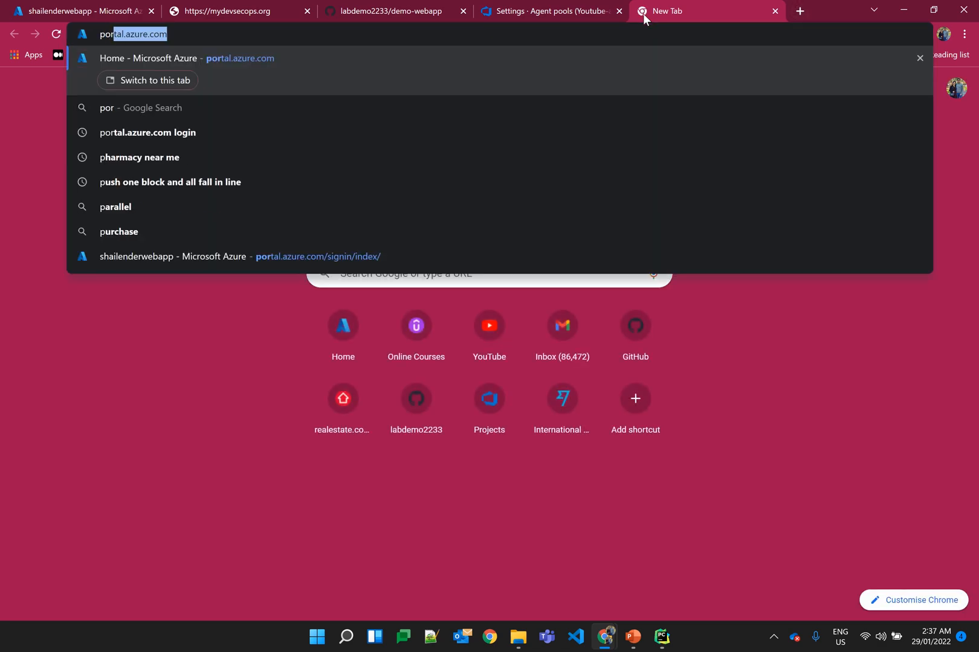
{"action": "key", "text": "Return"}
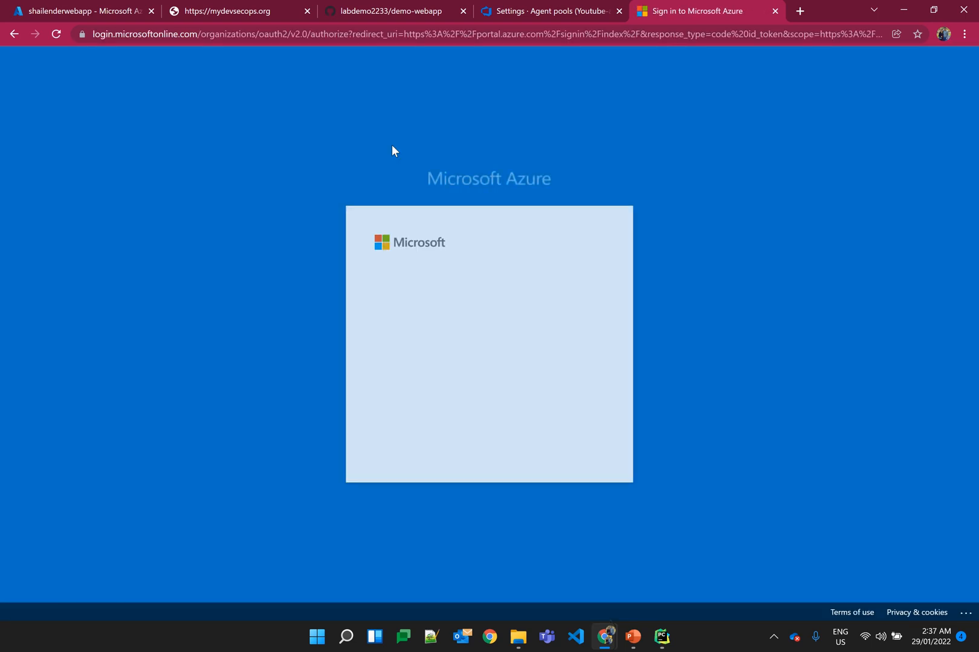
{"action": "left_click", "coordinate": [472, 326]}
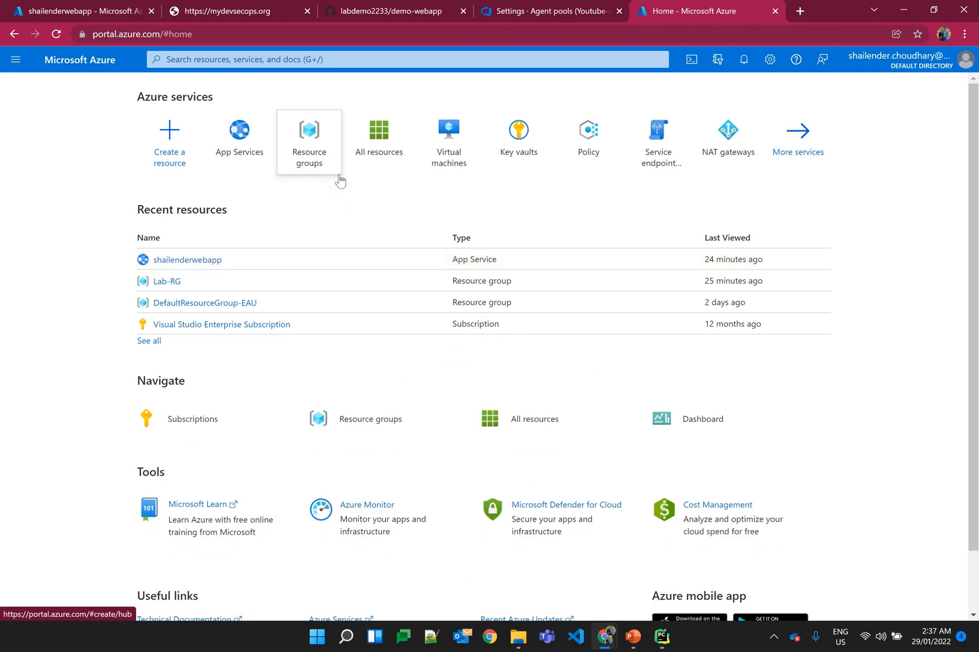
{"action": "mouse_move", "coordinate": [336, 176]}
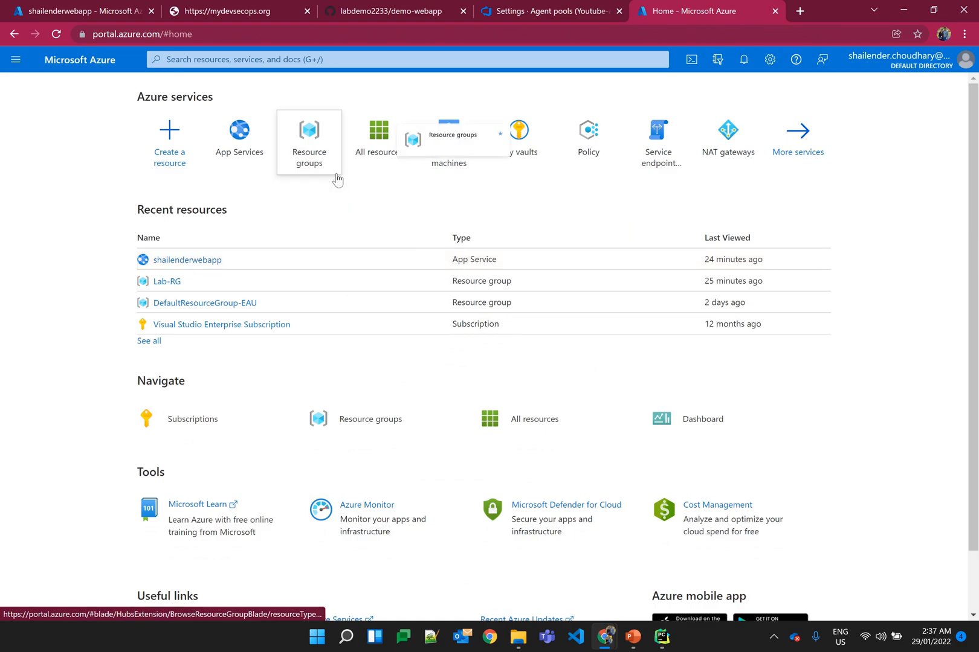
{"action": "left_click", "coordinate": [323, 60]}
{"action": "type", "text": "virt"}
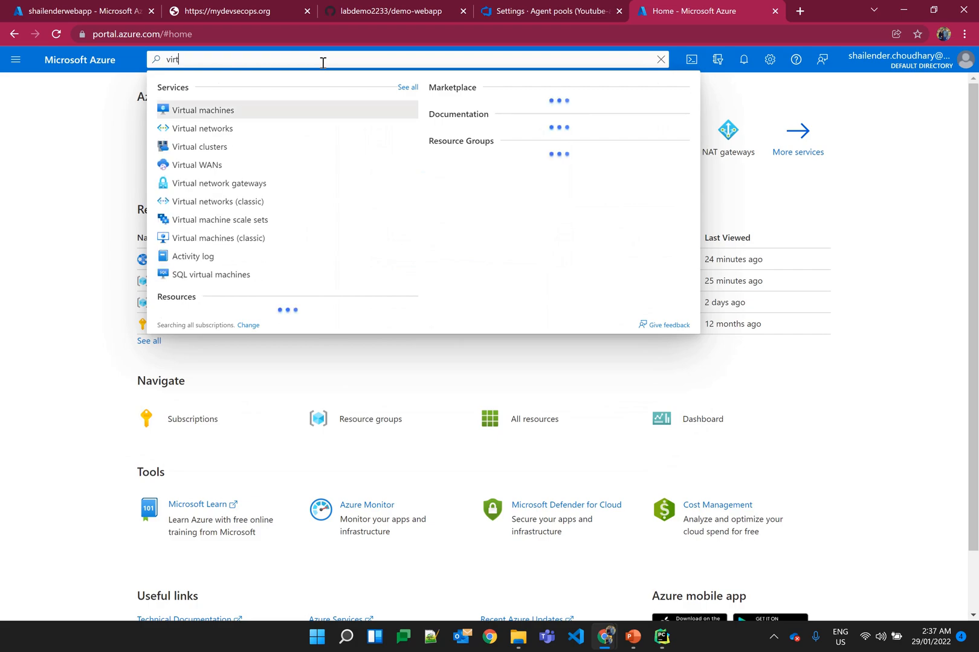
{"action": "key", "text": "Return"}
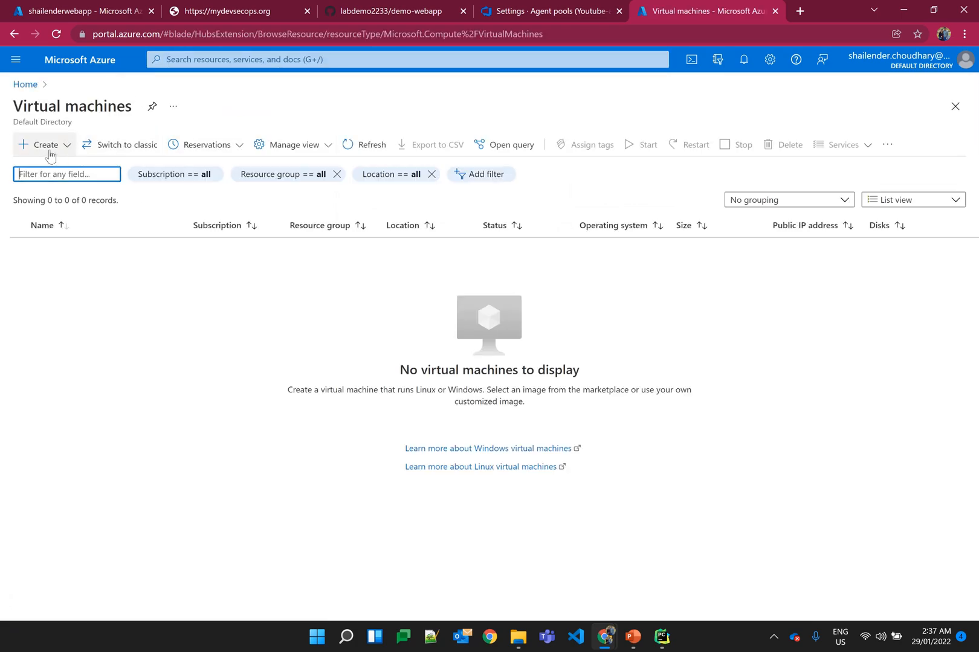
Step: Start a new Azure virtual machine and create the resource group agentpool-rg for it
{"action": "left_click", "coordinate": [46, 145]}
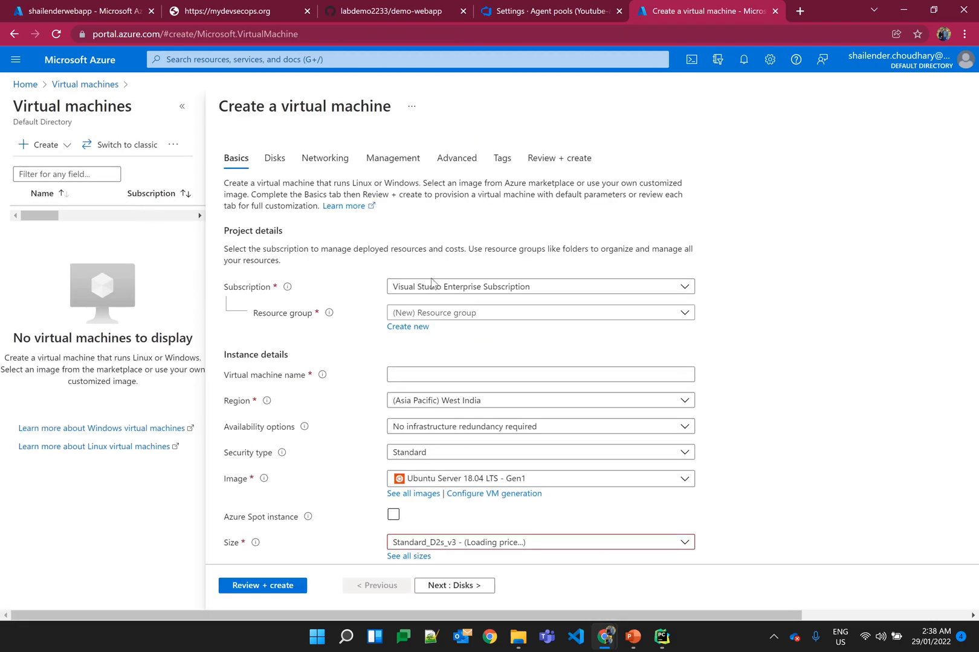
{"action": "left_click", "coordinate": [407, 326]}
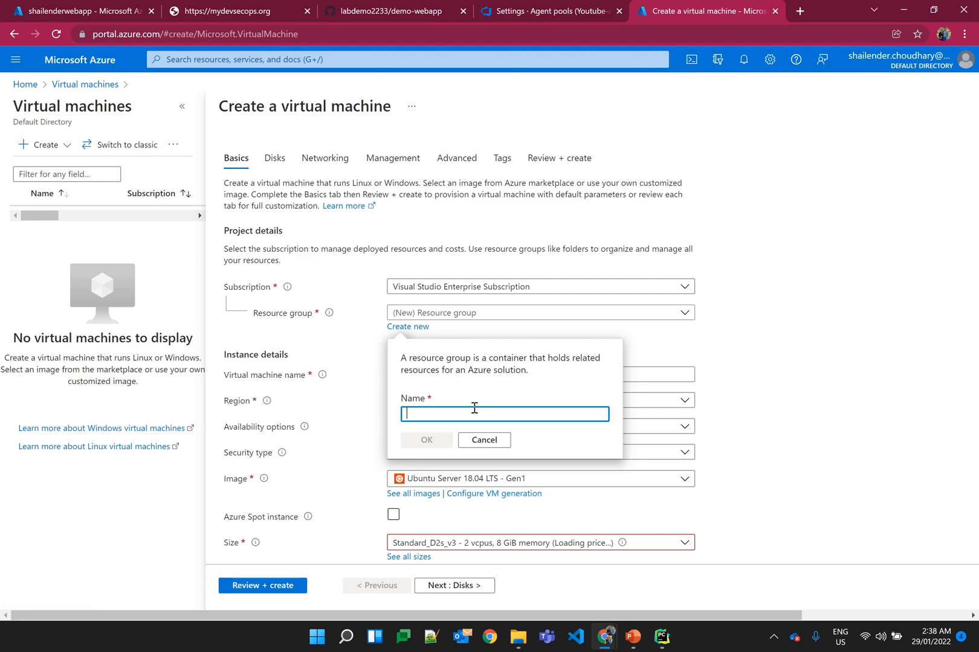
{"action": "type", "text": "agentpool-rg"}
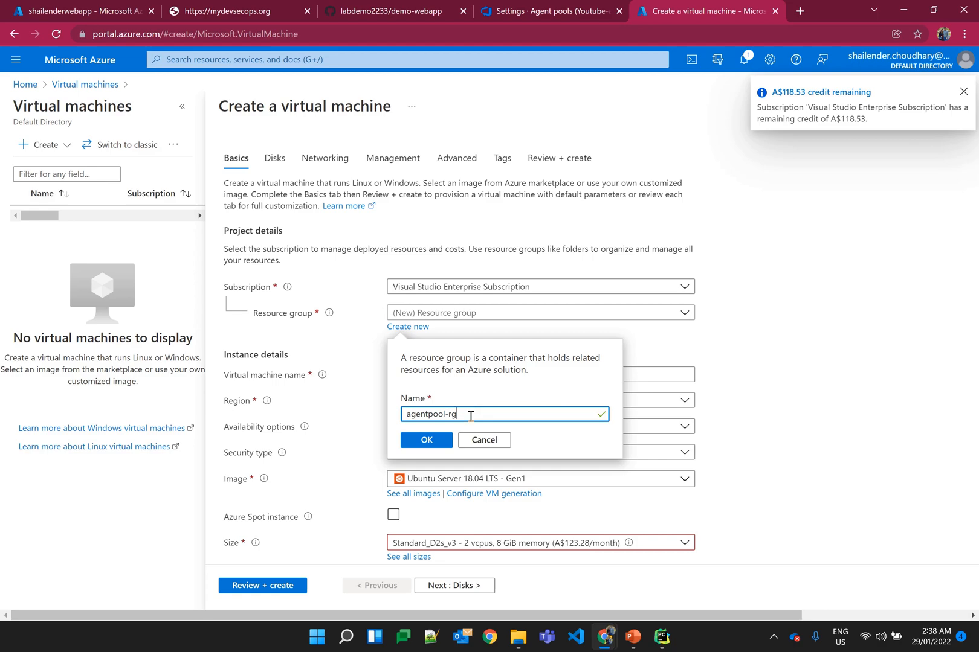
{"action": "left_click", "coordinate": [428, 440]}
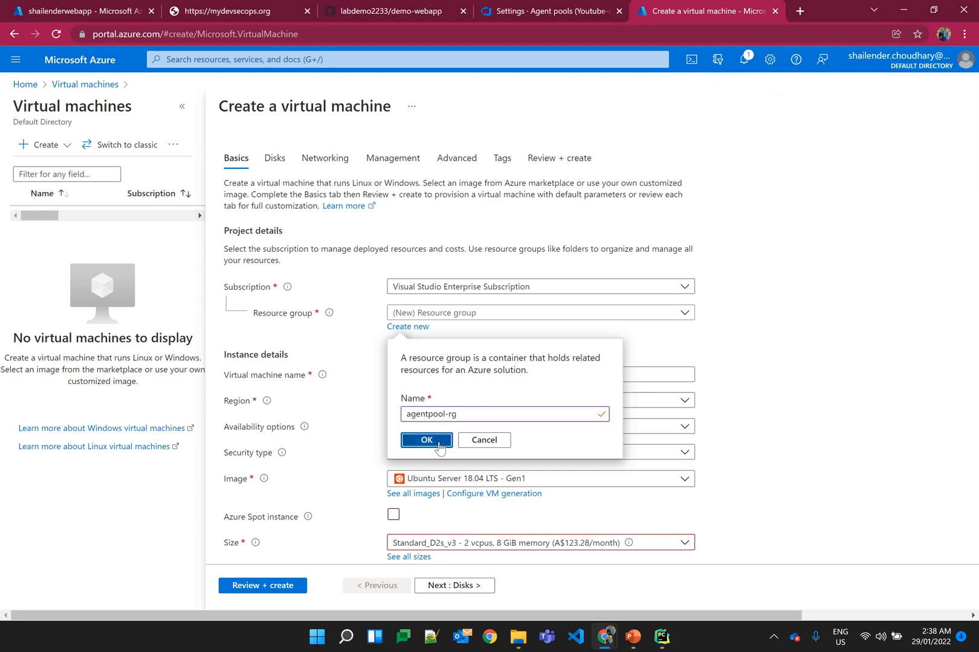
Step: Name the virtual machine agentnode001 and set its region to (Asia Pacific) Australia East
{"action": "left_click", "coordinate": [464, 371]}
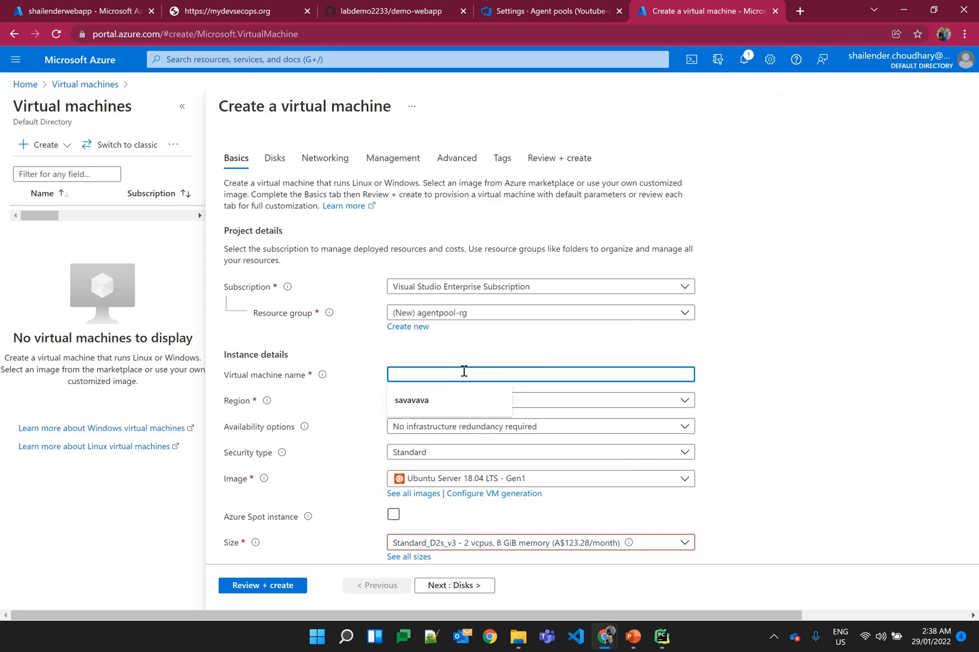
{"action": "type", "text": "agentnode001"}
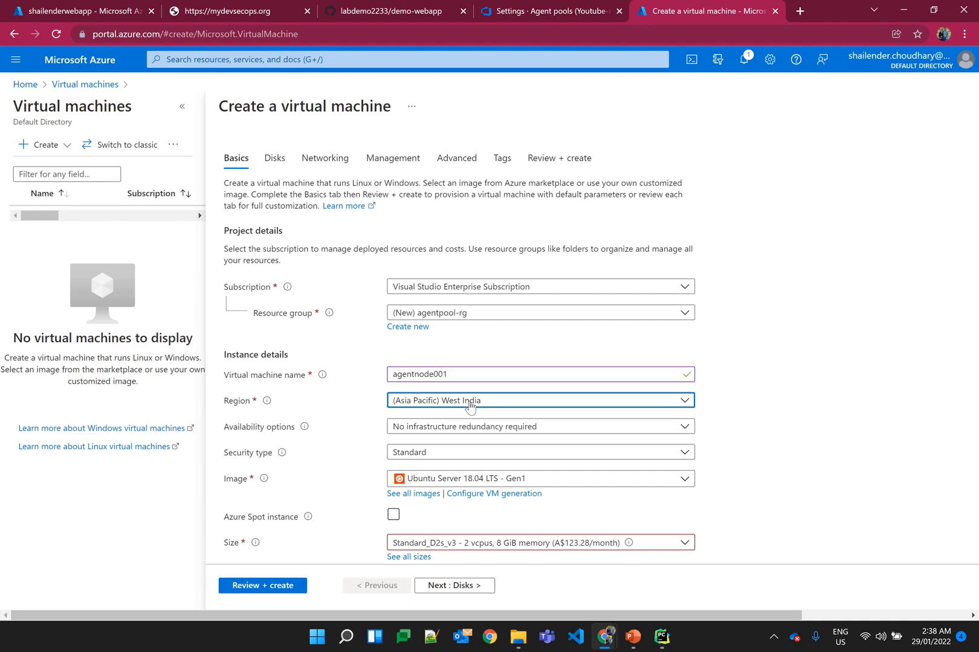
{"action": "left_click", "coordinate": [521, 400]}
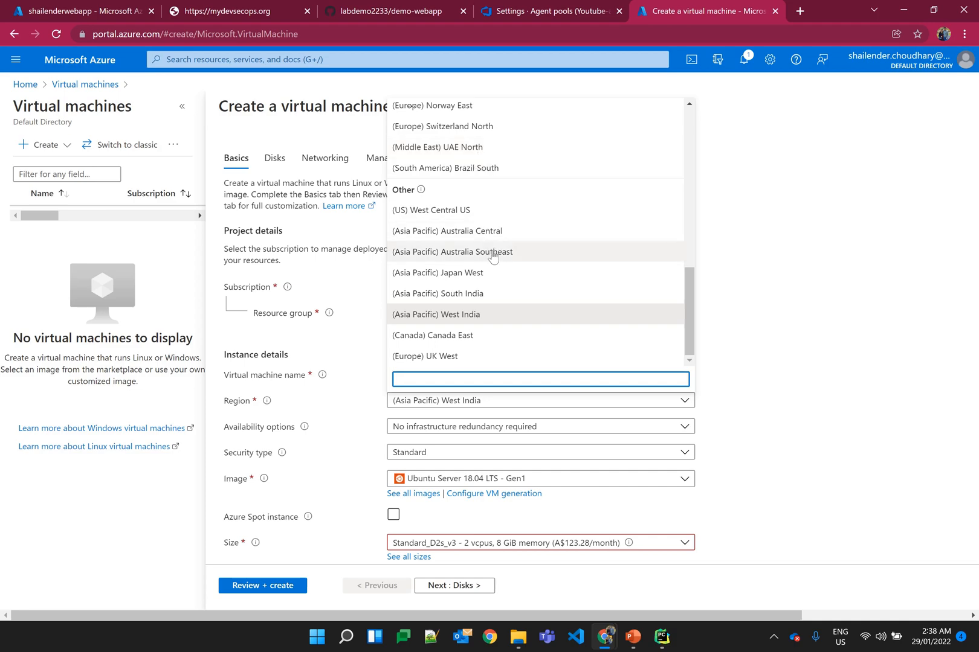
{"action": "scroll", "coordinate": [495, 257], "scroll_direction": "up", "scroll_amount": 10}
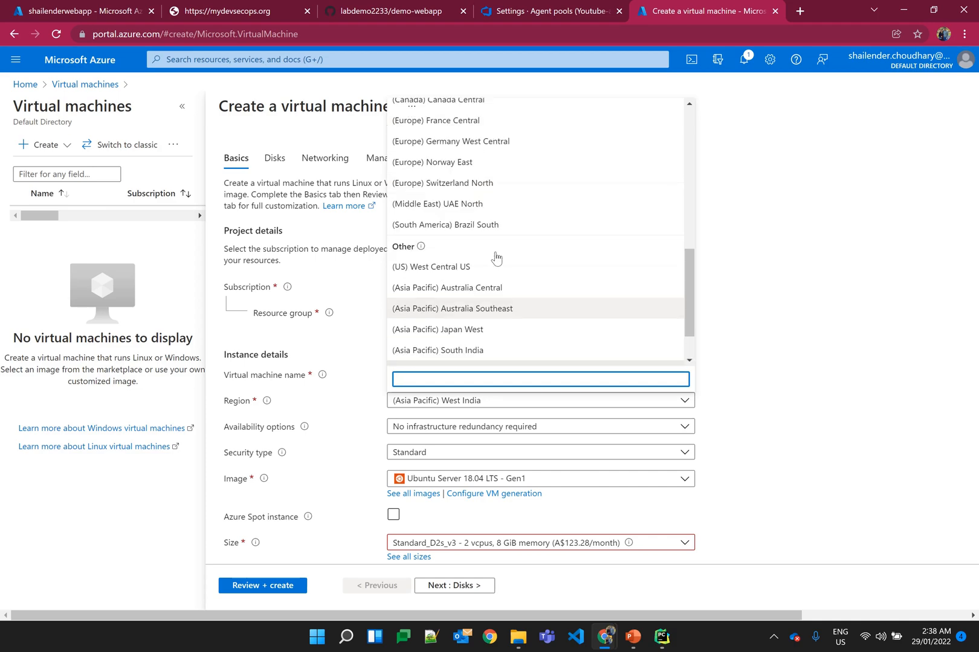
{"action": "left_click", "coordinate": [488, 235]}
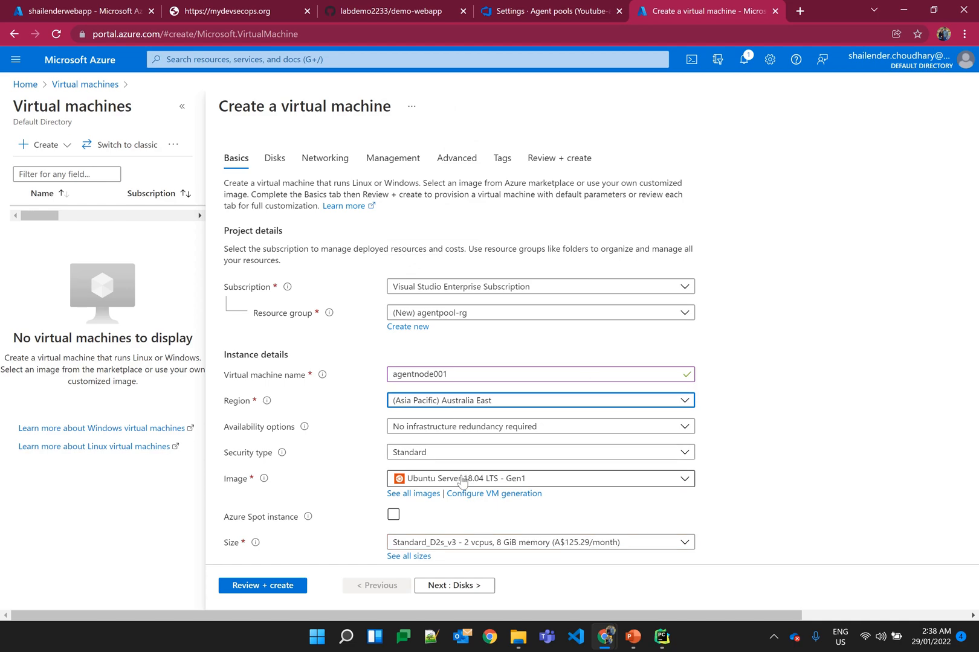
Step: Set the virtual machine's authentication type to Password and its administrator username to azureuser
{"action": "scroll", "coordinate": [740, 453], "scroll_direction": "down", "scroll_amount": 2}
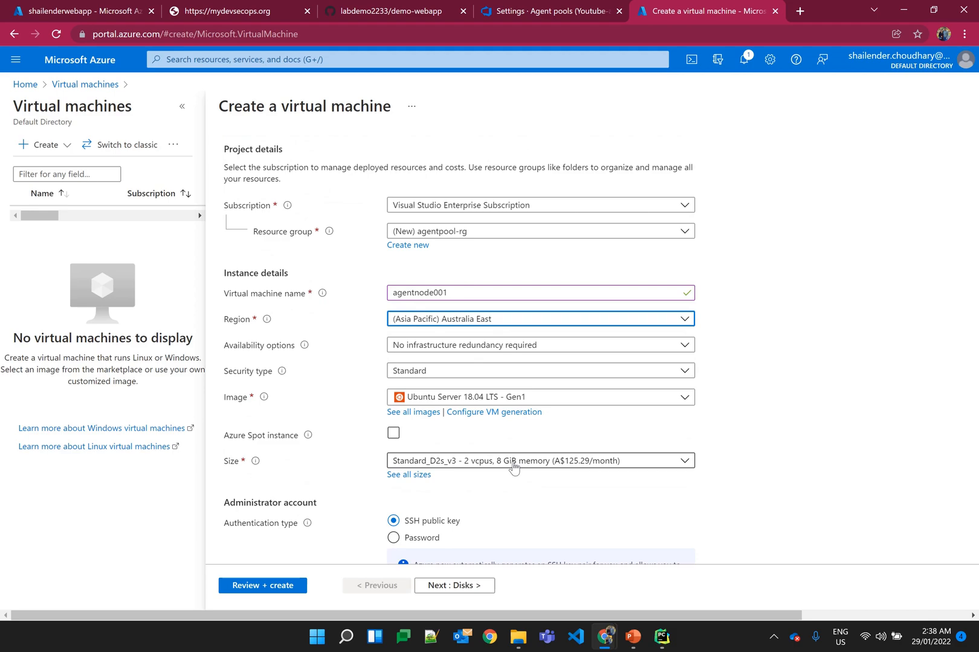
{"action": "left_click", "coordinate": [409, 535]}
{"action": "scroll", "coordinate": [475, 492], "scroll_direction": "down", "scroll_amount": 4}
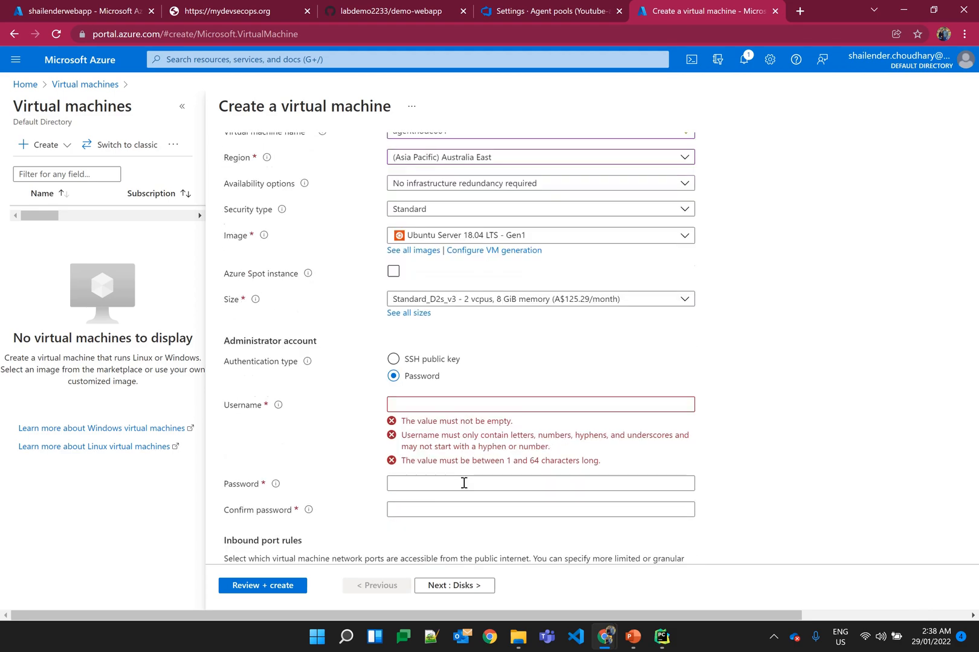
{"action": "left_click", "coordinate": [430, 398]}
{"action": "type", "text": "azureuser"}
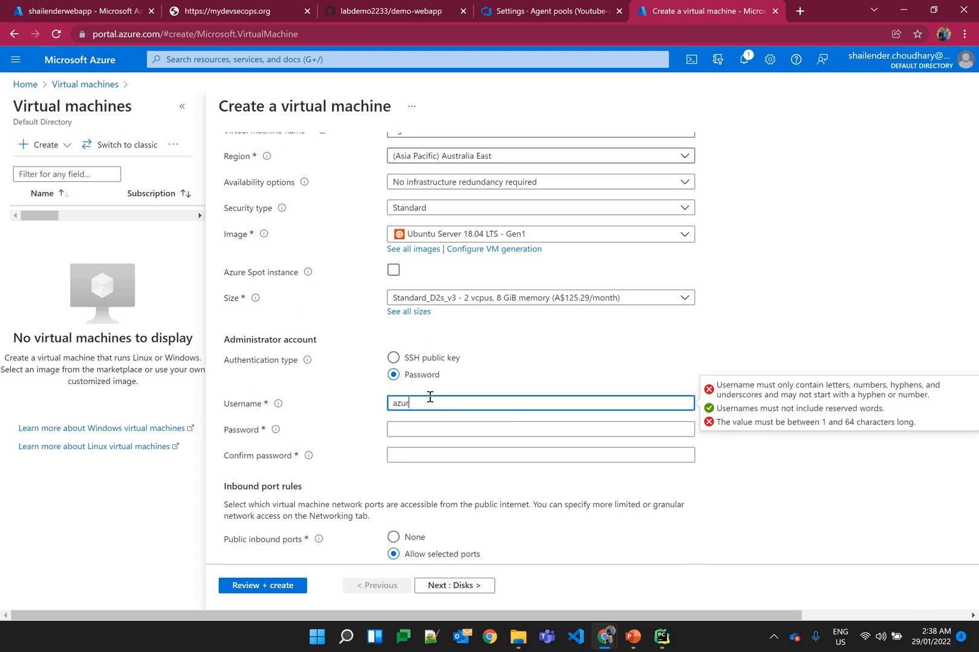
Step: Enter the administrator account password and repeat it in the confirmation field
{"action": "left_click", "coordinate": [412, 428]}
{"action": "type", "text": "P@s"}
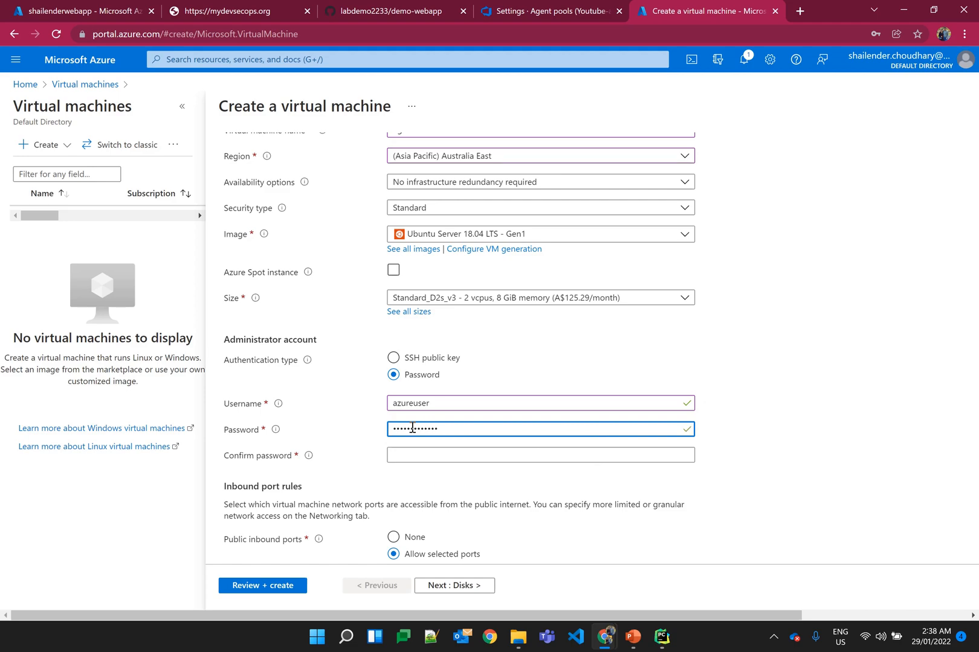
{"action": "left_click", "coordinate": [417, 454]}
{"action": "type", "text": "P"}
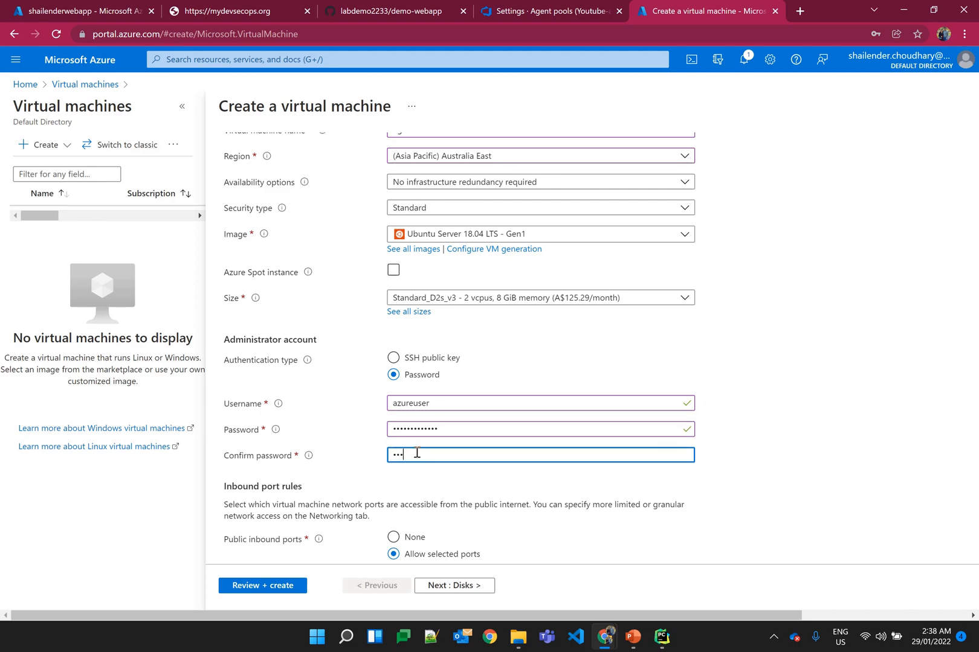
{"action": "type", "text": "•••••••••"}
{"action": "scroll", "coordinate": [403, 480], "scroll_direction": "down", "scroll_amount": 2}
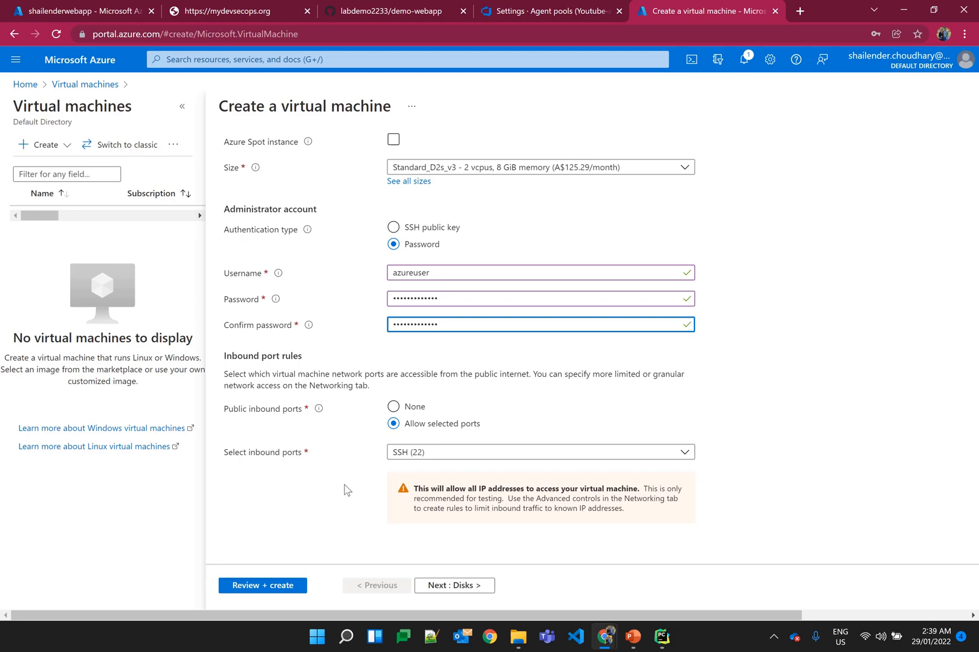
Step: Go through the virtual machine's disk, networking, and management settings, keeping the defaults, including the new agentpool-rg-vnet network
{"action": "left_click", "coordinate": [458, 586]}
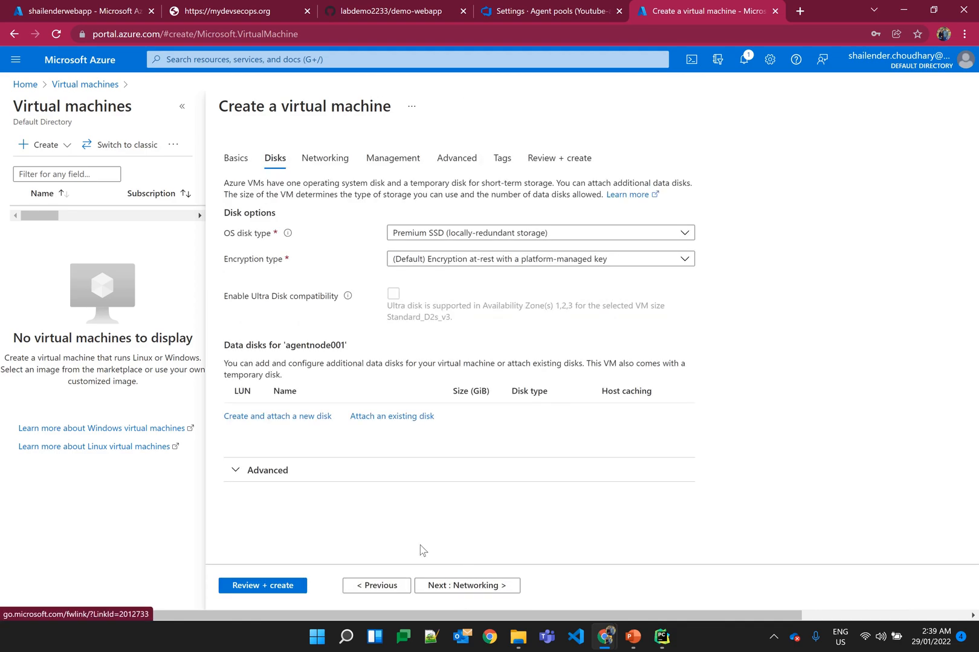
{"action": "left_click", "coordinate": [464, 583]}
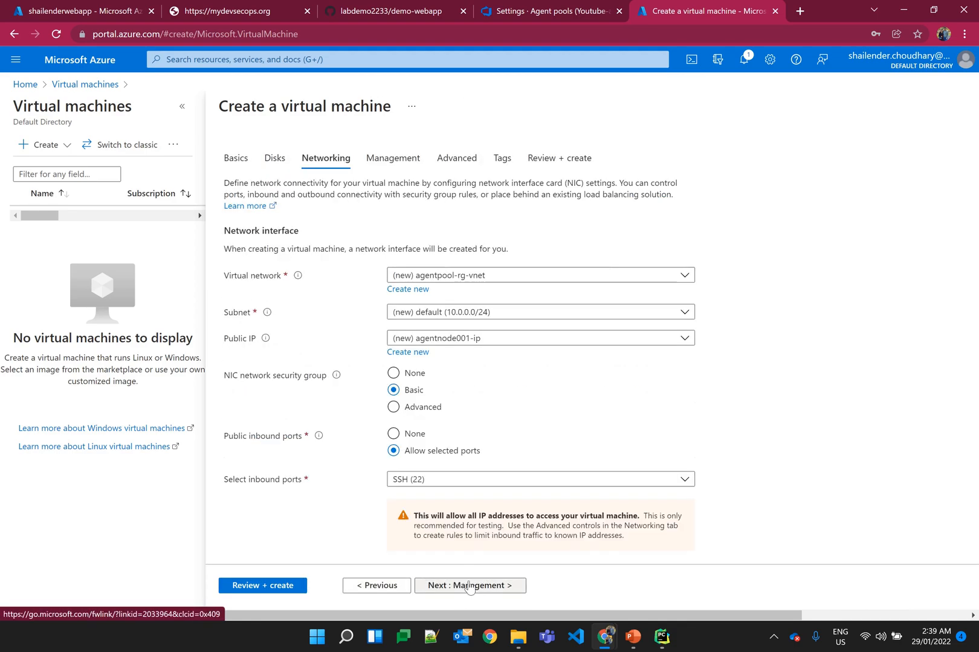
{"action": "left_click", "coordinate": [457, 277]}
{"action": "left_click", "coordinate": [453, 280]}
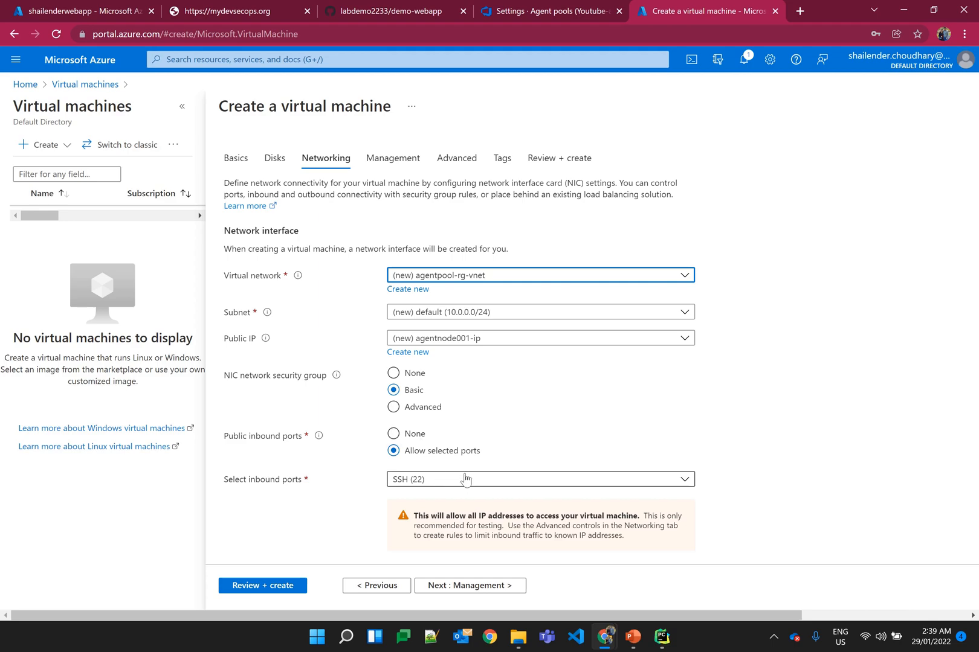
{"action": "left_click", "coordinate": [478, 591]}
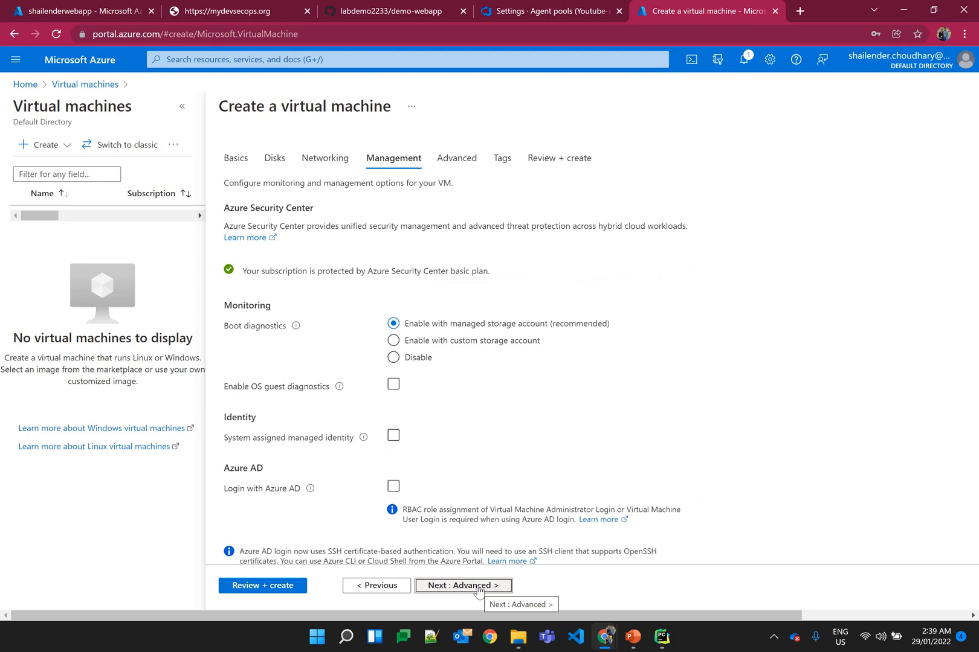
{"action": "left_click", "coordinate": [478, 588]}
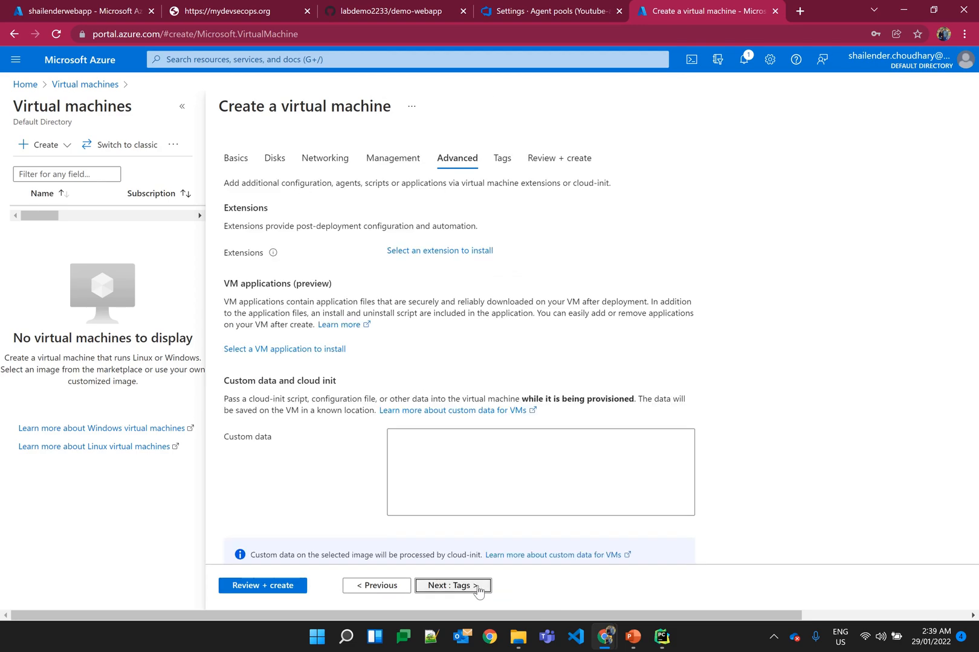
Step: Validate and create the virtual machine agentnode001, and open its resource page once deployment is complete
{"action": "left_click", "coordinate": [282, 587]}
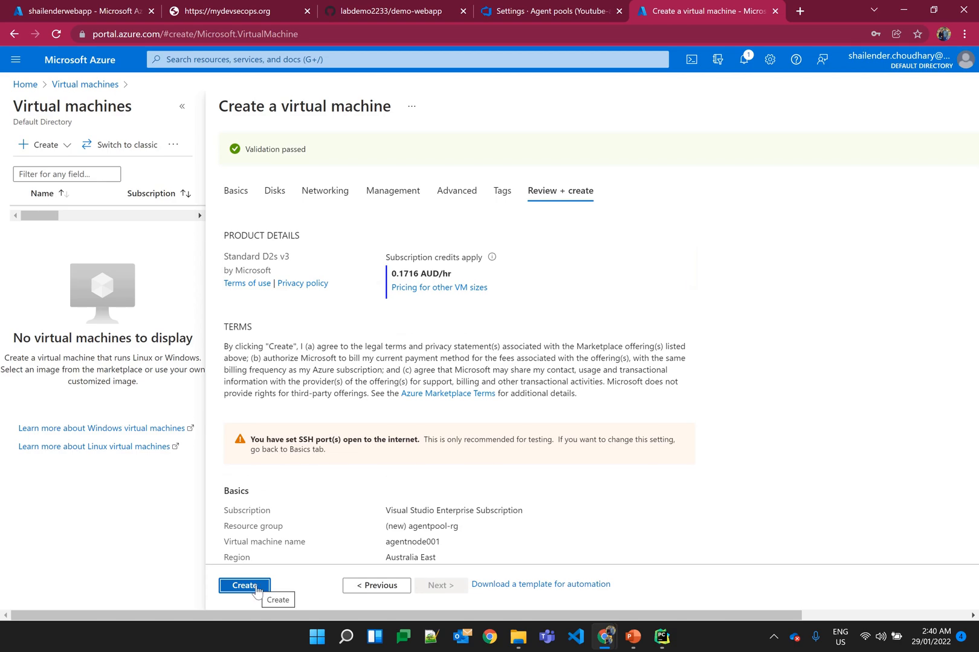
{"action": "left_click", "coordinate": [255, 587]}
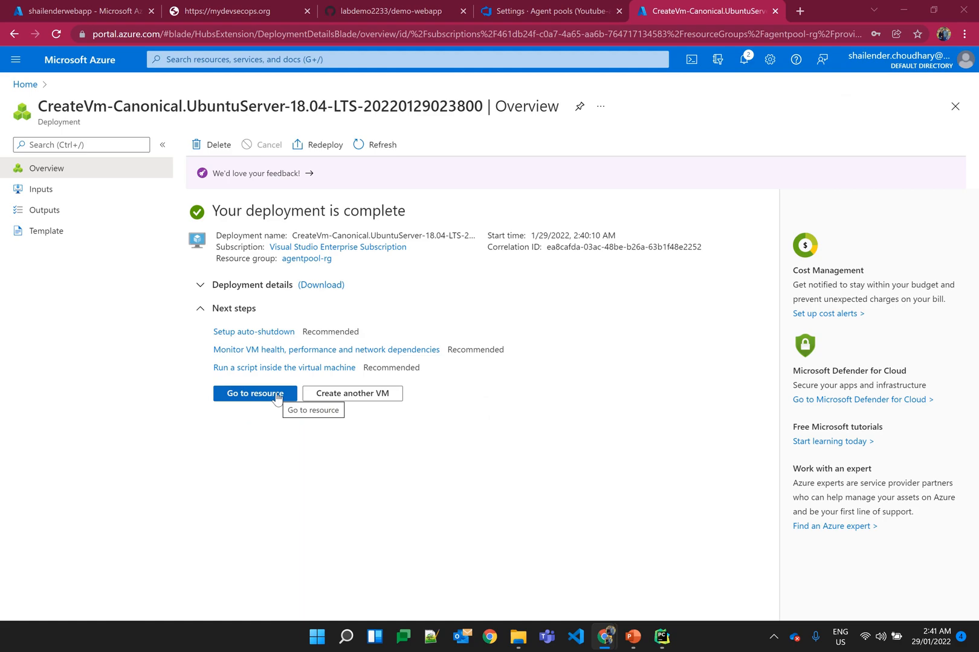
{"action": "left_click", "coordinate": [277, 396]}
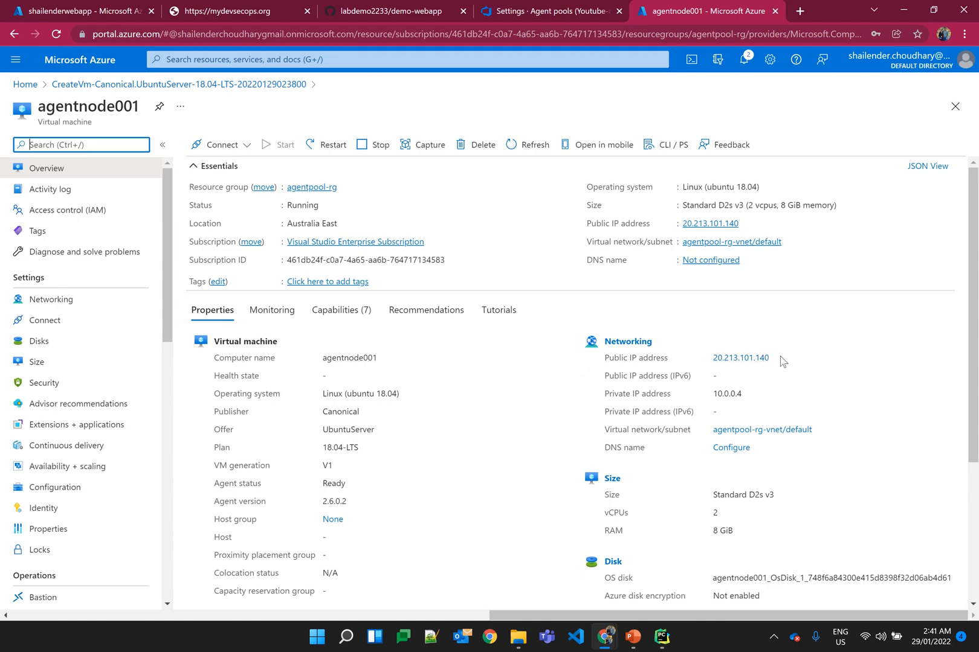
Step: Launch PuTTY and open an SSH session to the virtual machine's public IP 20.213.101.140 on port 22, accepting its host key
{"action": "left_click", "coordinate": [341, 639]}
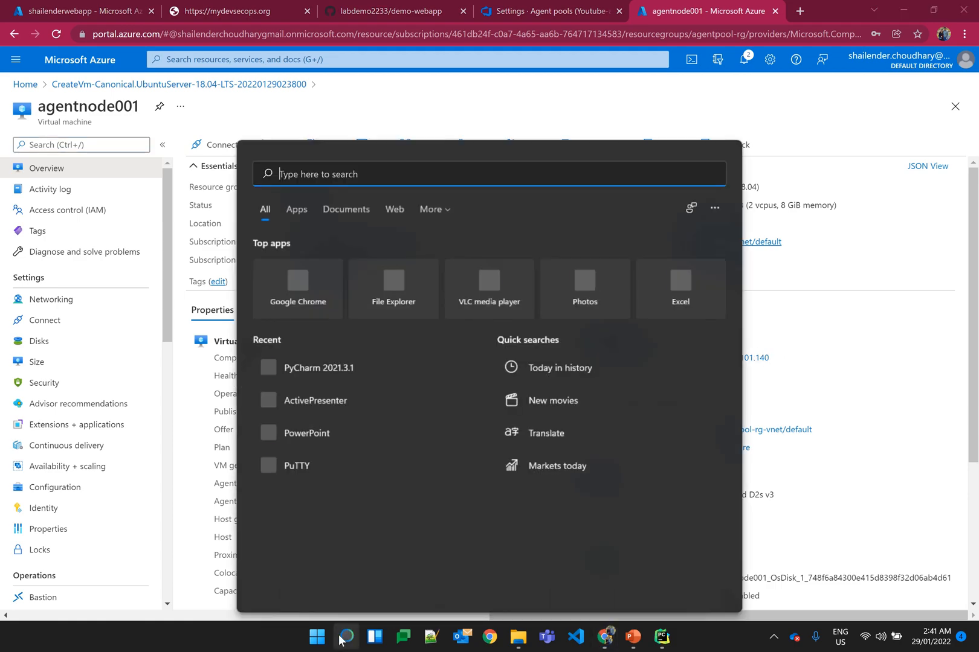
{"action": "type", "text": "putty"}
{"action": "key", "text": "Return"}
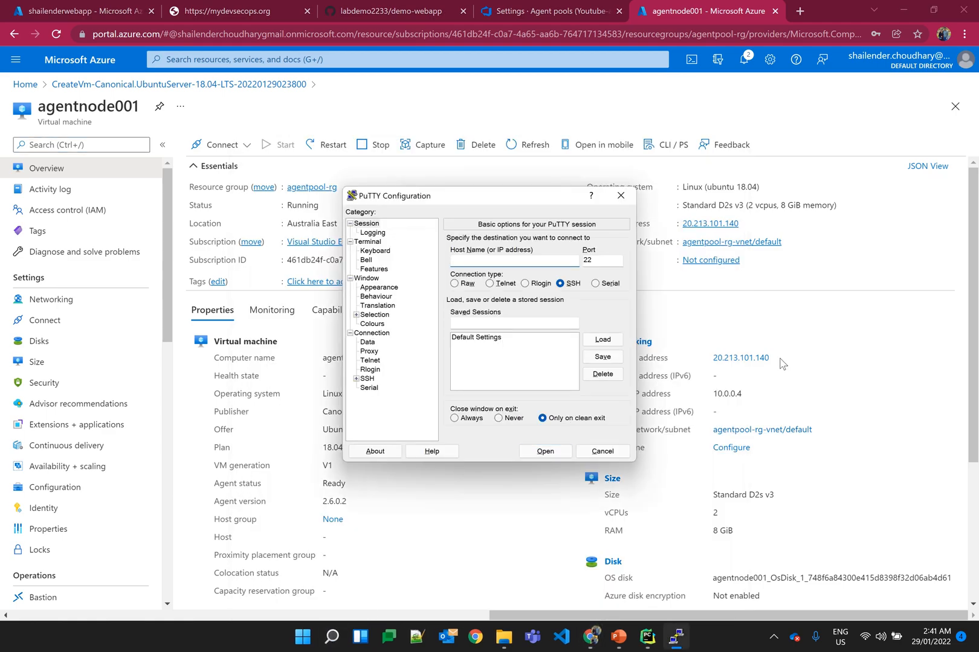
{"action": "left_click_drag", "start_coordinate": [779, 361], "coordinate": [713, 363]}
{"action": "key", "text": "alt+Tab"}
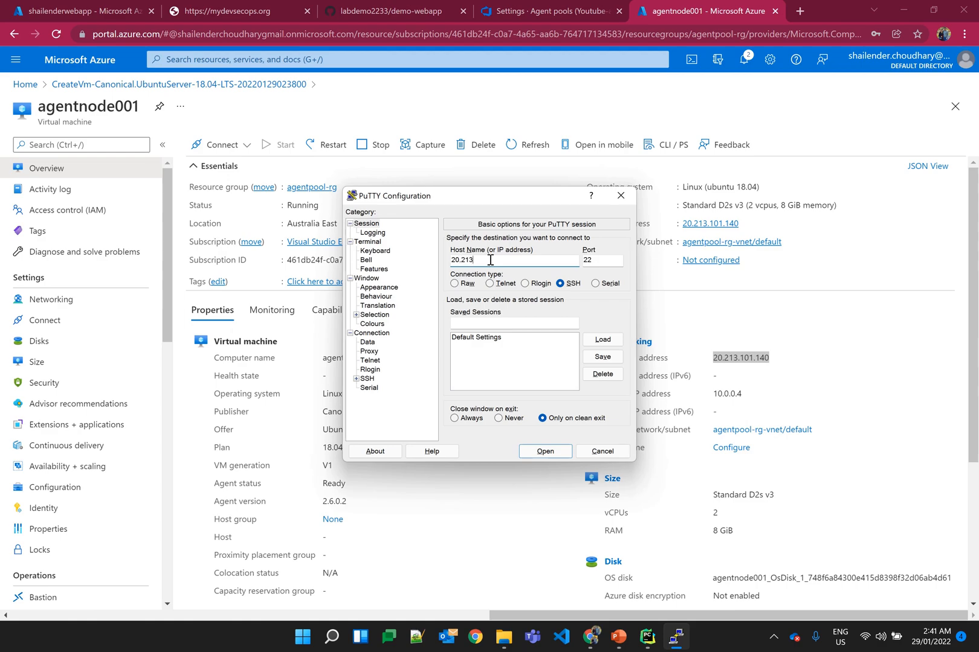
{"action": "type", "text": "20.213.101.140"}
{"action": "left_click", "coordinate": [545, 452]}
{"action": "left_click", "coordinate": [416, 409]}
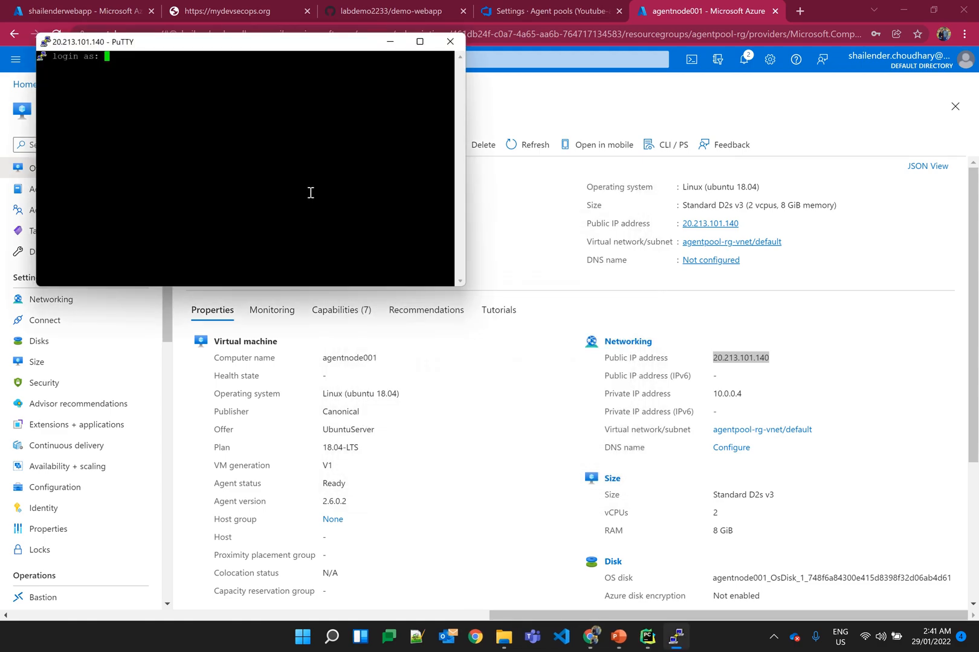
Step: Log in to the virtual machine as azureuser with the account password
{"action": "type", "text": "azureuser"}
{"action": "key", "text": "Return"}
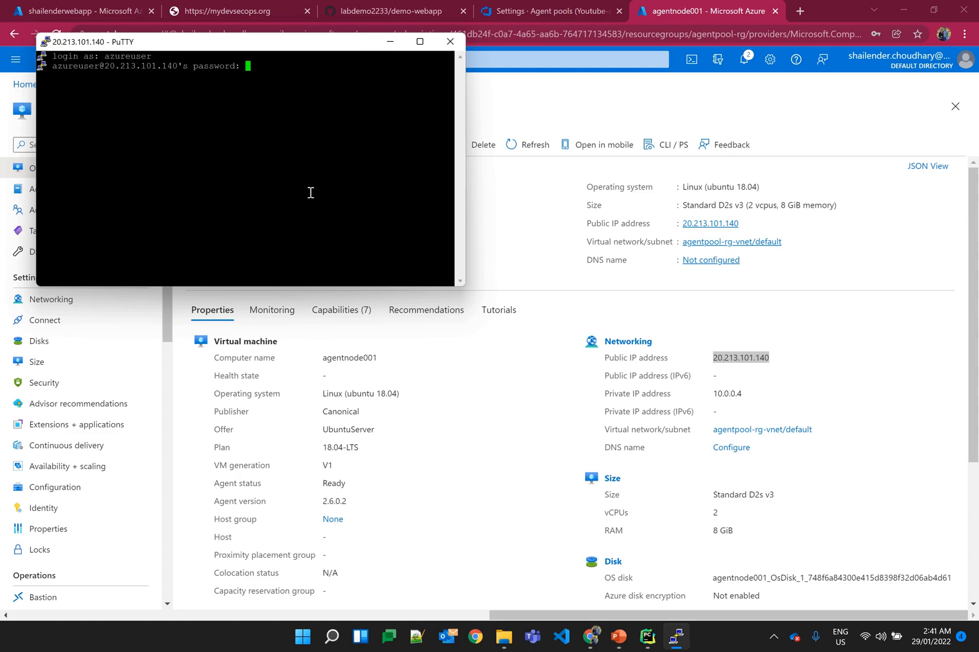
{"action": "key", "text": "Return"}
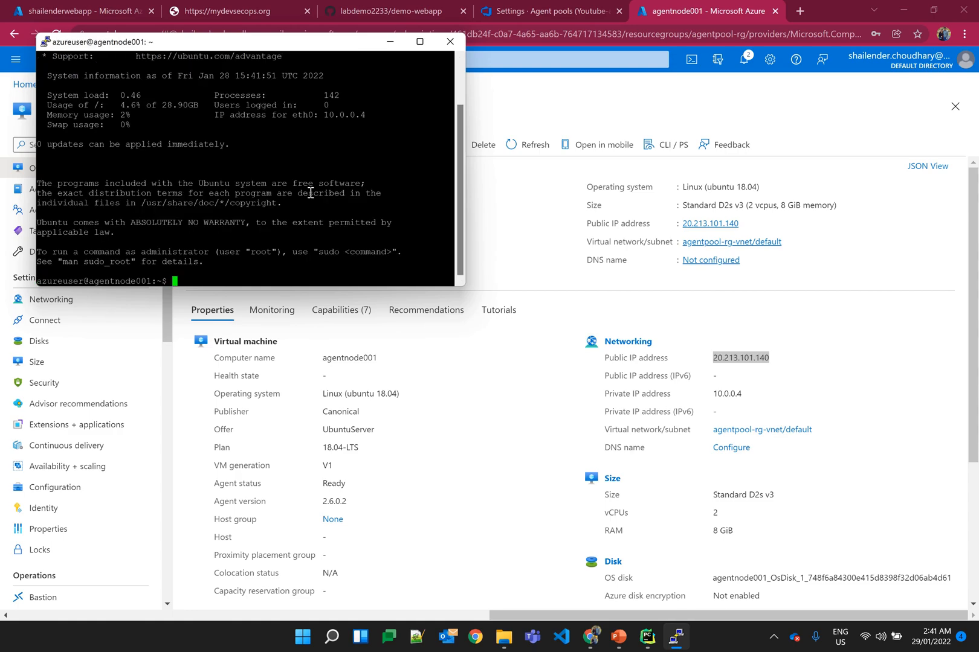
{"action": "key", "text": "Return"}
{"action": "key", "text": "Return"}
{"action": "key", "text": "Return"}
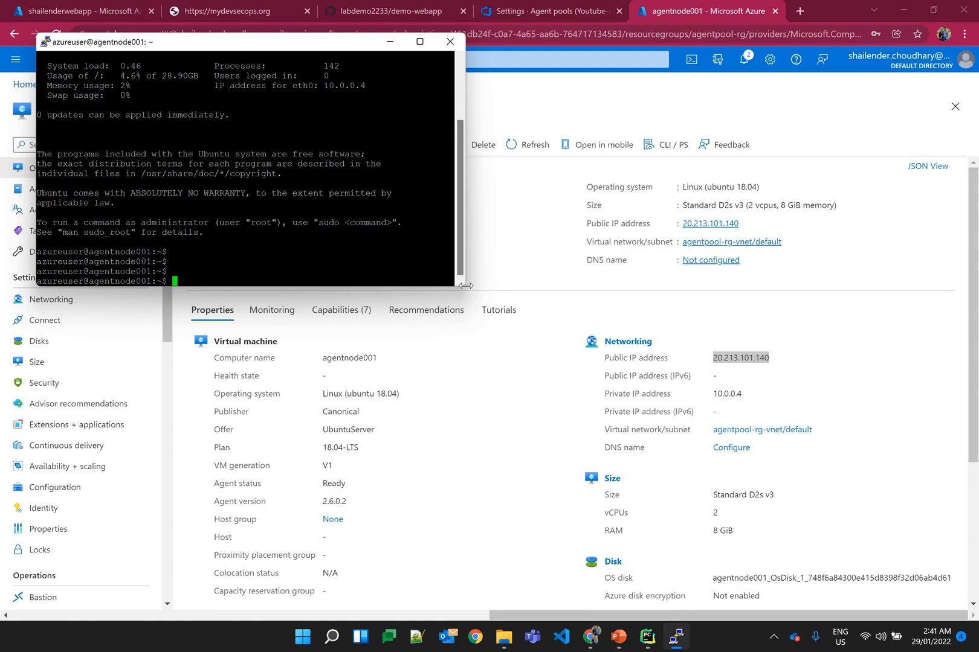
Step: Enlarge the PuTTY terminal window and apply a larger font size in its appearance settings
{"action": "left_click_drag", "start_coordinate": [465, 285], "coordinate": [720, 472]}
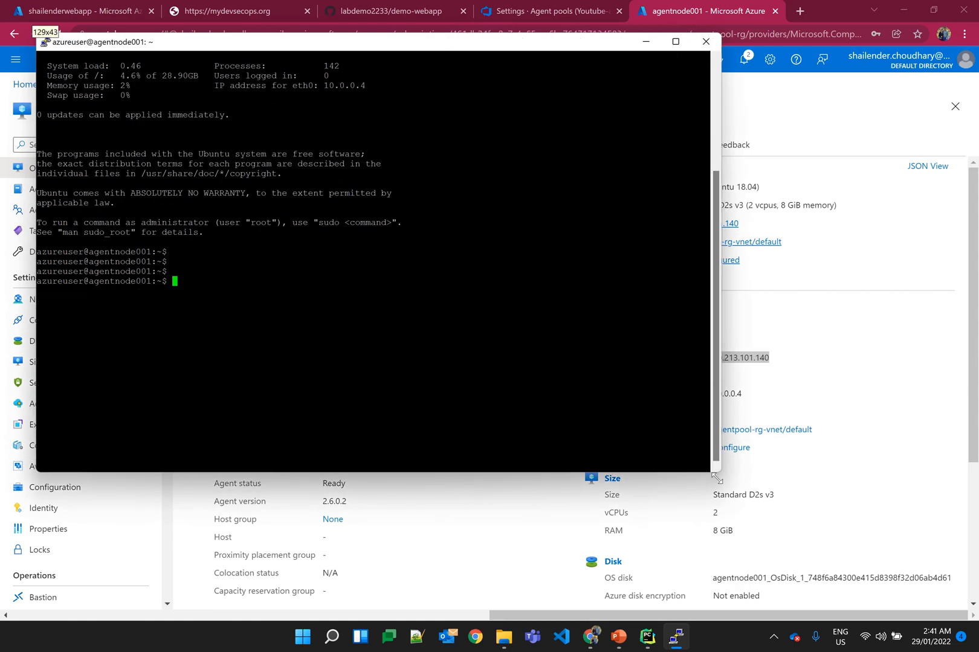
{"action": "right_click", "coordinate": [194, 49]}
{"action": "left_click", "coordinate": [242, 227]}
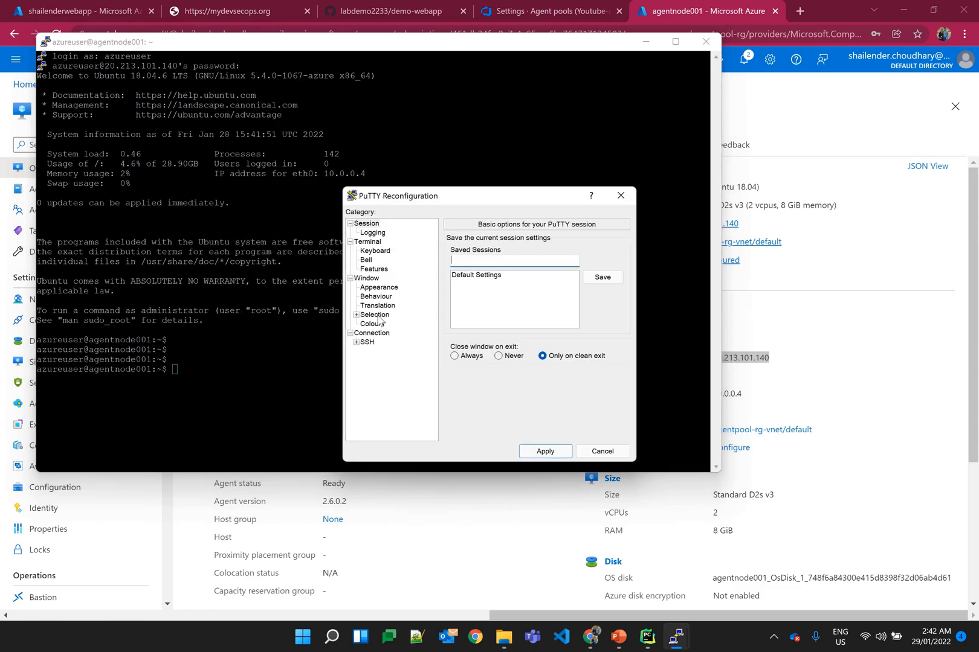
{"action": "left_click", "coordinate": [379, 287]}
{"action": "left_click", "coordinate": [601, 313]}
{"action": "left_click", "coordinate": [584, 369]}
{"action": "left_click", "coordinate": [525, 584]}
{"action": "left_click", "coordinate": [541, 451]}
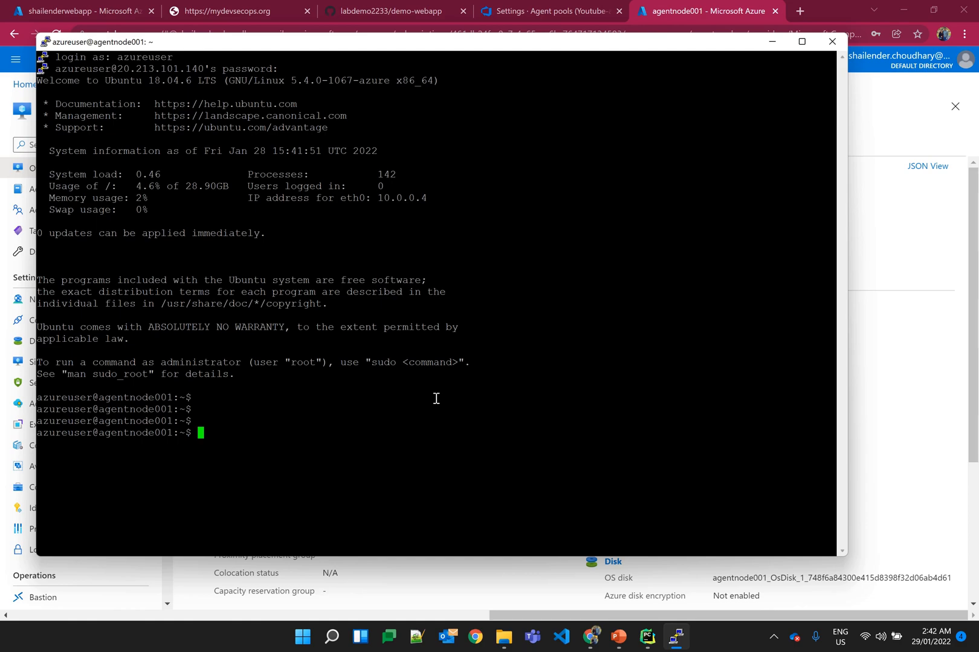
Step: Copy "mkdir myagent && cd myagent" from the Azure DevOps Linux agent instructions and run it in the PuTTY session
{"action": "left_click", "coordinate": [541, 13]}
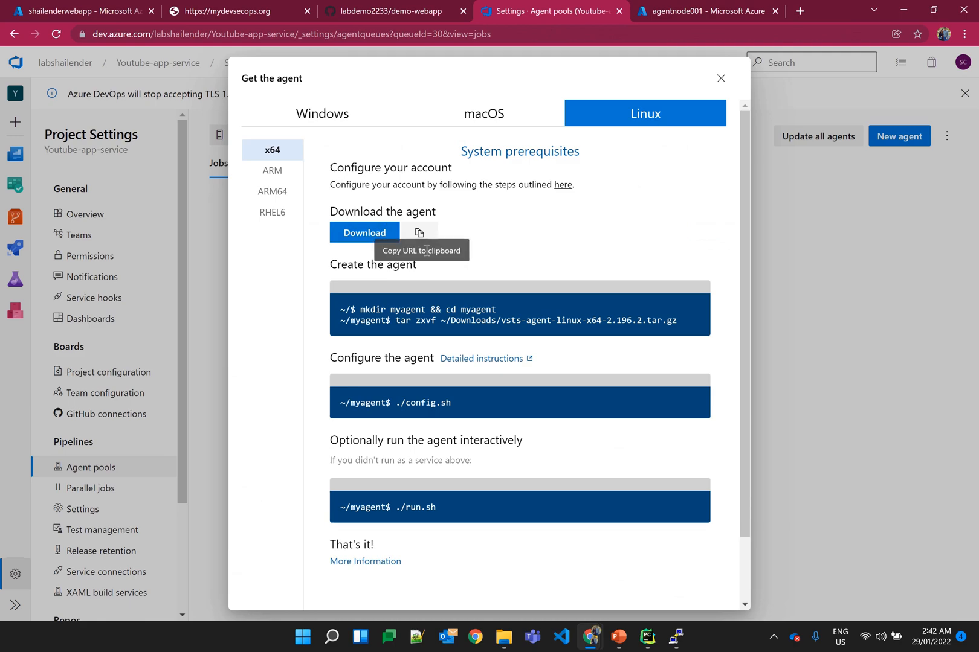
{"action": "left_click_drag", "start_coordinate": [496, 310], "coordinate": [362, 315]}
{"action": "key", "text": "ctrl+c"}
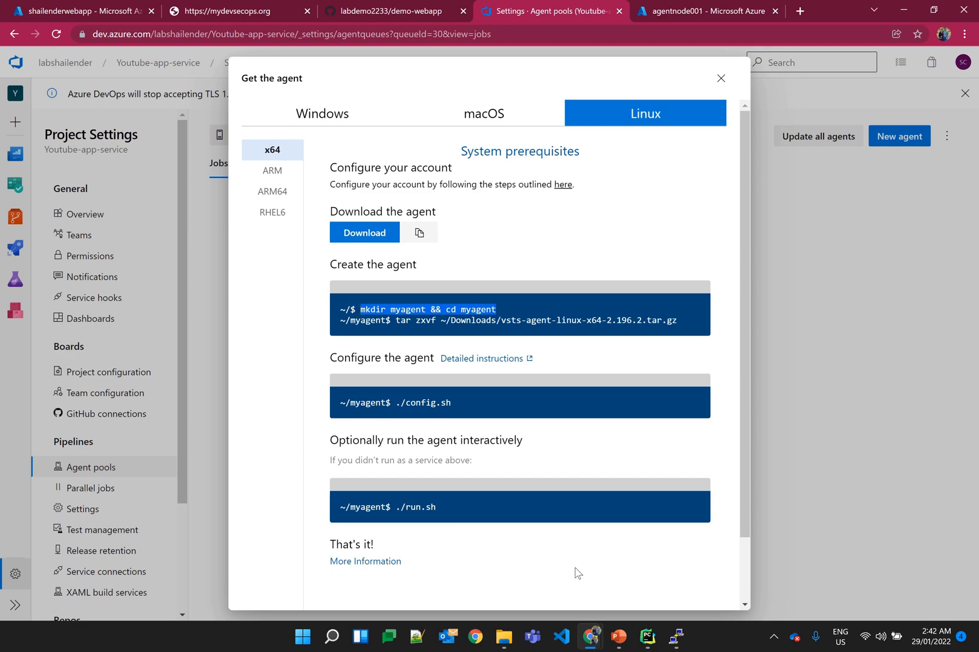
{"action": "left_click", "coordinate": [675, 636]}
{"action": "right_click", "coordinate": [519, 391]}
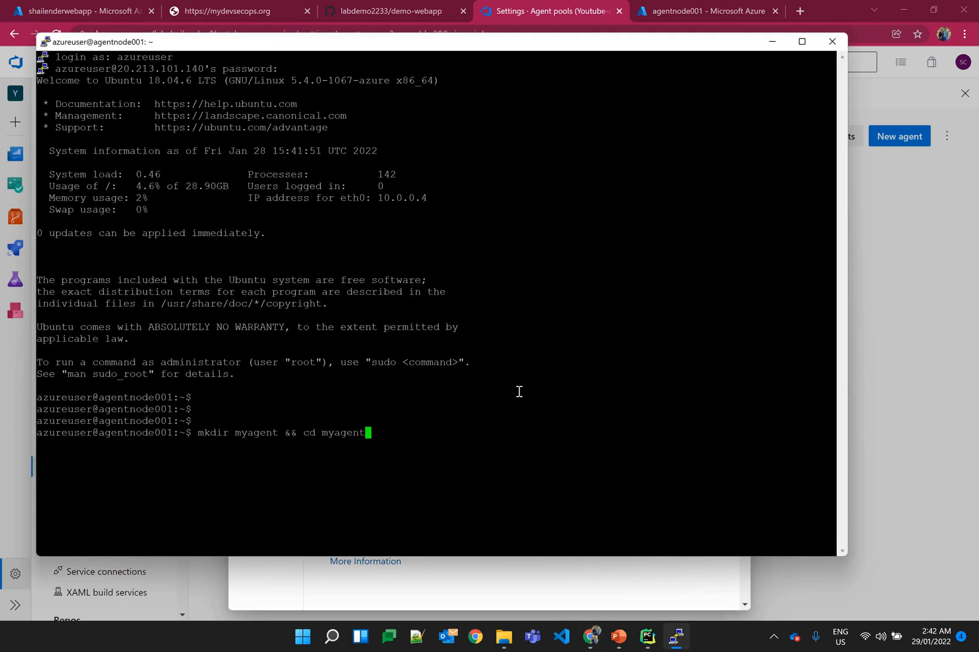
{"action": "key", "text": "Return"}
Step: Copy the Linux x64 agent's download URL from Azure DevOps and fetch vsts-agent-linux-x64-2.196.2.tar.gz with wget in the myagent folder
{"action": "key", "text": "alt+Tab"}
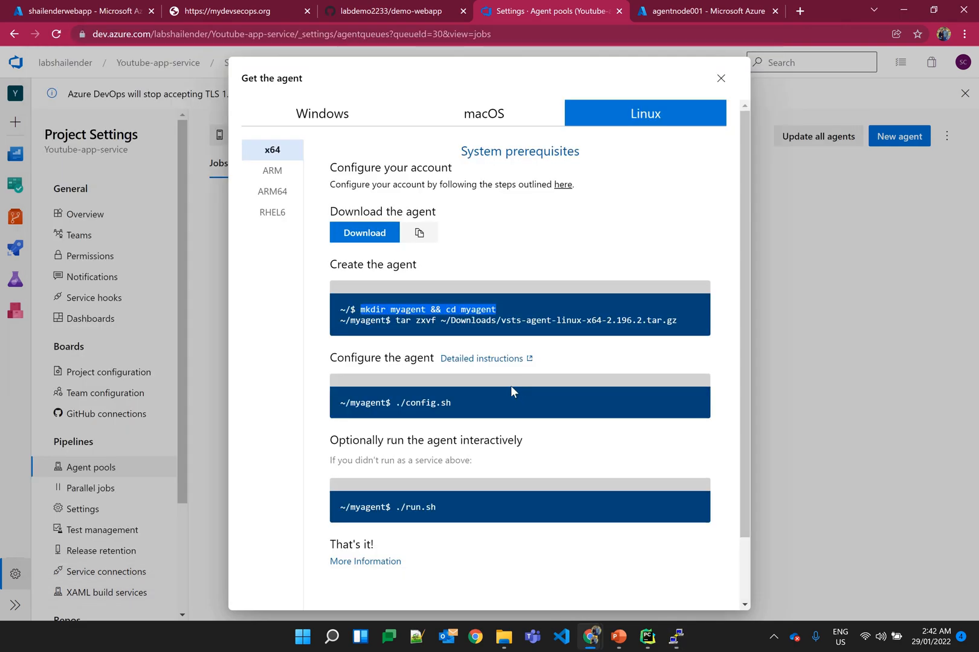
{"action": "left_click", "coordinate": [418, 235]}
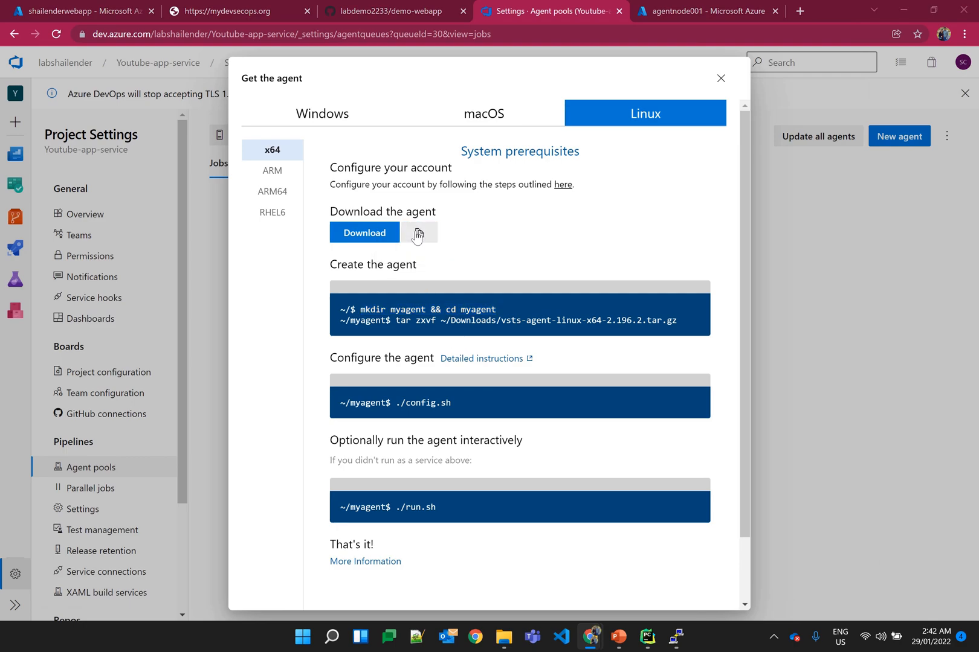
{"action": "key", "text": "alt+Tab"}
{"action": "type", "text": "wget"}
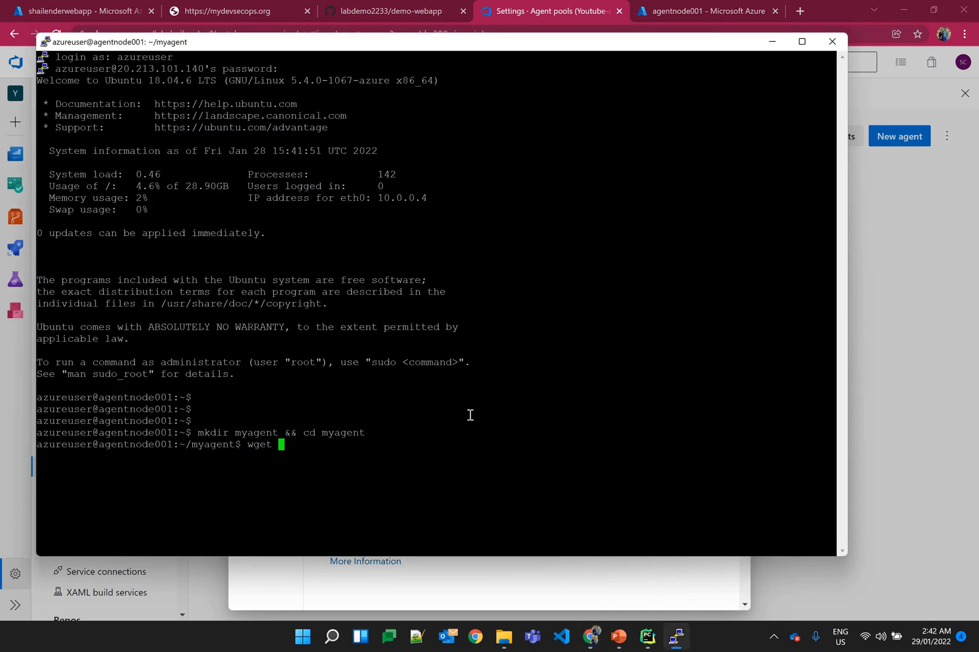
{"action": "right_click", "coordinate": [470, 415]}
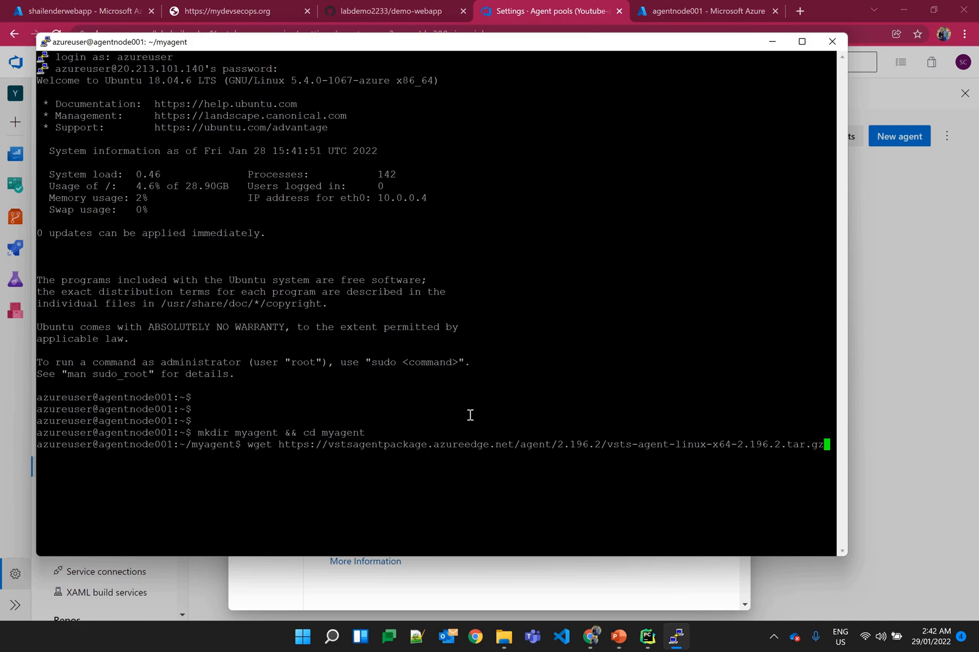
{"action": "key", "text": "Return"}
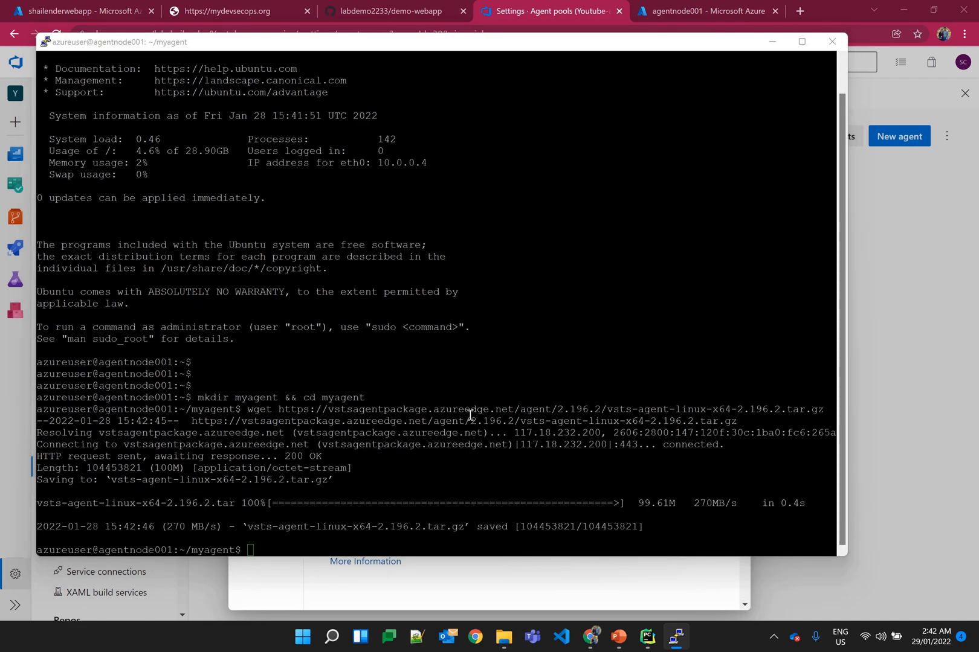
Step: Copy "tar zxvf" from the Linux agent instructions and extract vsts-agent-linux-x64-2.196.2.tar.gz in the PuTTY session's myagent folder
{"action": "key", "text": "alt+Tab"}
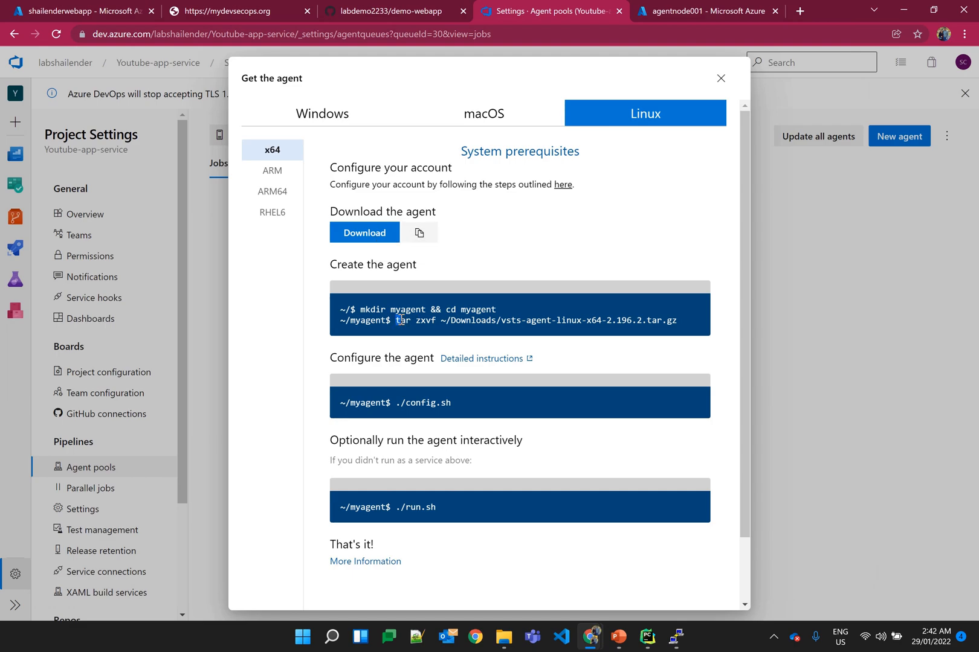
{"action": "left_click_drag", "start_coordinate": [396, 320], "coordinate": [438, 320]}
{"action": "key", "text": "ctrl+c"}
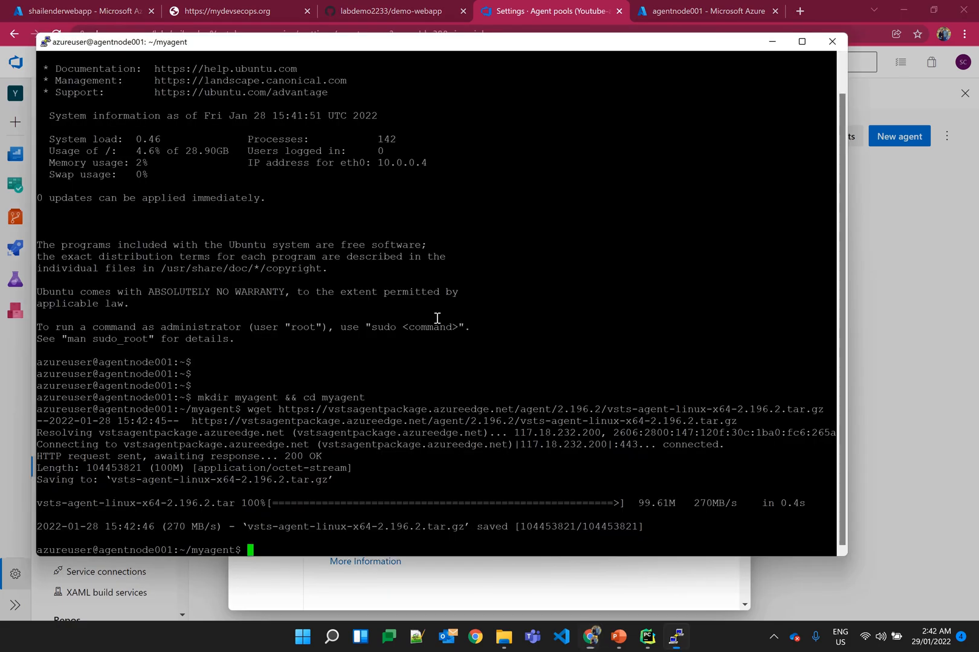
{"action": "key", "text": "alt+Tab"}
{"action": "right_click", "coordinate": [470, 374]}
{"action": "type", "text": "v"}
{"action": "key", "text": "Tab"}
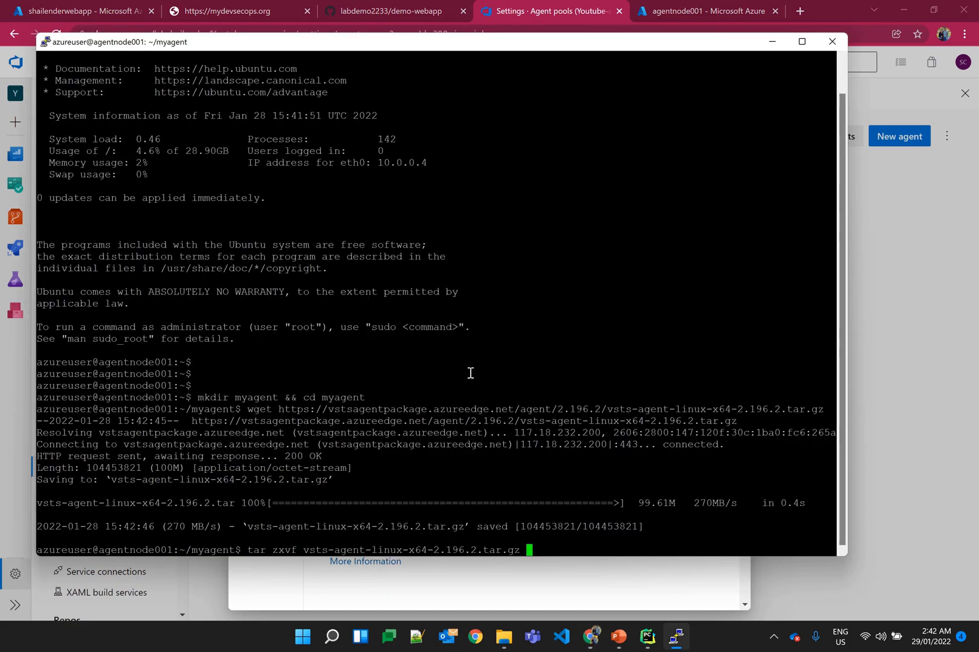
{"action": "key", "text": "Return"}
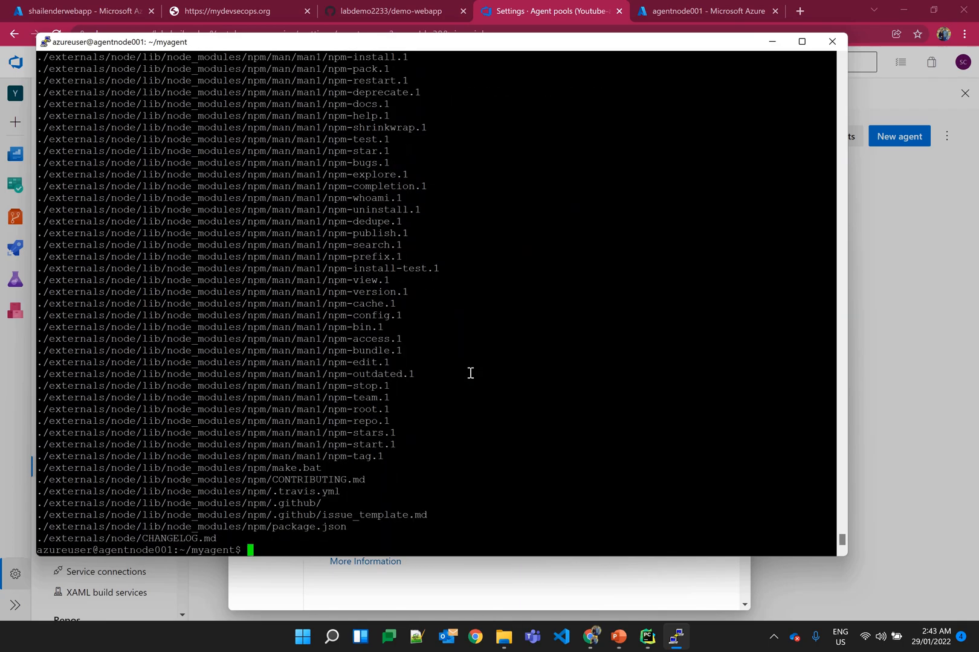
Step: Copy ./config.sh from the agent instructions, run it in the PuTTY session, and accept the Team Explorer Everywhere license agreement with y
{"action": "key", "text": "alt+Tab"}
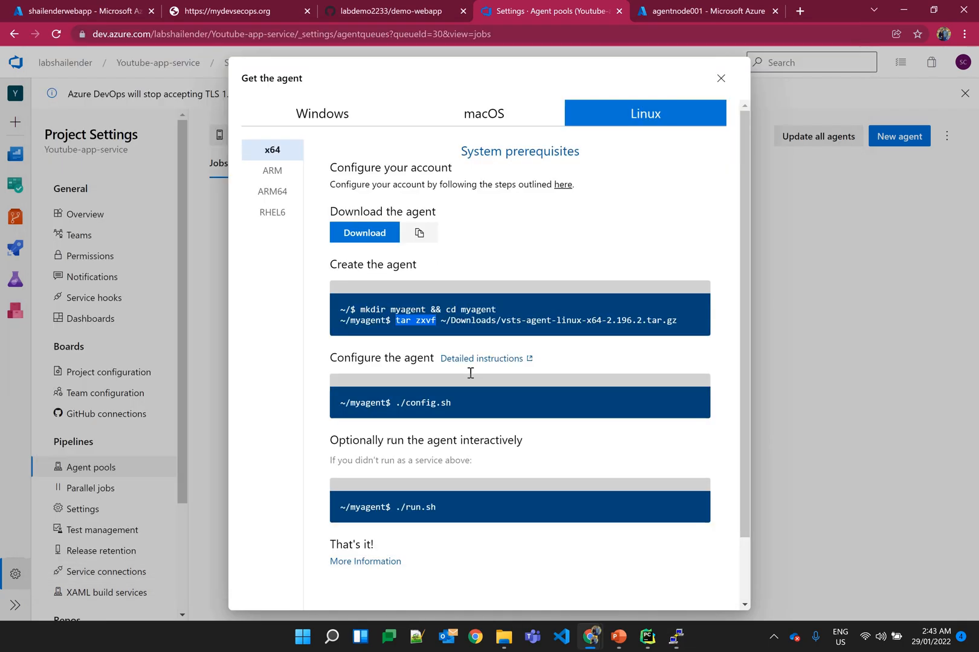
{"action": "left_click", "coordinate": [454, 400]}
{"action": "key", "text": "alt+Tab"}
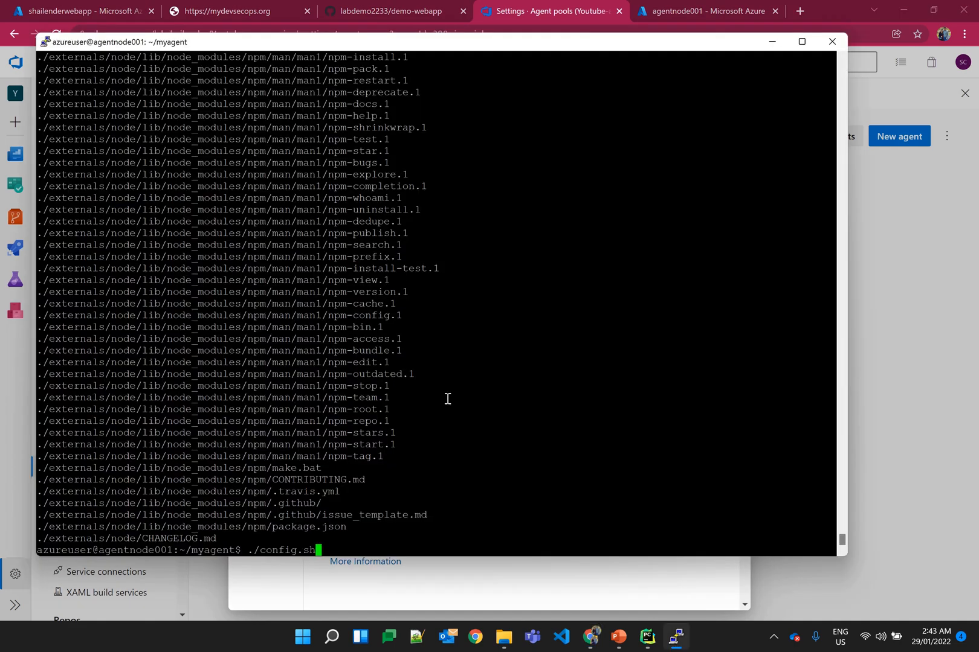
{"action": "key", "text": "Return"}
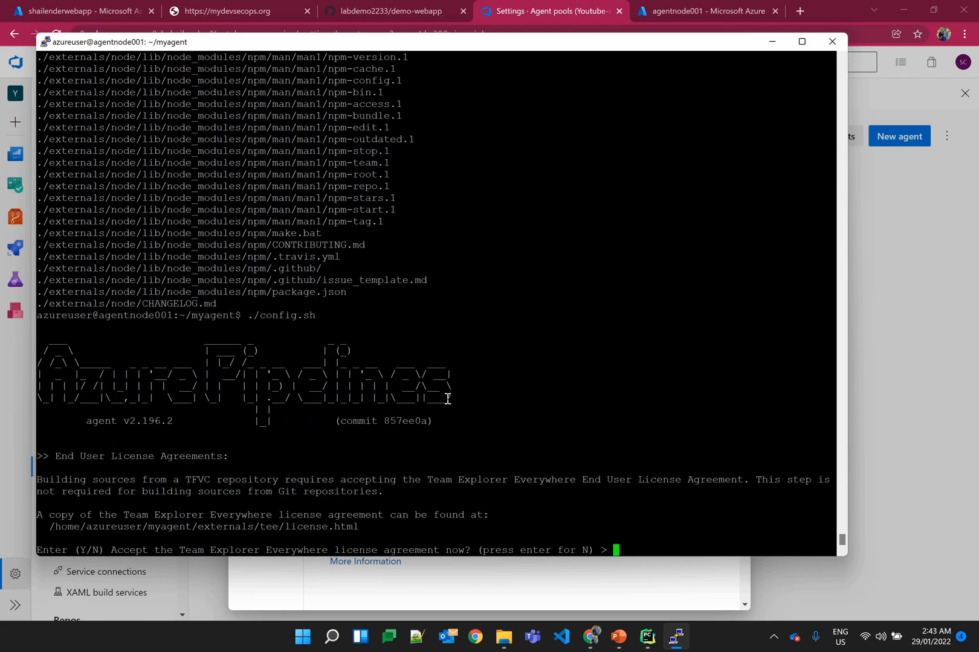
{"action": "type", "text": "y"}
{"action": "key", "text": "Return"}
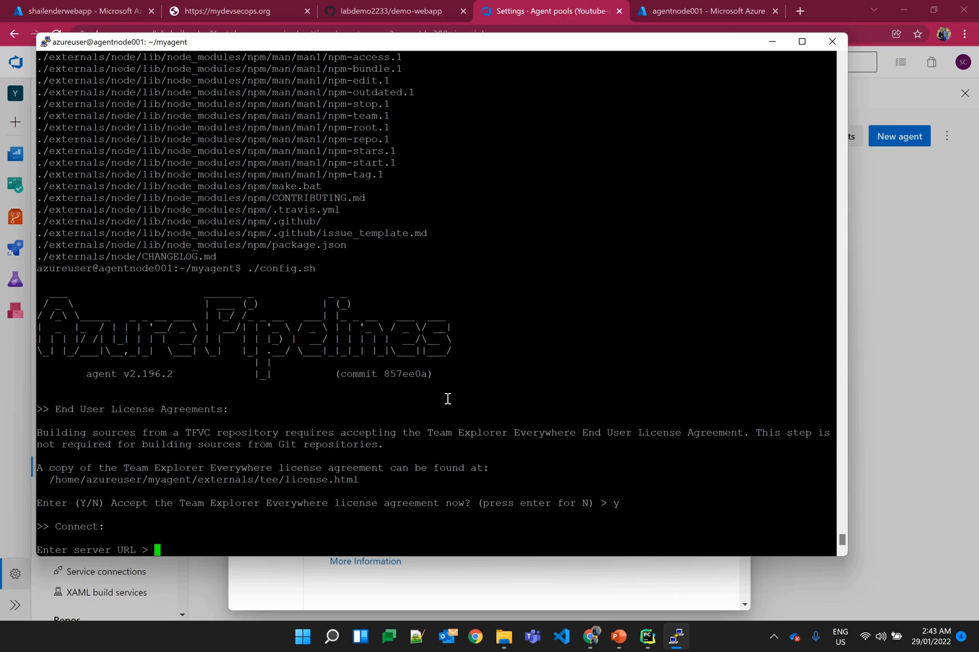
Step: Copy the organization's dev.azure.com URL from a new browser tab, enter it as the agent's server URL, and accept the default PAT authentication
{"action": "left_click", "coordinate": [772, 41]}
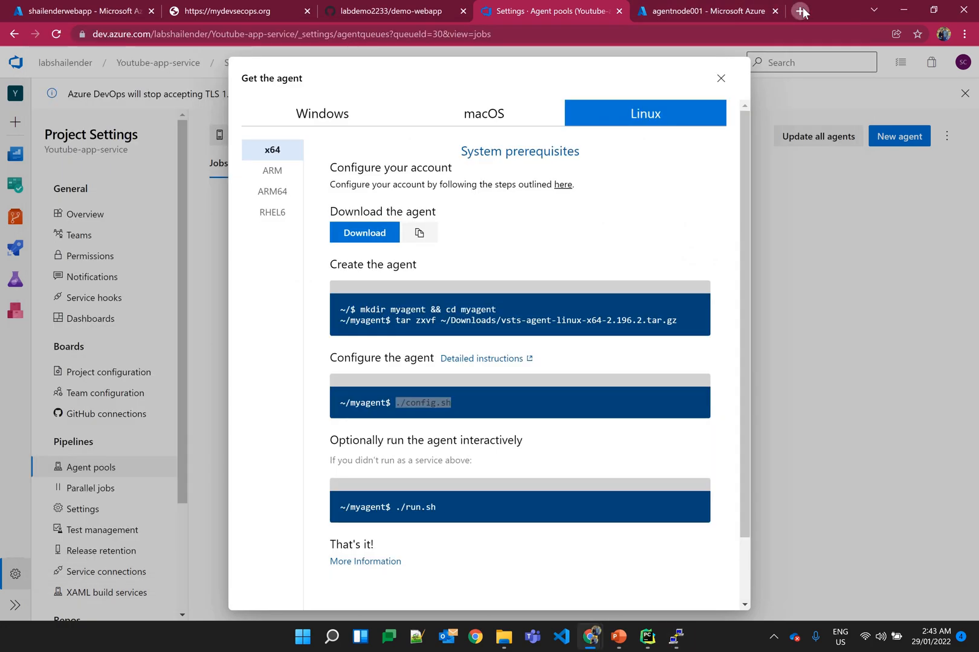
{"action": "left_click", "coordinate": [801, 10]}
{"action": "type", "text": "dev"}
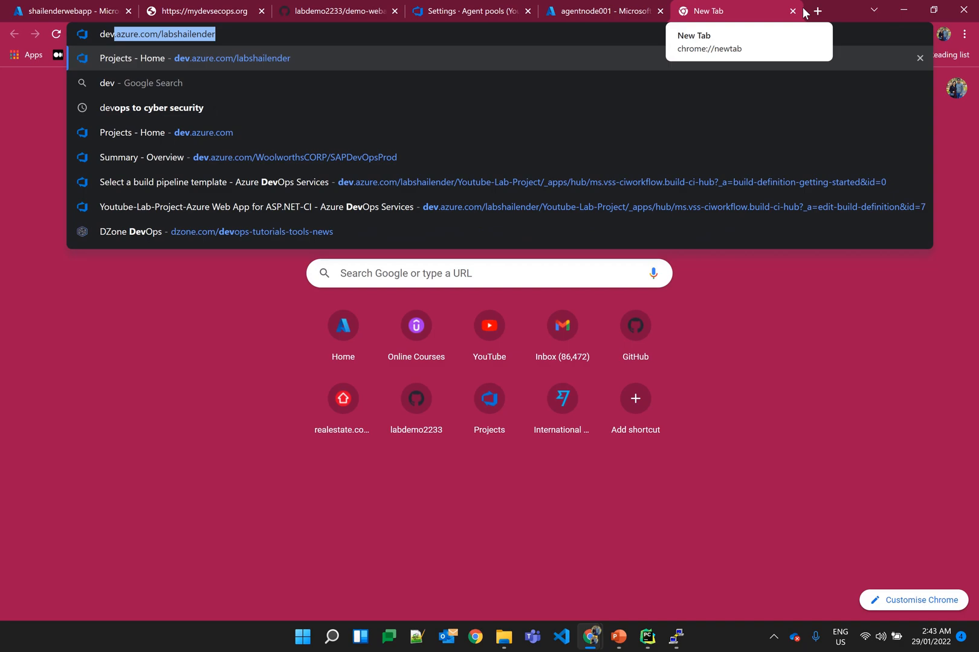
{"action": "key", "text": "Return"}
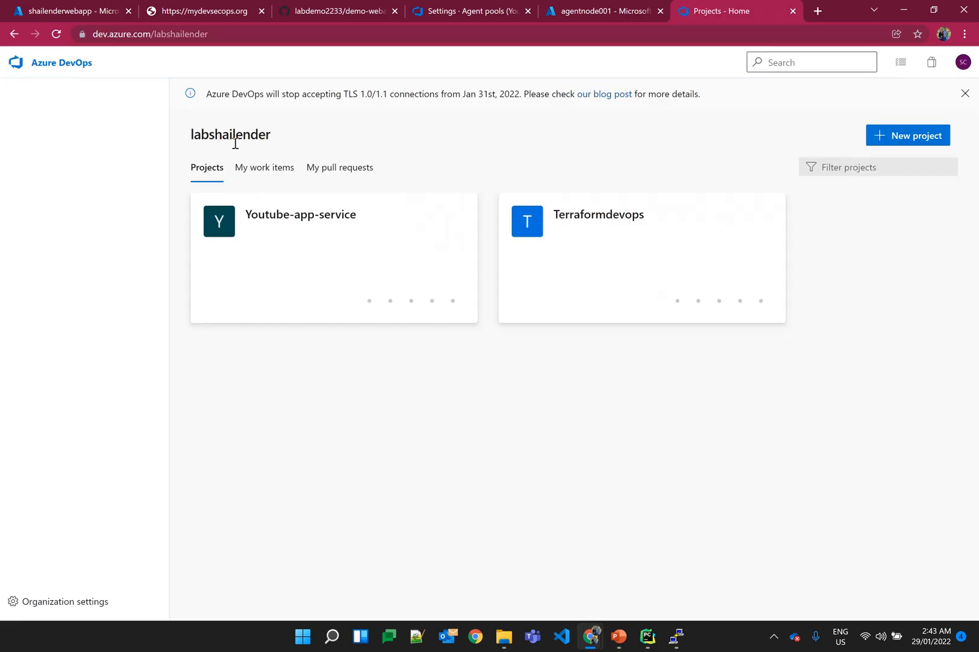
{"action": "left_click", "coordinate": [220, 32]}
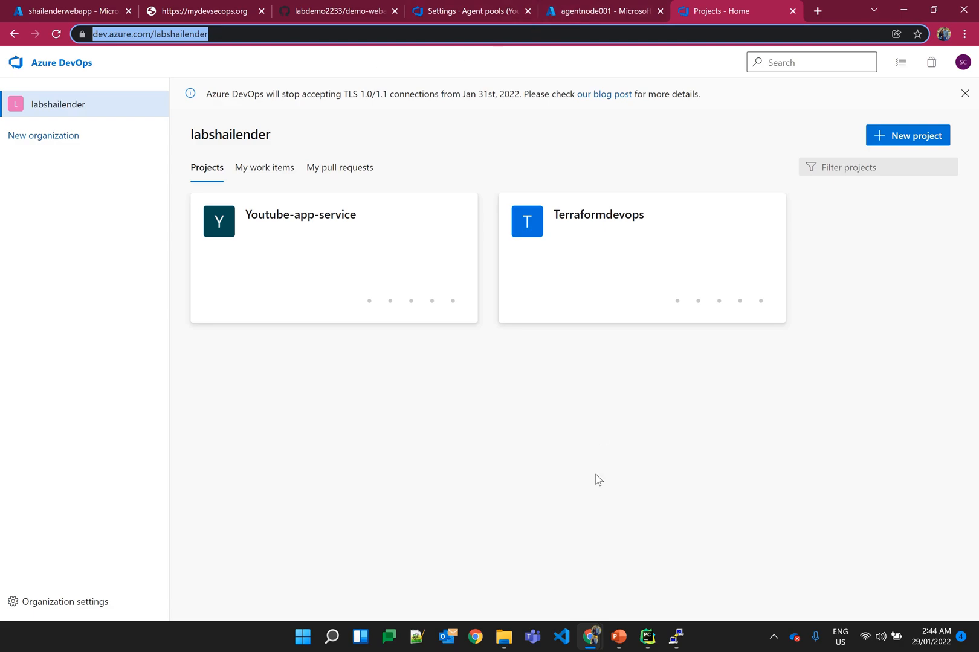
{"action": "left_click", "coordinate": [676, 637]}
{"action": "right_click", "coordinate": [555, 391]}
{"action": "key", "text": "Return"}
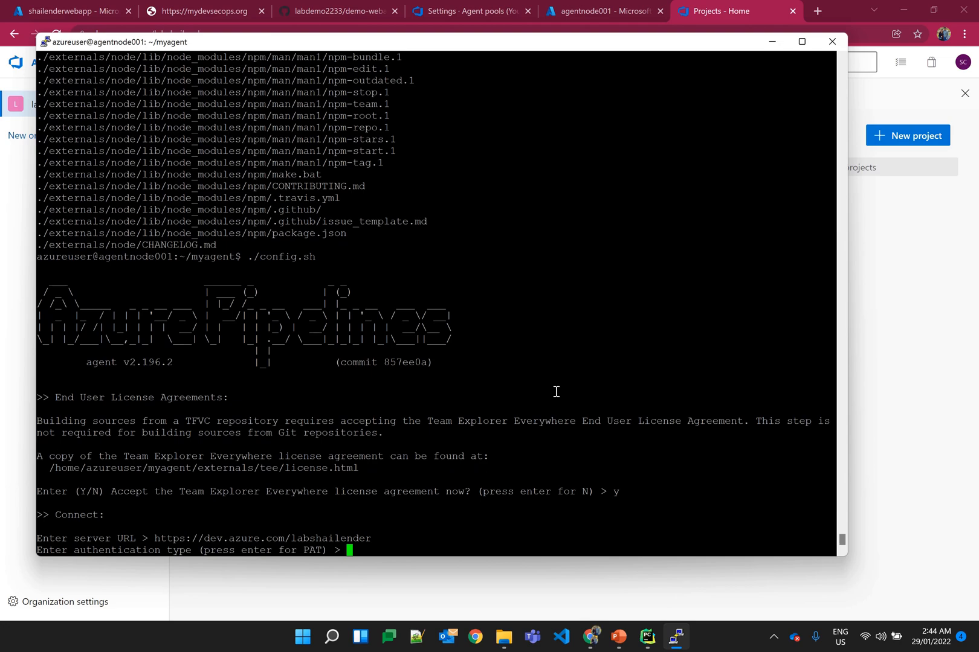
{"action": "key", "text": "Return"}
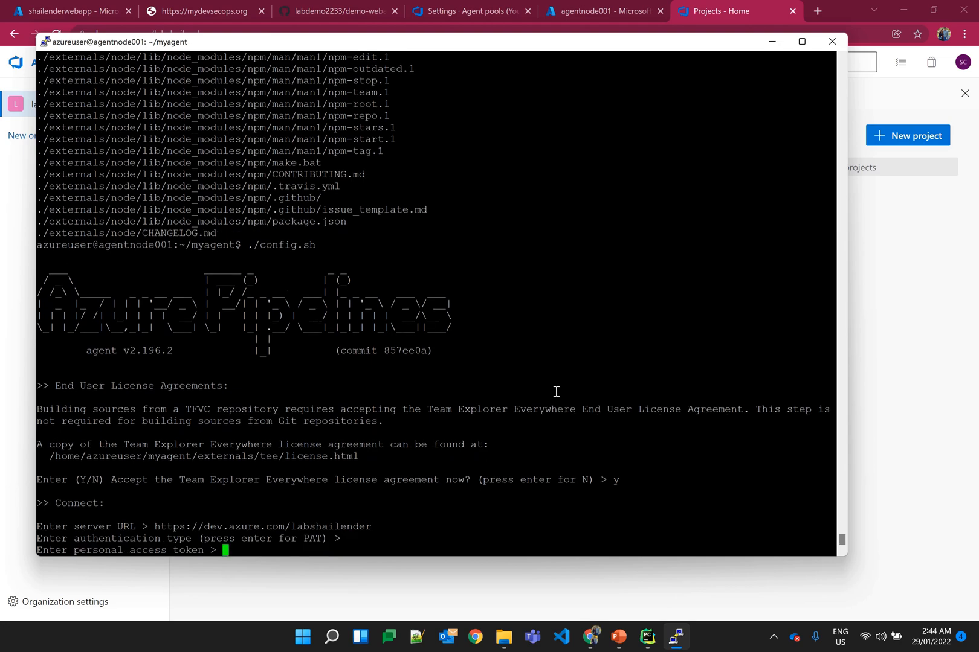
Step: In the Azure DevOps user security settings, create a personal access token named acccess with the Full access scope
{"action": "key", "text": "alt+Tab"}
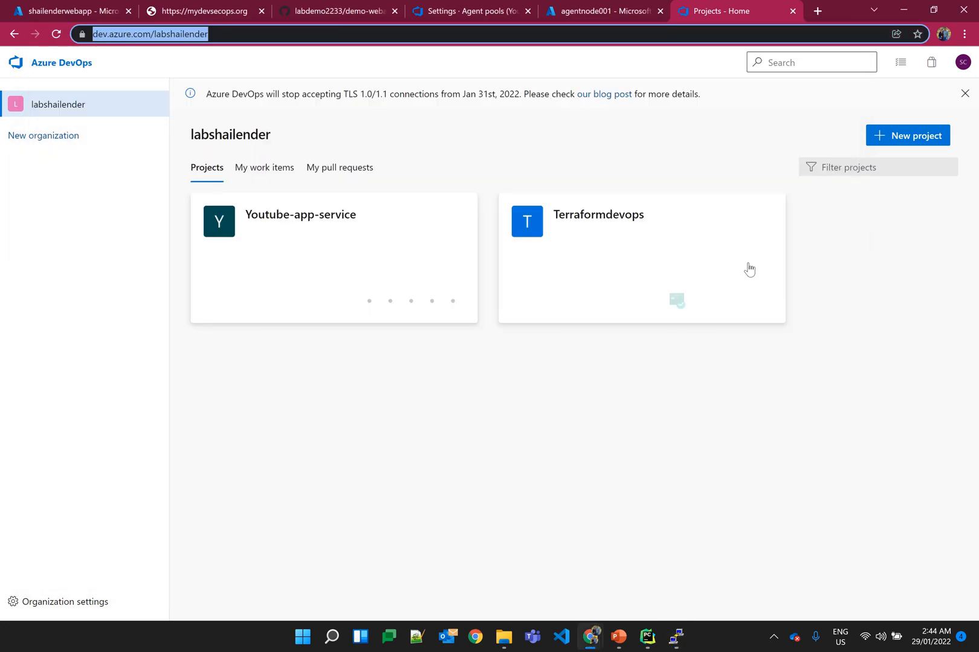
{"action": "left_click", "coordinate": [326, 223]}
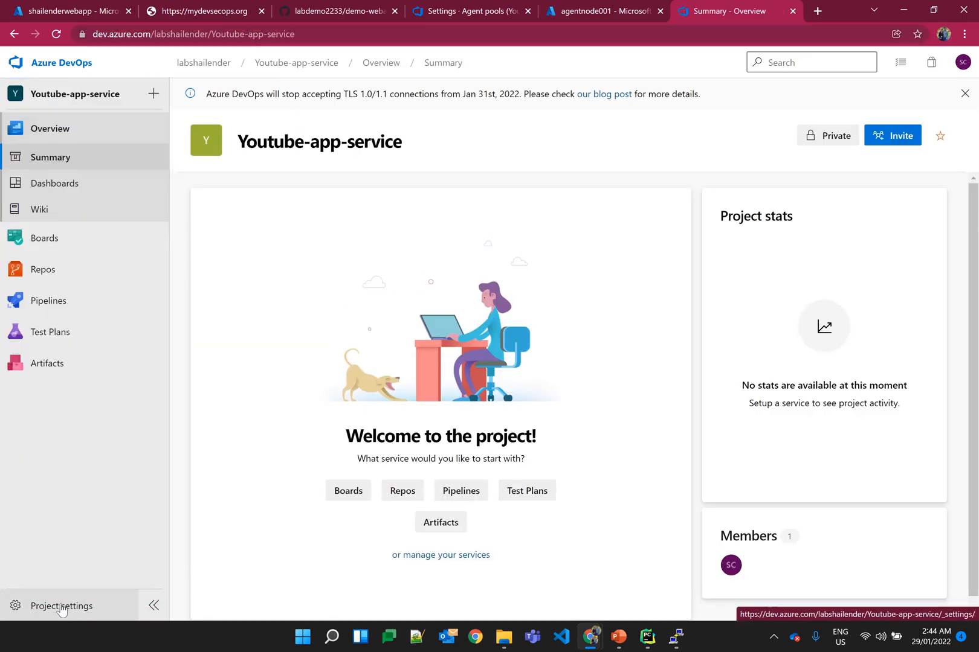
{"action": "left_click", "coordinate": [961, 64]}
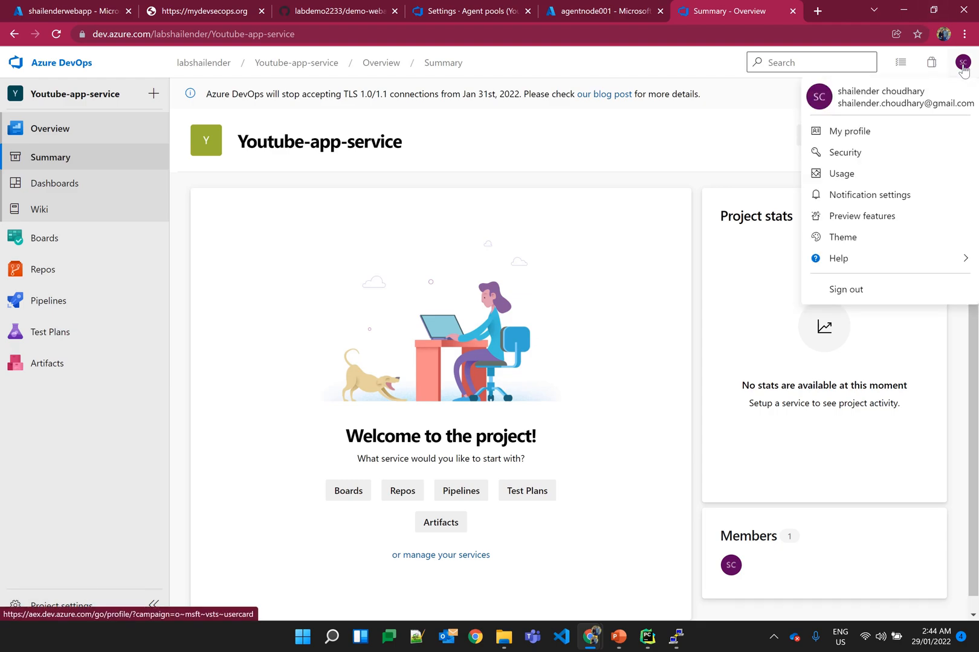
{"action": "left_click", "coordinate": [863, 153]}
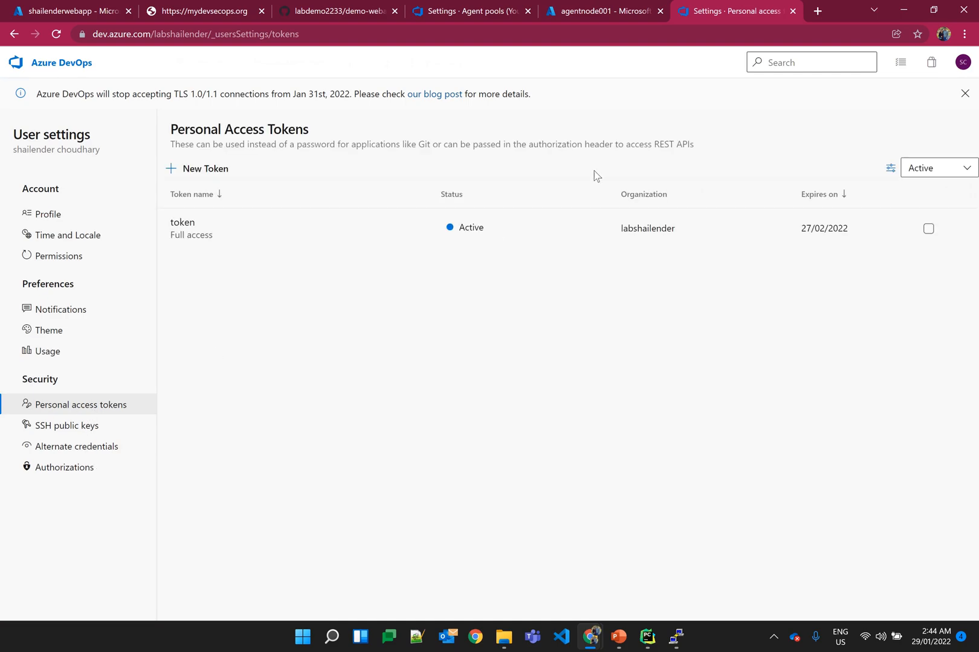
{"action": "left_click", "coordinate": [203, 168]}
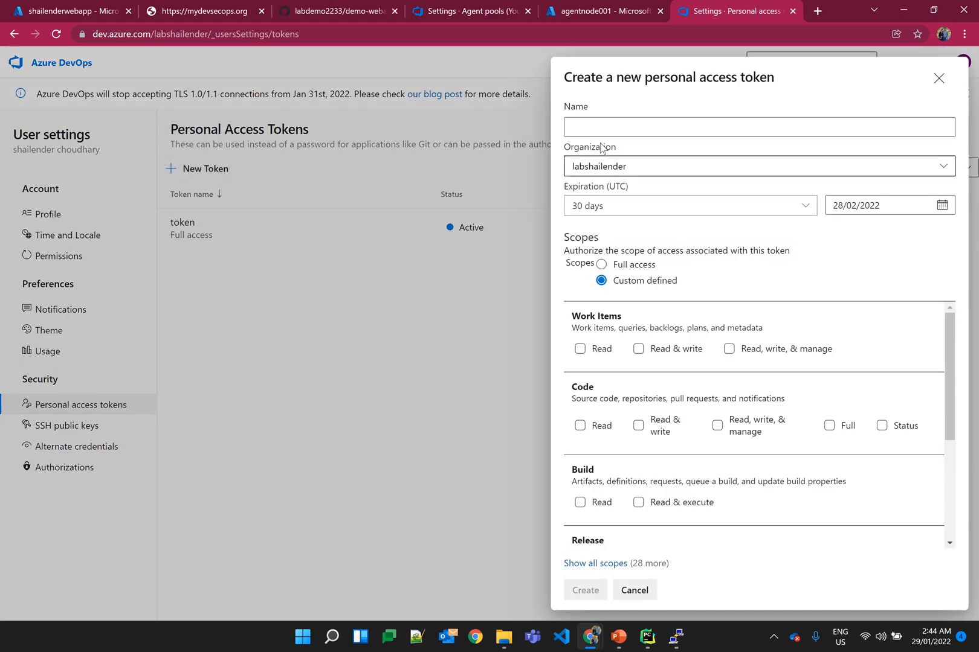
{"action": "left_click", "coordinate": [604, 124]}
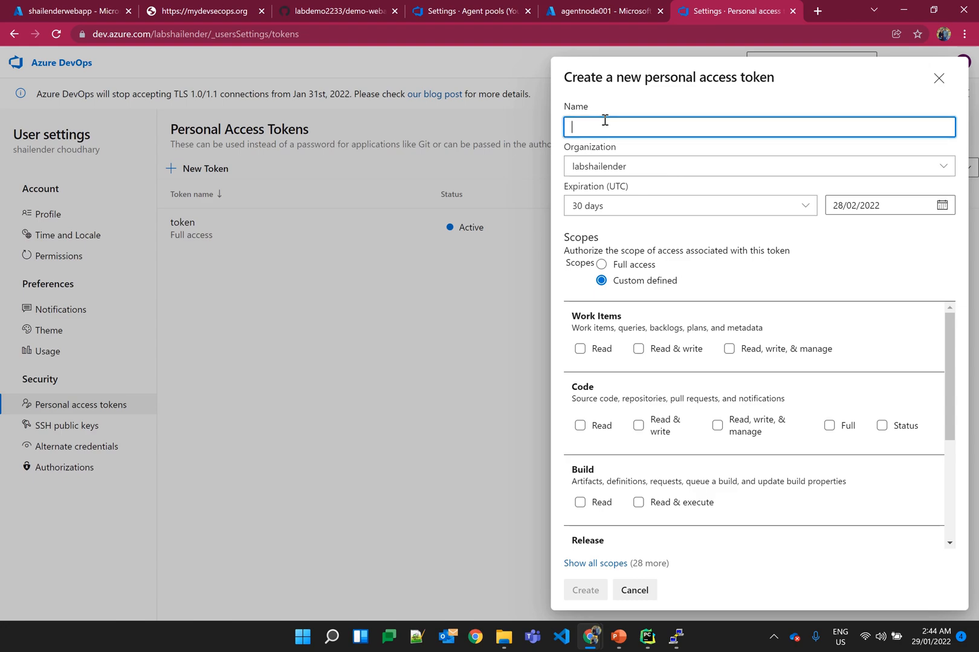
{"action": "type", "text": "acccess"}
{"action": "left_click", "coordinate": [601, 264]}
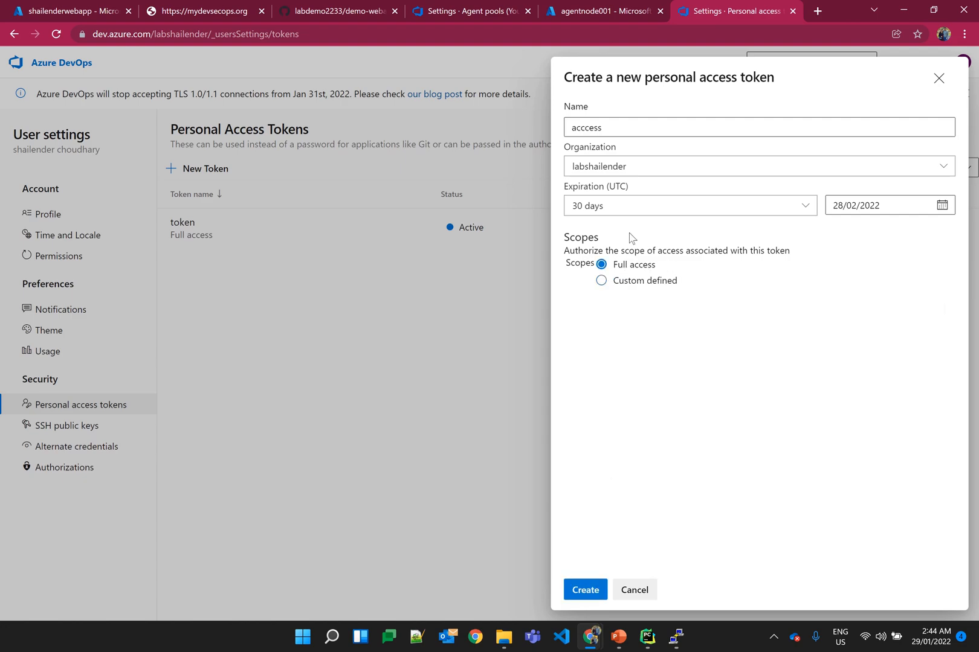
{"action": "left_click", "coordinate": [586, 590]}
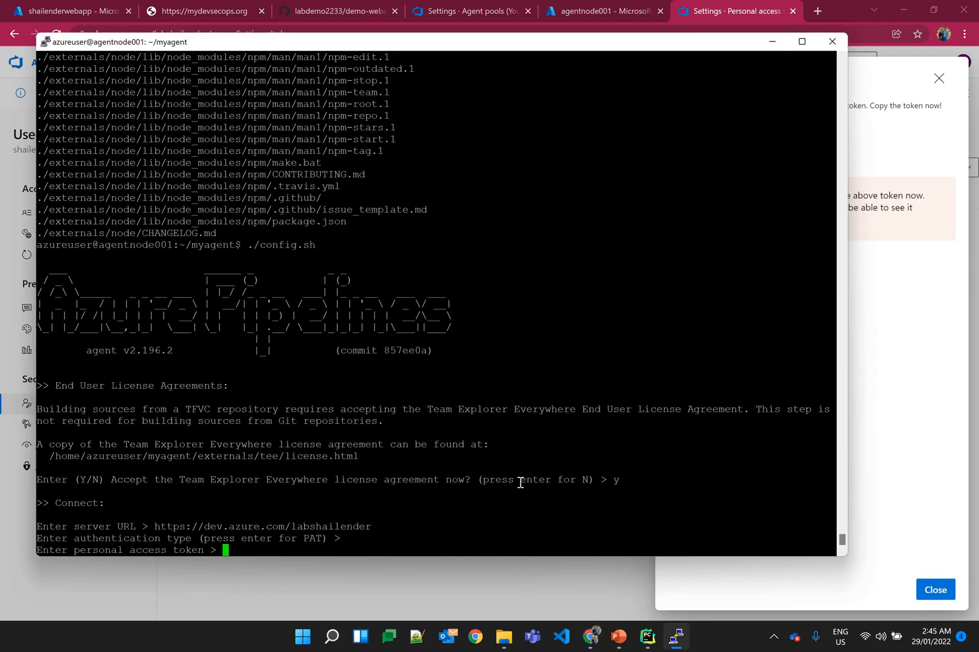
Step: Paste the personal access token into the PuTTY agent configuration, and return to the agent pool instructions in Azure DevOps
{"action": "right_click", "coordinate": [520, 482]}
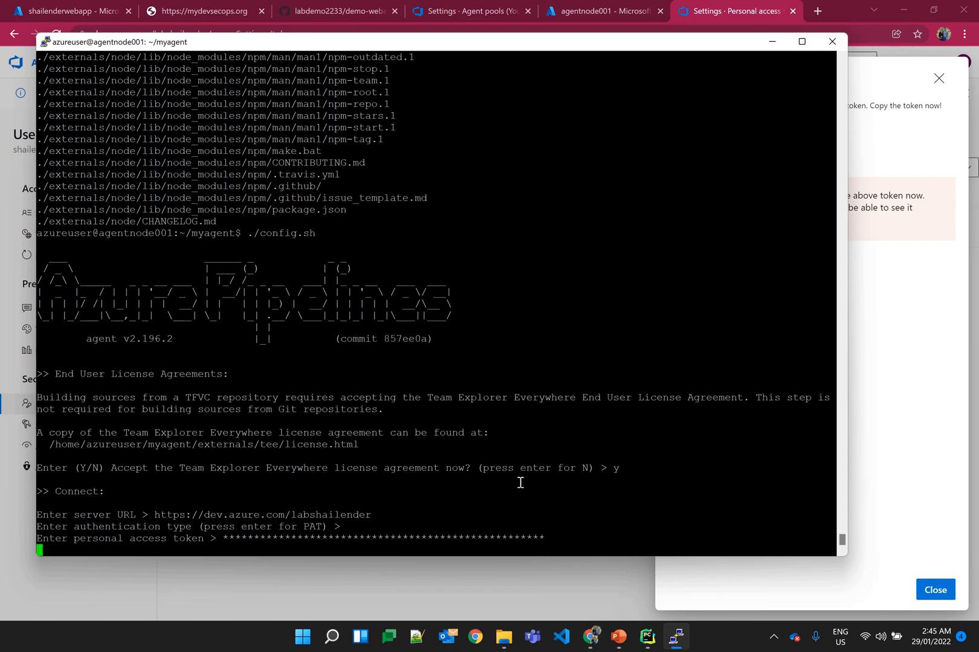
{"action": "left_click", "coordinate": [935, 590]}
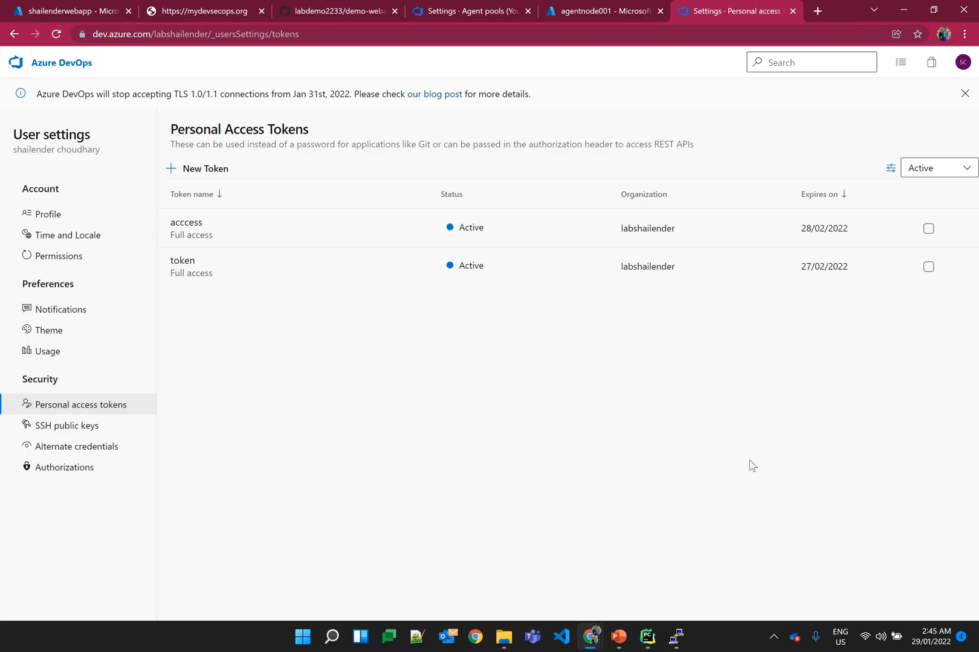
{"action": "left_click", "coordinate": [599, 6]}
{"action": "left_click", "coordinate": [495, 11]}
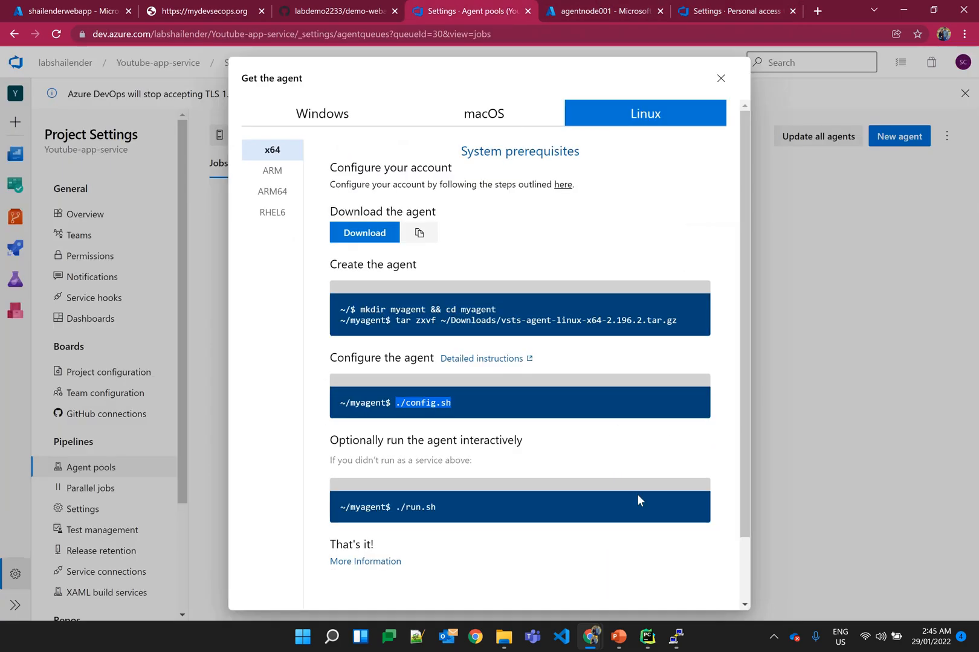
Step: Register the agent in the nodepool agent pool from PuTTY, keeping the default name agentnode001 and the default _work folder
{"action": "left_click", "coordinate": [674, 636]}
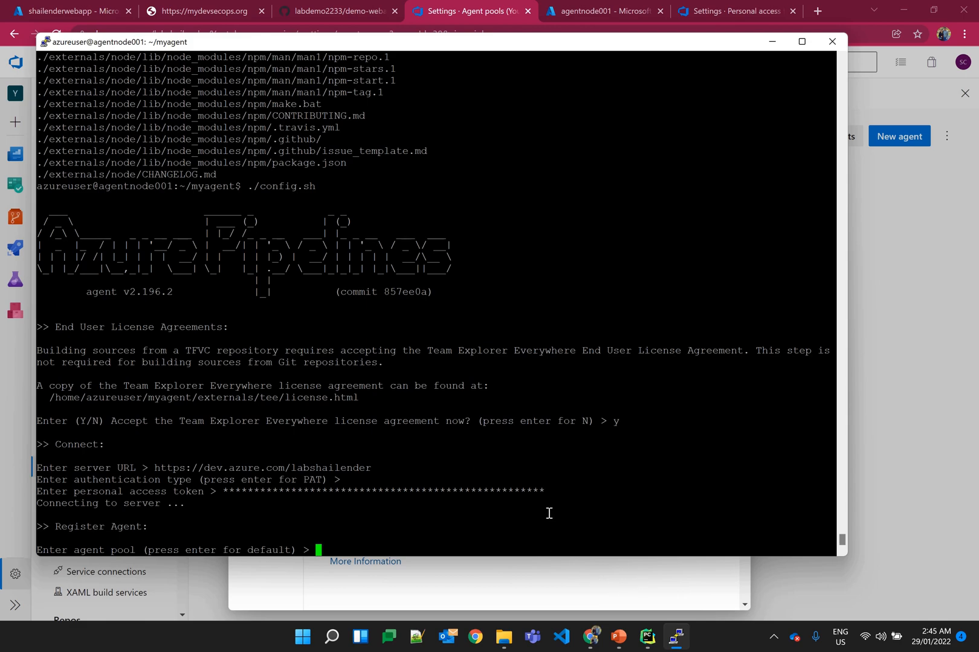
{"action": "type", "text": "nodepool"}
{"action": "key", "text": "Return"}
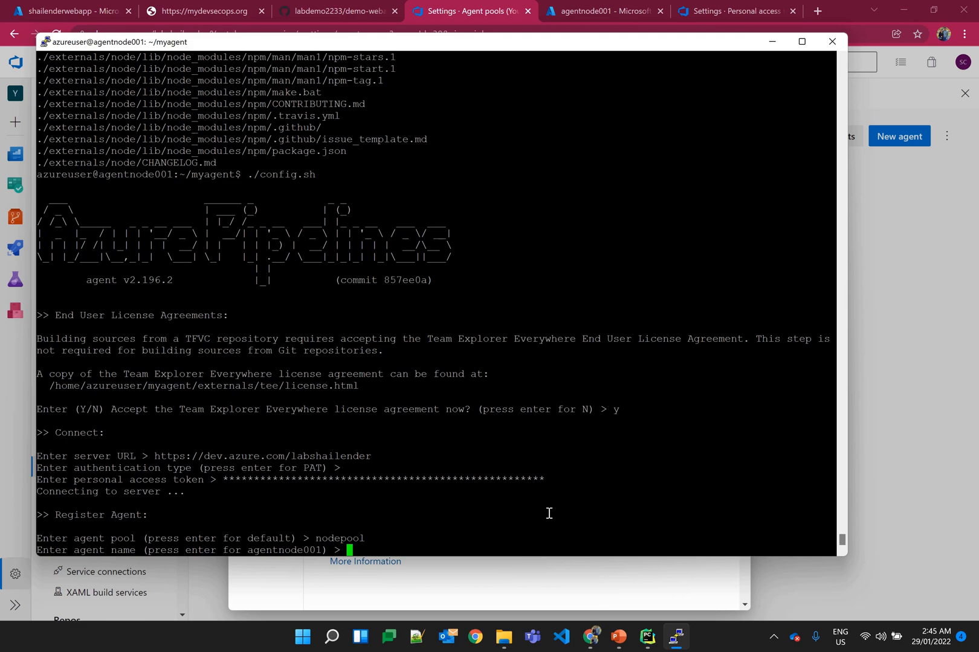
{"action": "key", "text": "Return"}
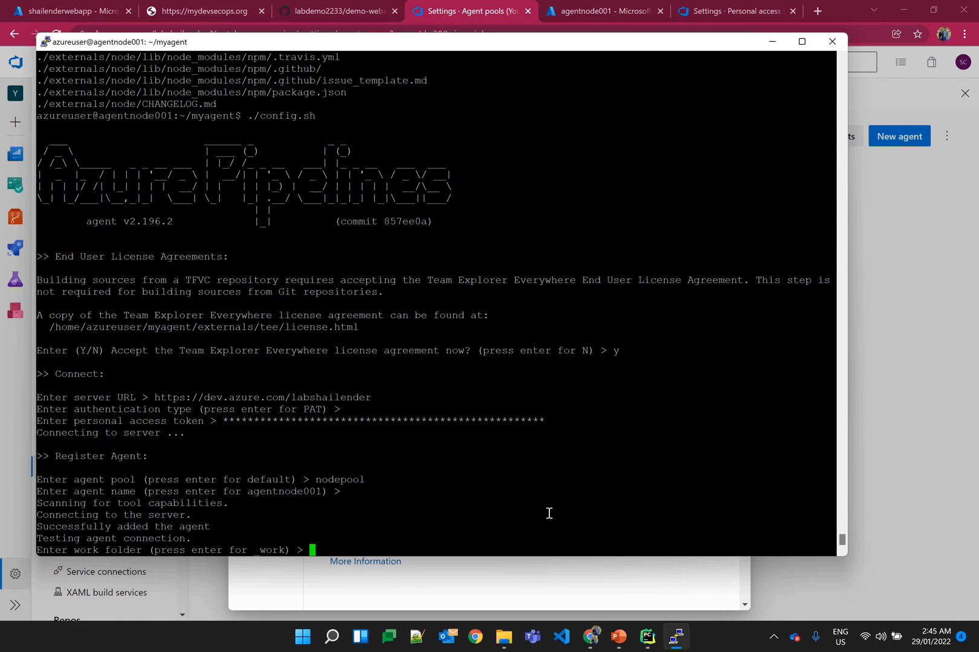
{"action": "key", "text": "Return"}
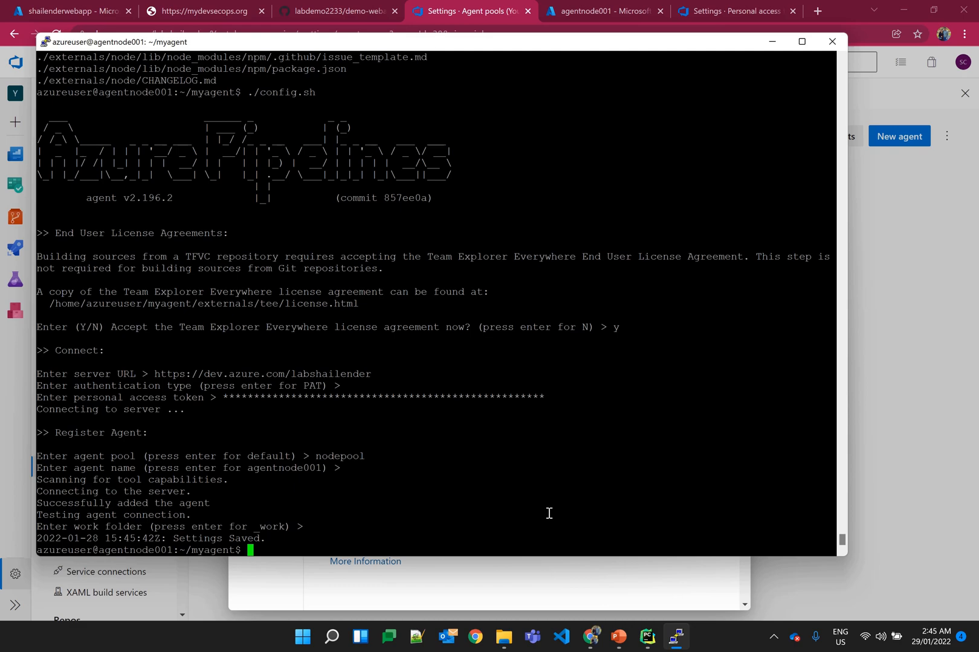
Step: Close the agent instructions in Azure DevOps and check the agent's status in nodepool's agent list
{"action": "left_click", "coordinate": [636, 572]}
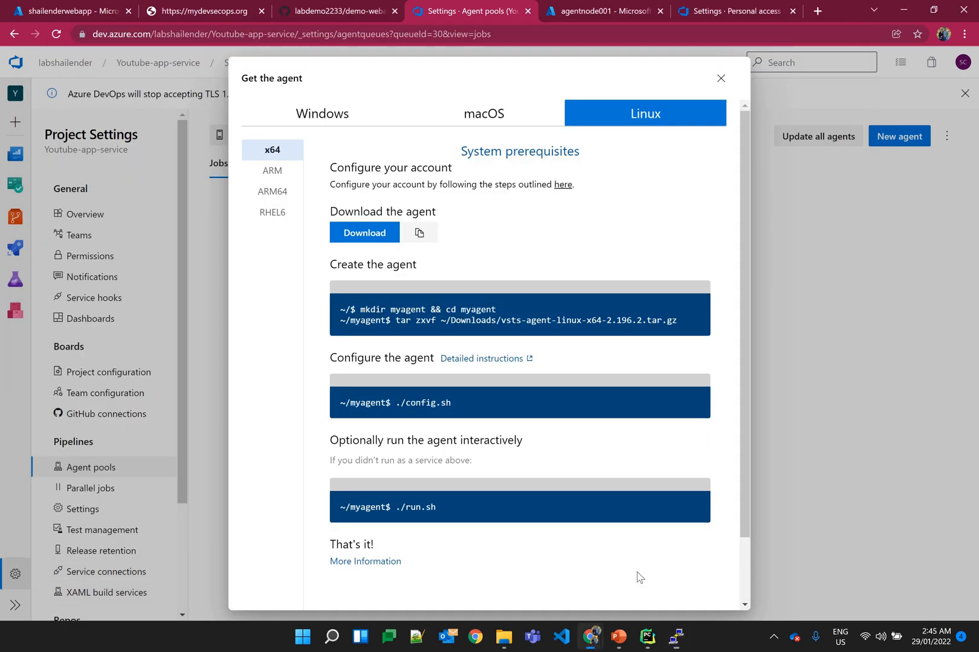
{"action": "left_click", "coordinate": [720, 78]}
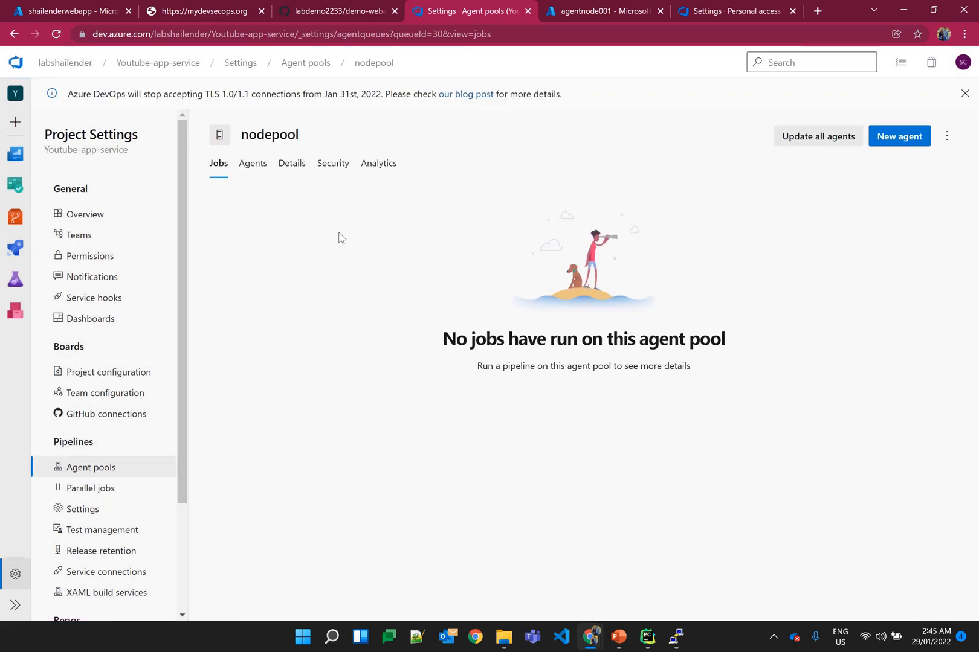
{"action": "left_click", "coordinate": [254, 163]}
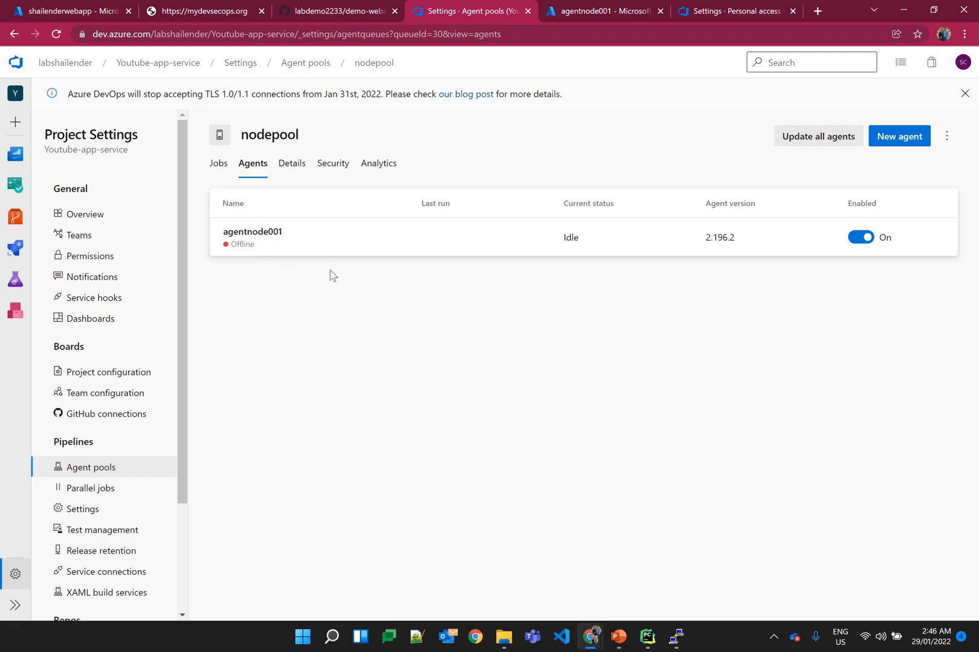
Step: Copy ./run.sh from nodepool's Linux agent instructions, run the agent interactively in PuTTY, and check agentnode001's status in Azure DevOps
{"action": "left_click", "coordinate": [675, 638]}
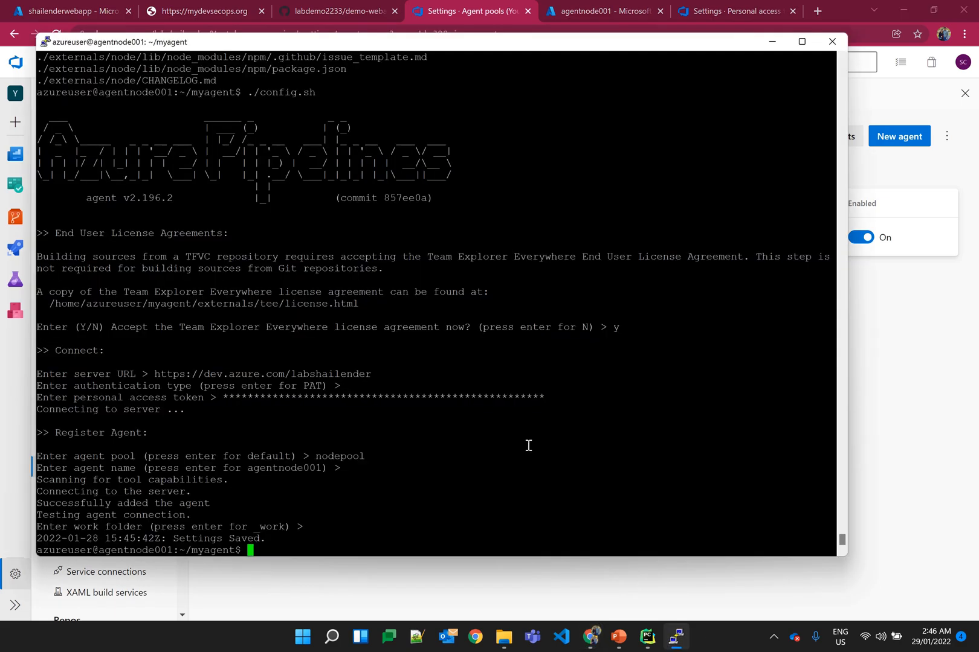
{"action": "left_click", "coordinate": [915, 324]}
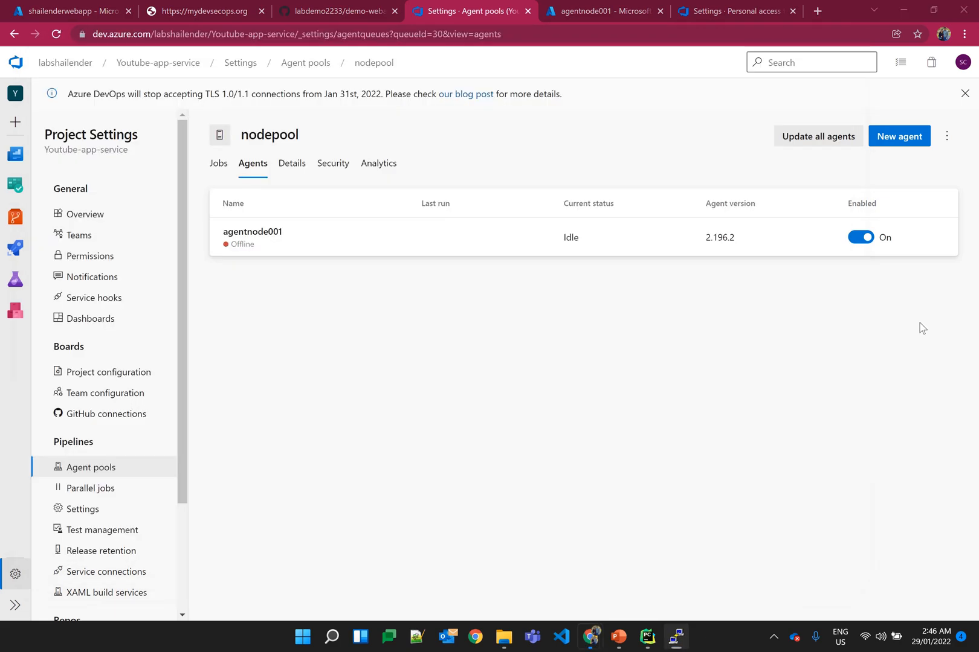
{"action": "left_click", "coordinate": [883, 138]}
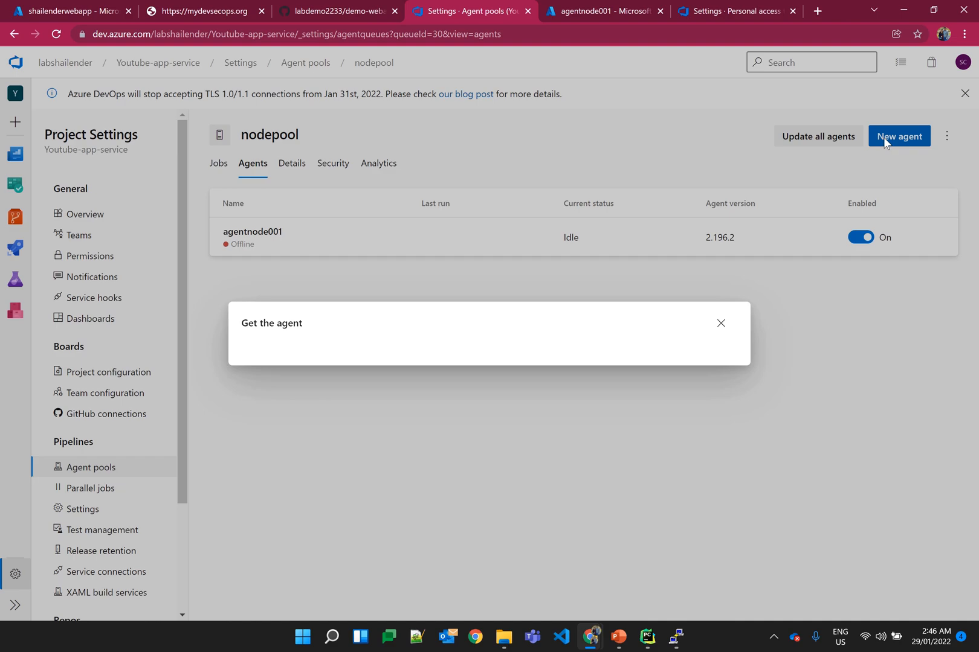
{"action": "left_click_drag", "start_coordinate": [450, 507], "coordinate": [395, 507]}
{"action": "key", "text": "ctrl+c"}
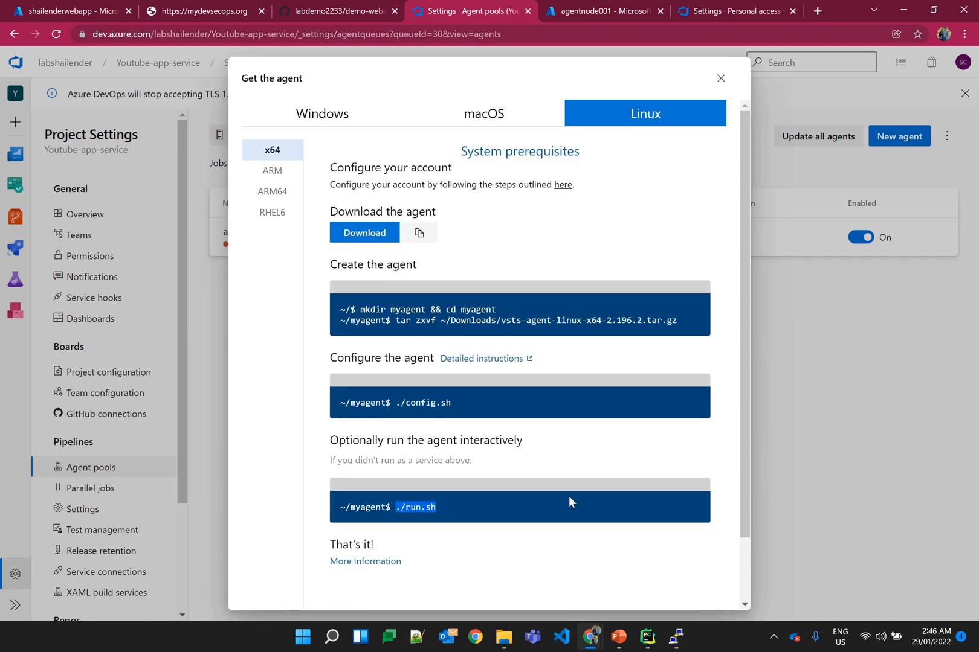
{"action": "left_click", "coordinate": [676, 636]}
{"action": "right_click", "coordinate": [535, 382]}
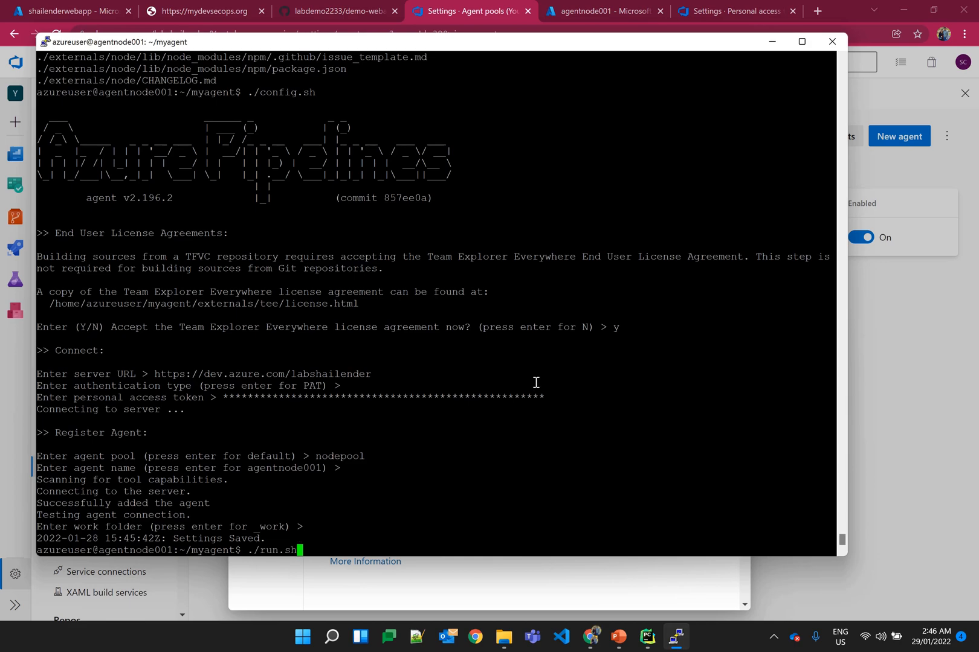
{"action": "key", "text": "Return"}
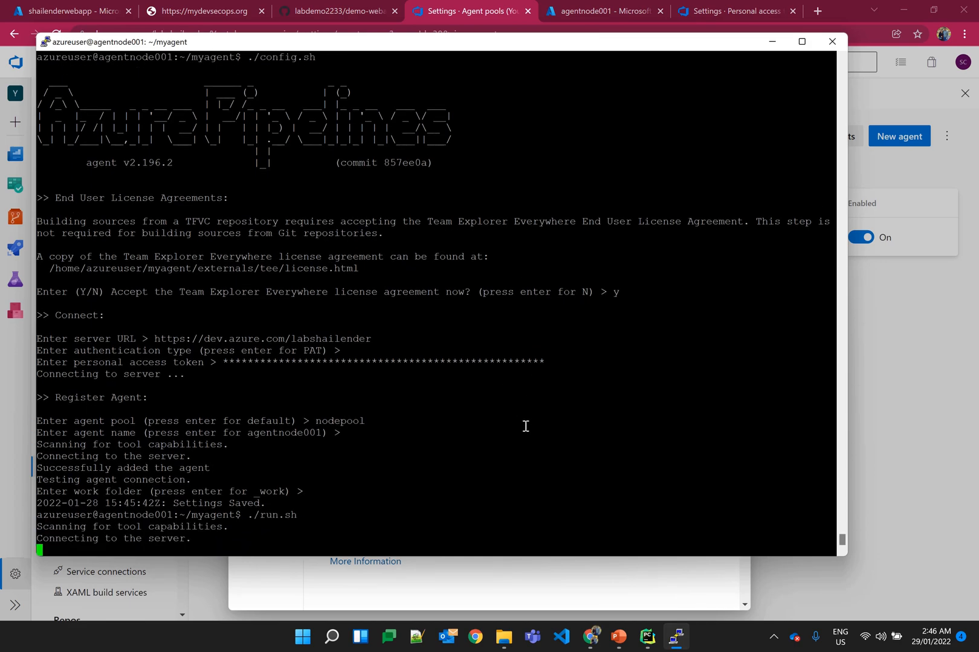
{"action": "left_click", "coordinate": [626, 579]}
{"action": "key", "text": "Escape"}
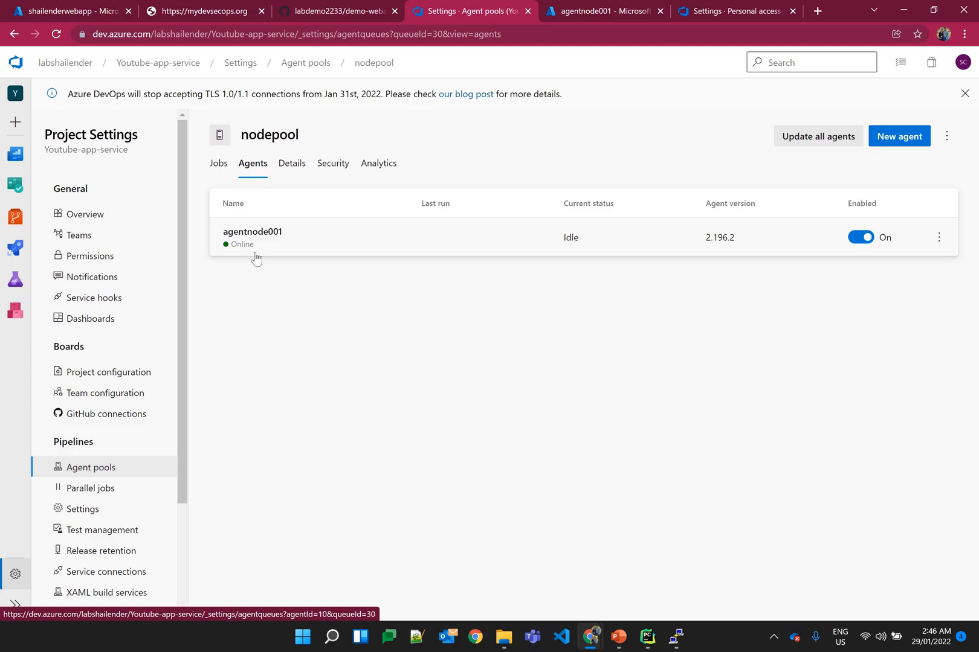
Step: Stop the interactive agent run in PuTTY and install the agent as a service with sudo ./svc.sh install azureuser
{"action": "left_click", "coordinate": [676, 637]}
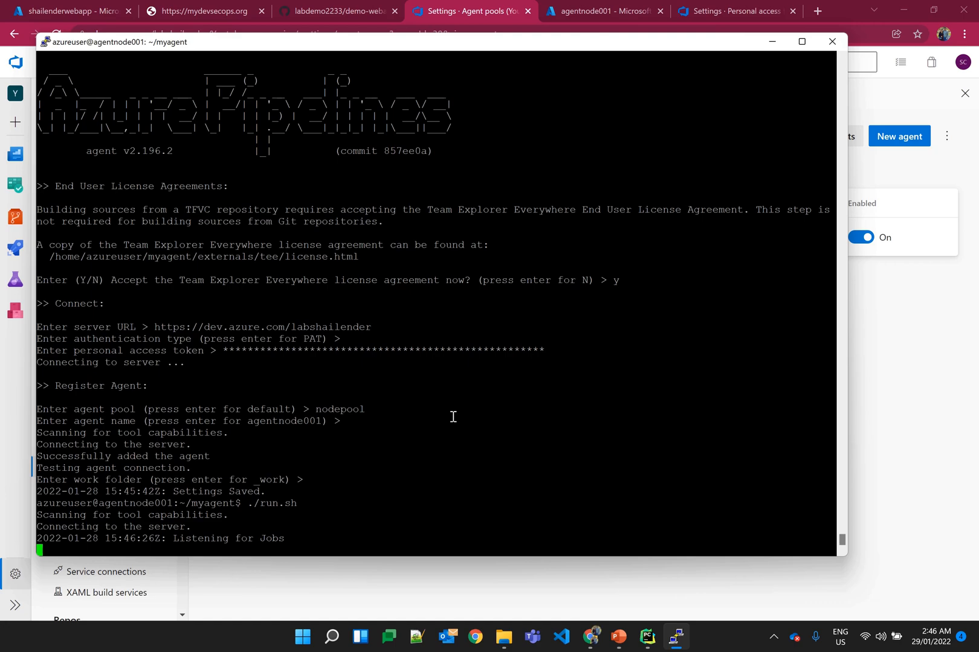
{"action": "key", "text": "ctrl+c"}
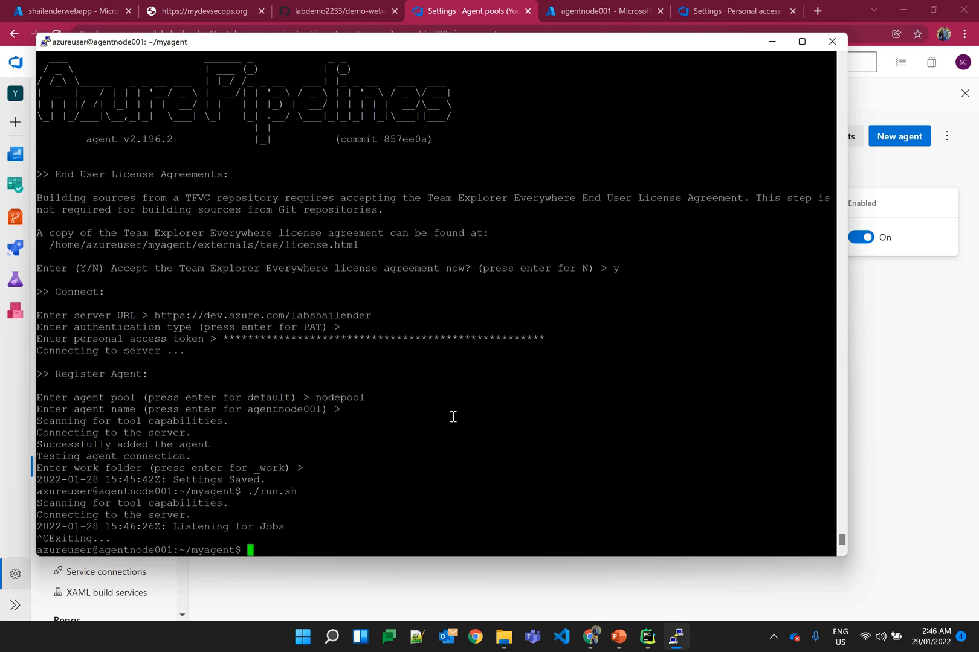
{"action": "left_click", "coordinate": [468, 571]}
{"action": "key", "text": "alt+Tab"}
{"action": "type", "text": "sudo ./svc.sh install "}
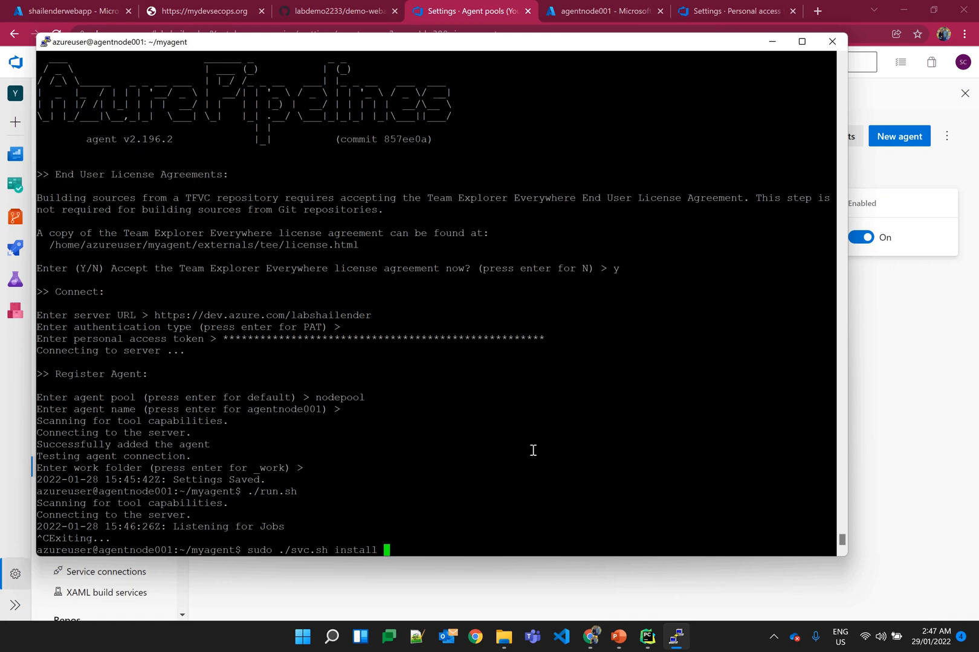
{"action": "type", "text": "azureuser"}
{"action": "key", "text": "Return"}
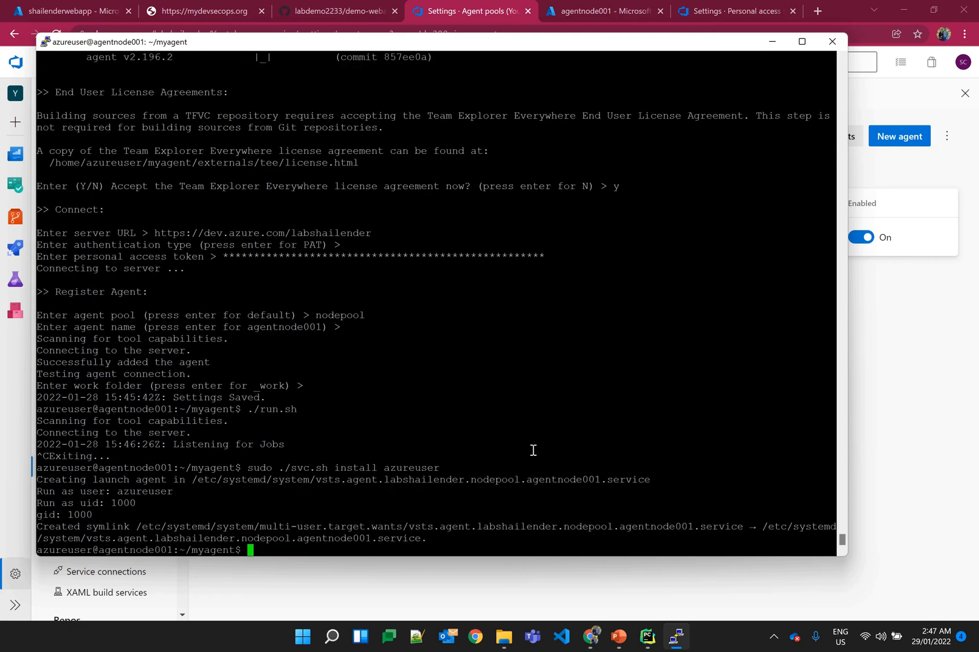
Step: Start the agent service with sudo ./svc.sh start, and check agentnode001's status in the Azure DevOps nodepool
{"action": "key", "text": "Up"}
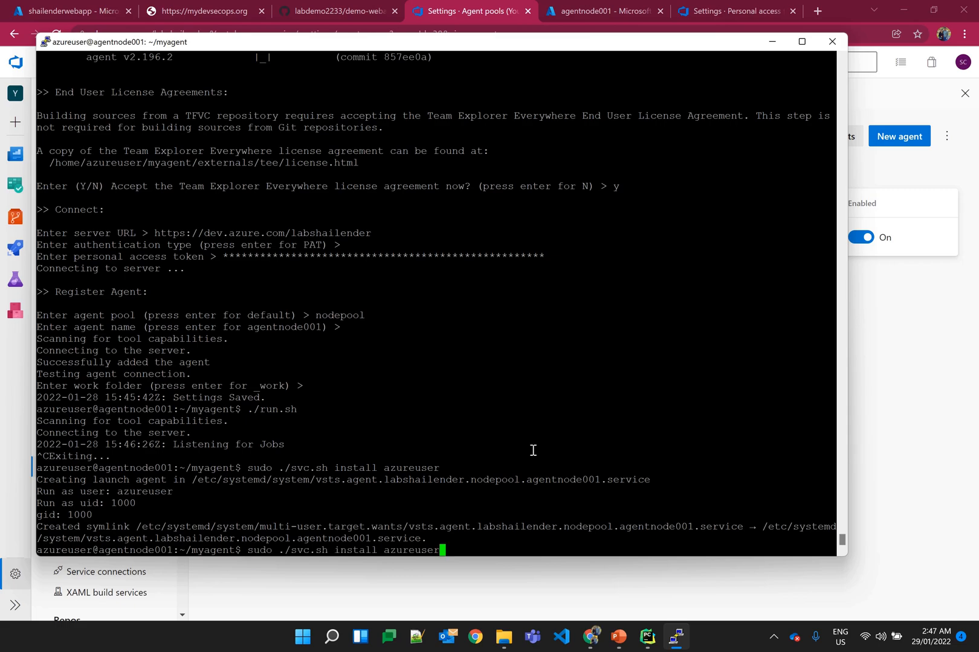
{"action": "key", "text": "BackSpace"}
{"action": "key", "text": "BackSpace"}
{"action": "key", "text": "BackSpace"}
{"action": "key", "text": "BackSpace"}
{"action": "key", "text": "BackSpace"}
{"action": "key", "text": "BackSpace"}
{"action": "key", "text": "BackSpace"}
{"action": "key", "text": "BackSpace"}
{"action": "key", "text": "BackSpace"}
{"action": "key", "text": "BackSpace"}
{"action": "key", "text": "BackSpace"}
{"action": "key", "text": "BackSpace"}
{"action": "key", "text": "BackSpace"}
{"action": "key", "text": "BackSpace"}
{"action": "key", "text": "BackSpace"}
{"action": "key", "text": "BackSpace"}
{"action": "key", "text": "BackSpace"}
{"action": "type", "text": "start"}
{"action": "key", "text": "Return"}
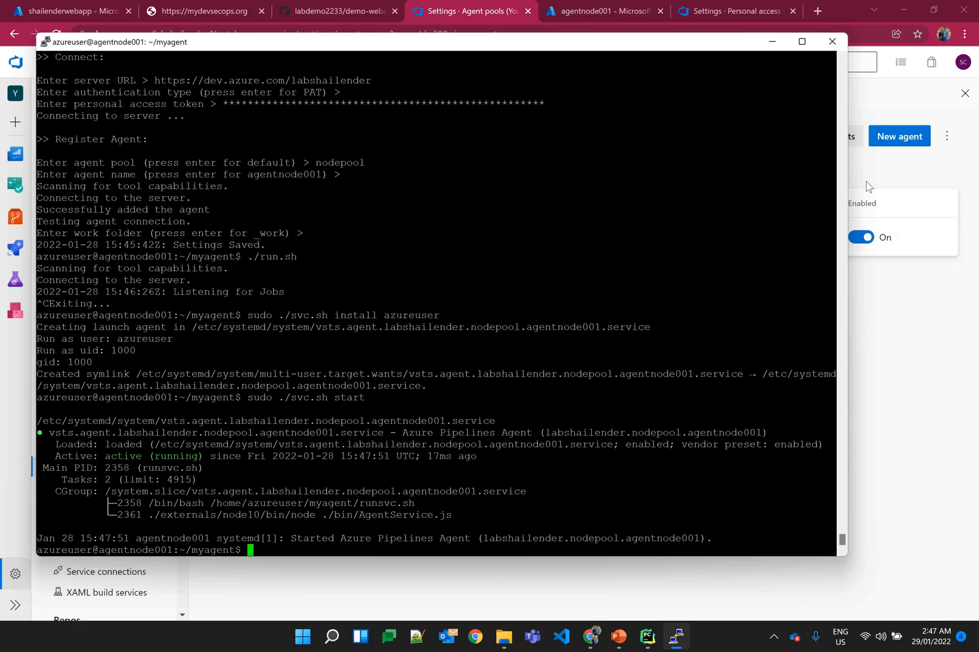
{"action": "left_click", "coordinate": [894, 329]}
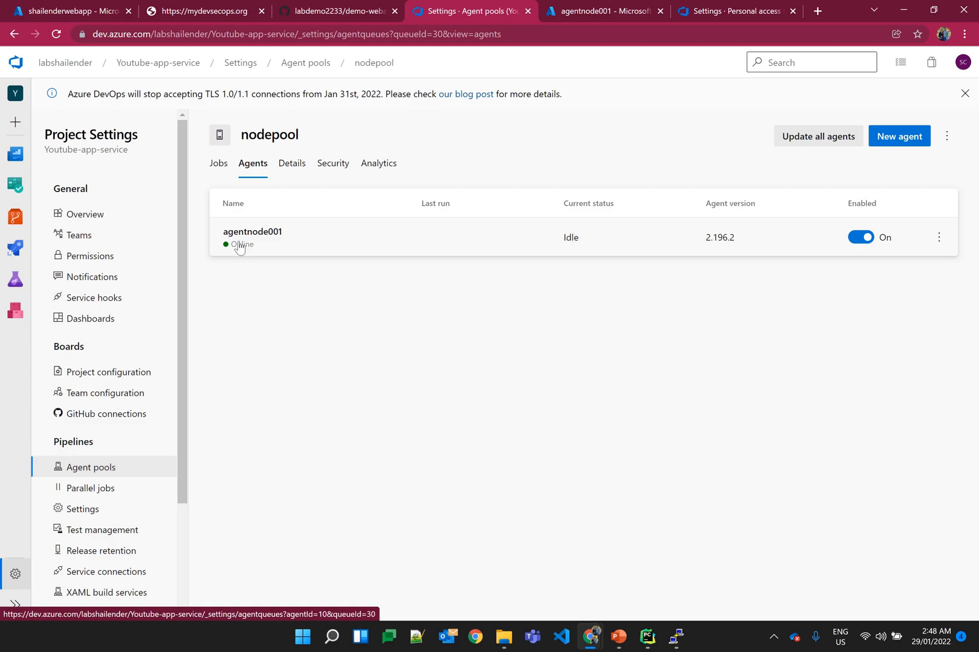
Step: Open the Youtube-app-service project's pipelines and start creating its first pipeline
{"action": "mouse_move", "coordinate": [17, 250]}
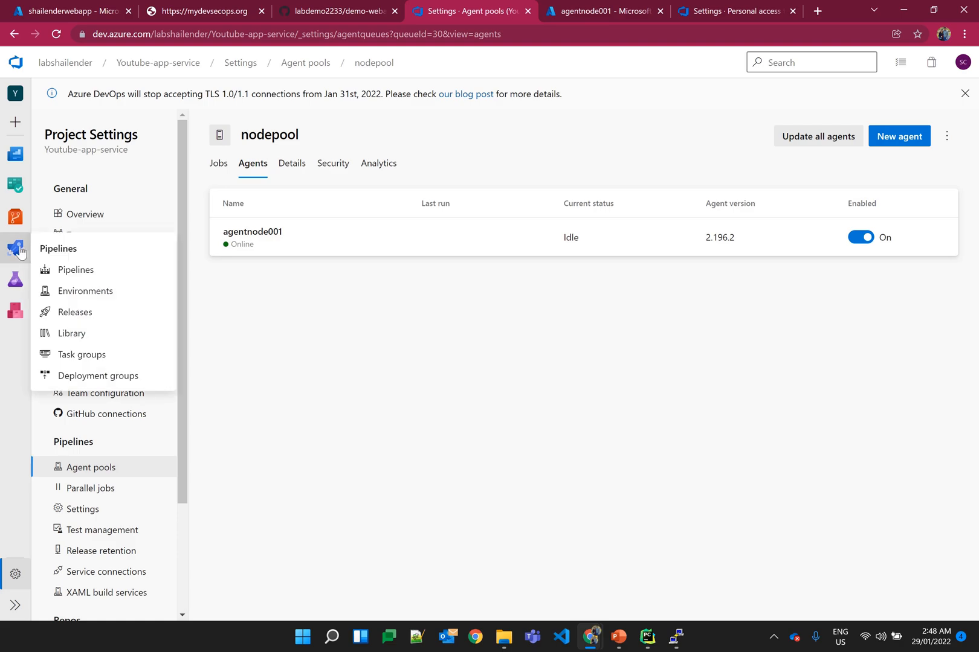
{"action": "left_click", "coordinate": [77, 273]}
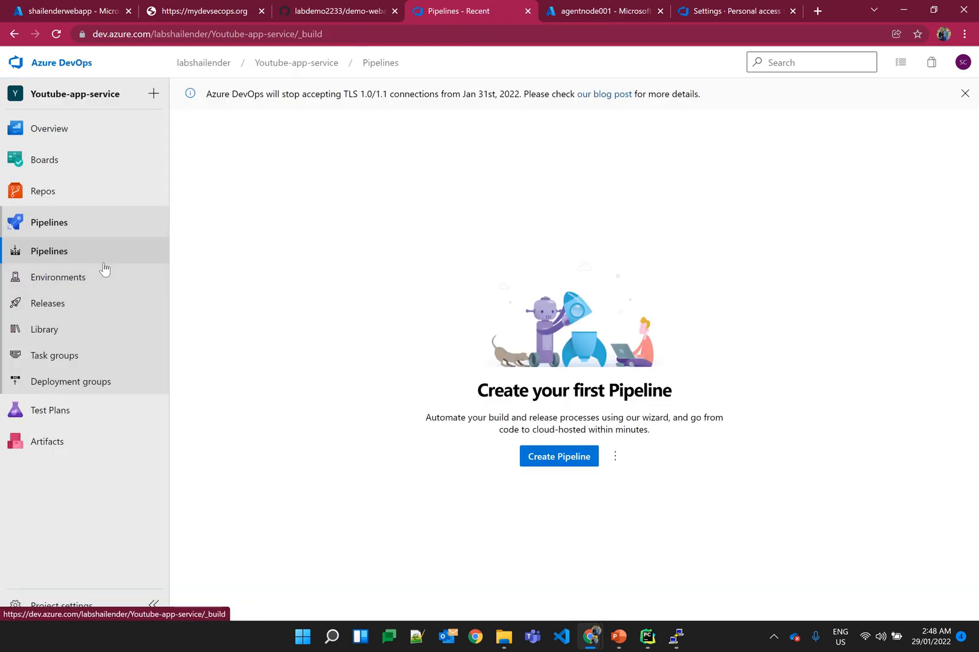
{"action": "left_click", "coordinate": [557, 460]}
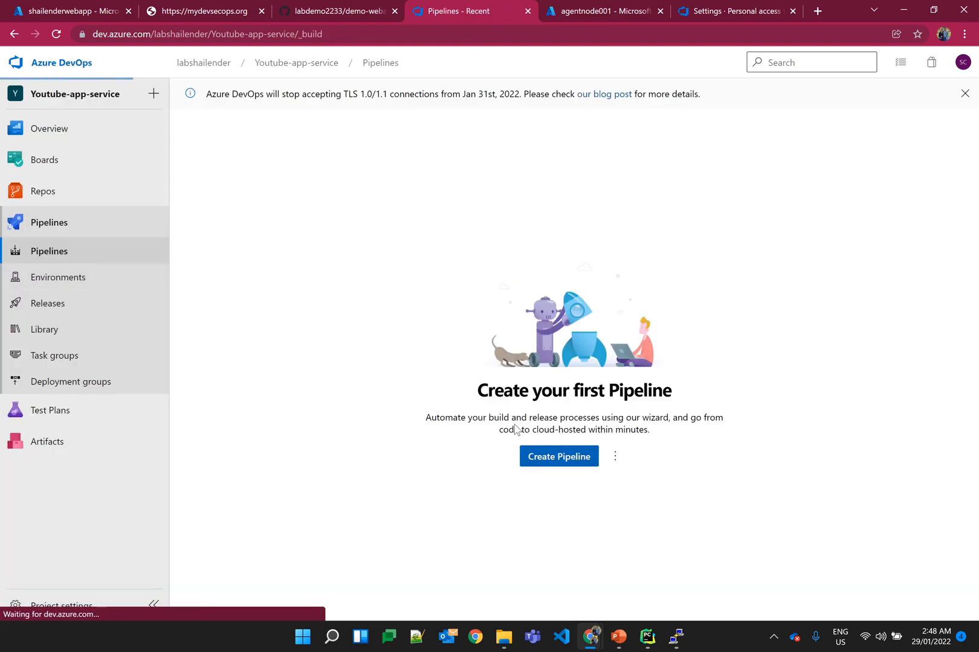